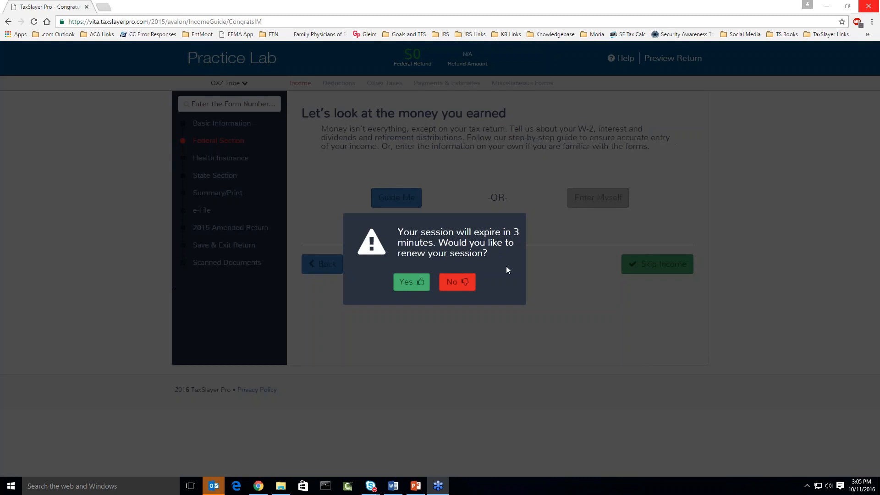
Renew the expiring TaxSlayer Pro session by answering Yes on the expiry warning.
click(412, 284)
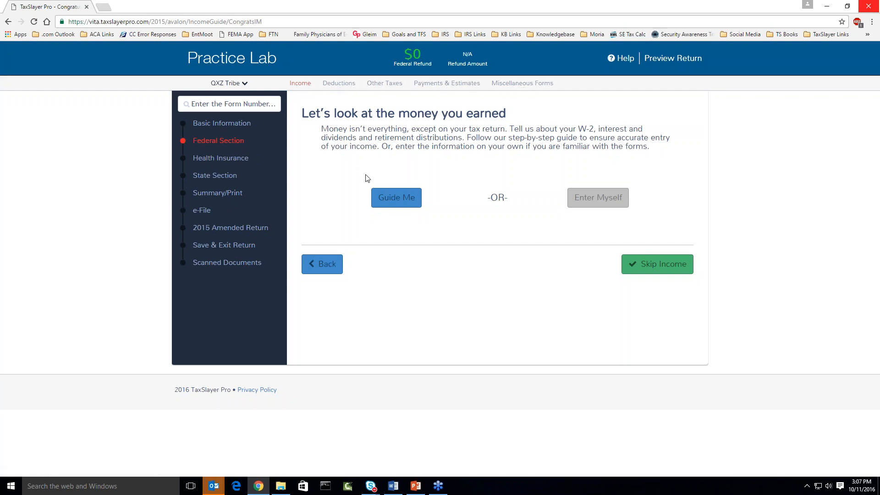
Switch to entering income yourself and search the forms for 'w-2'.
click(586, 201)
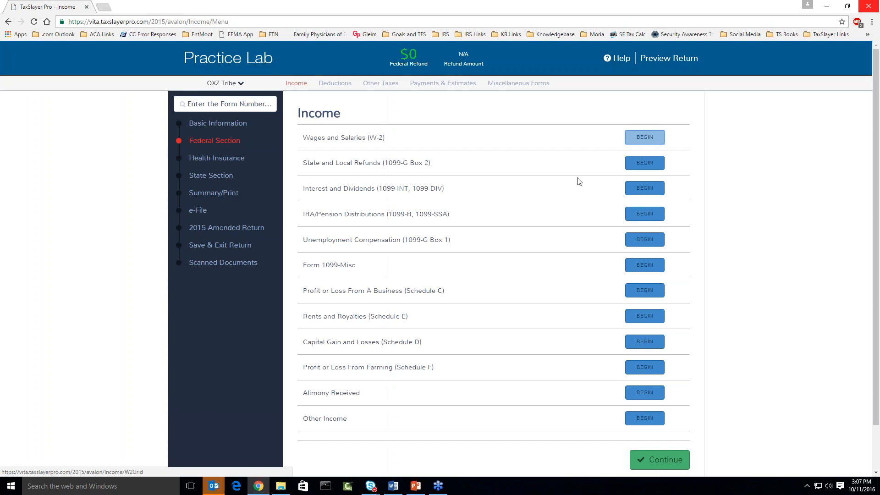
click(227, 104)
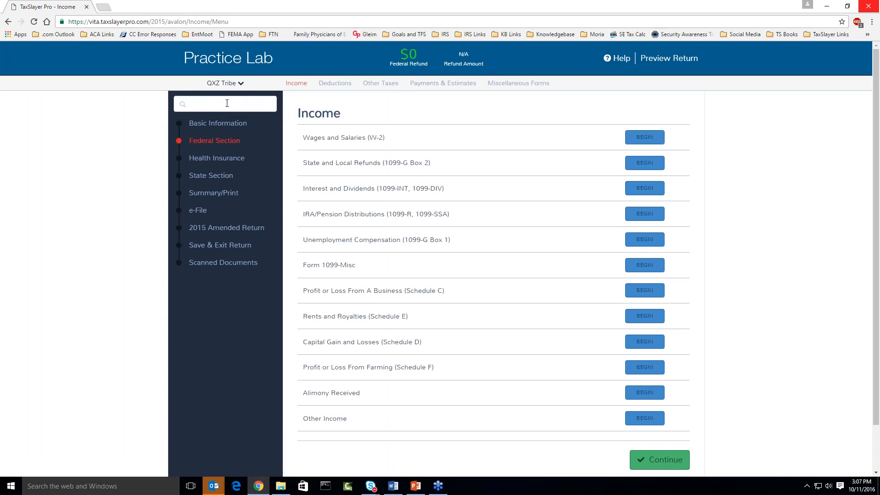
text(w-2)
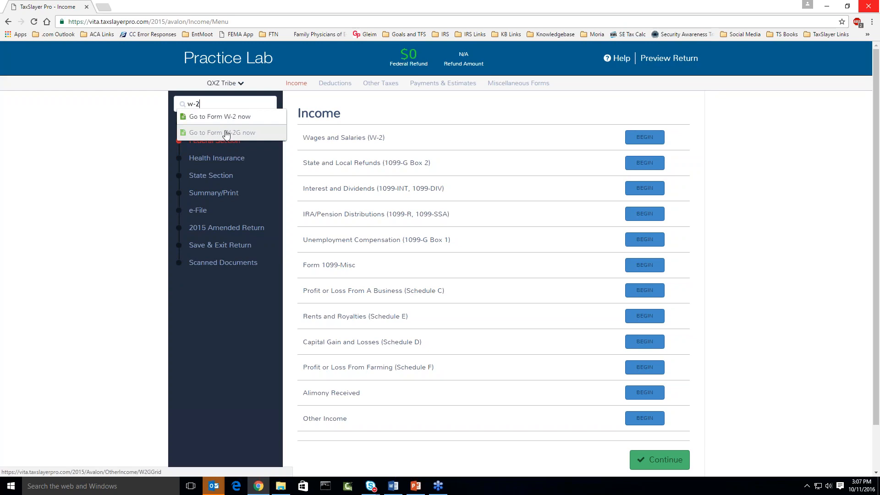
click(227, 120)
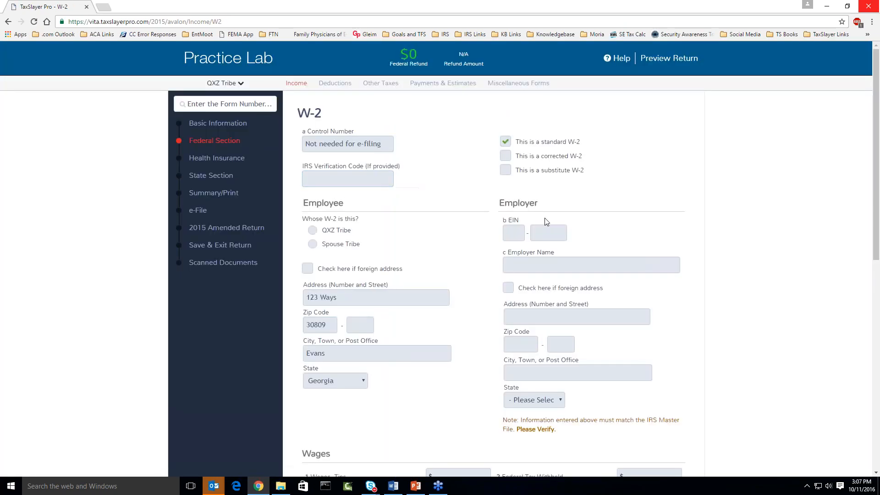
scroll(546, 221, down, 9)
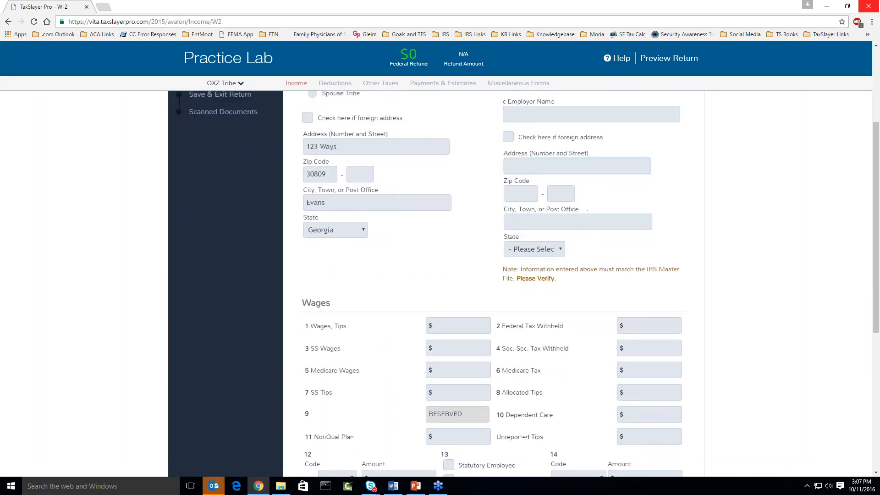
Go back to the income list and begin a Wages and Salaries (W-2) entry.
click(586, 409)
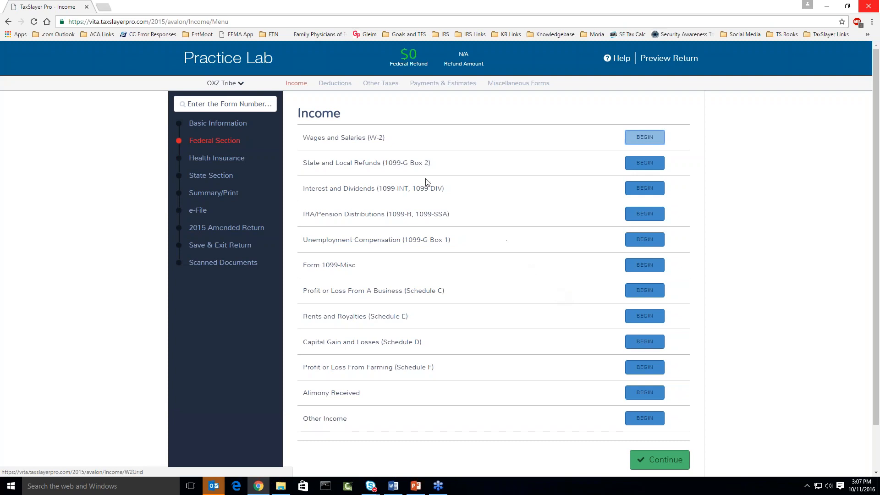
drag(310, 139, 368, 140)
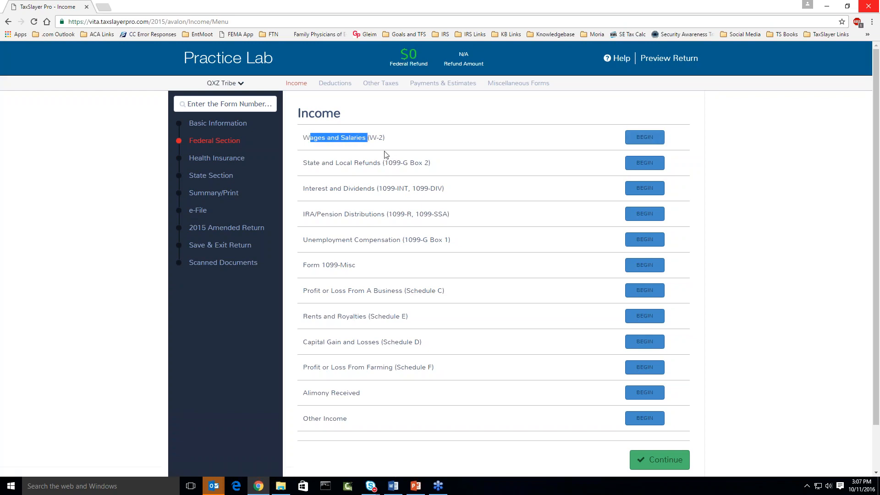
click(379, 140)
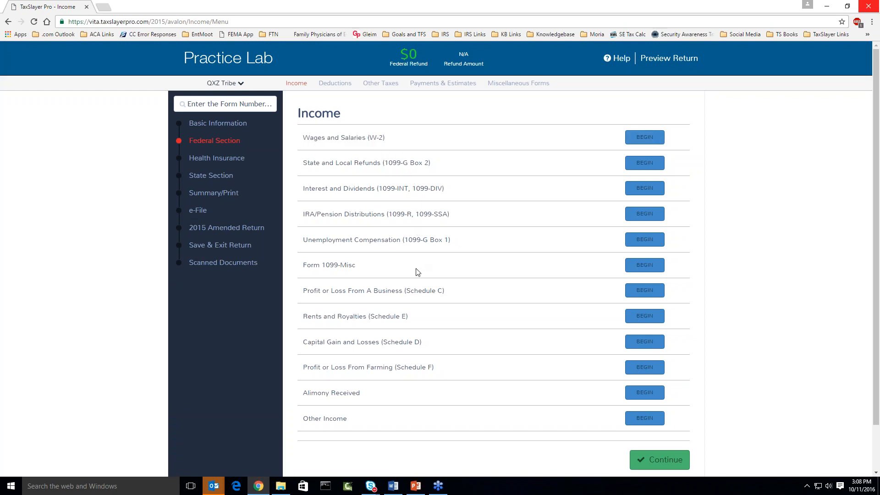
click(644, 138)
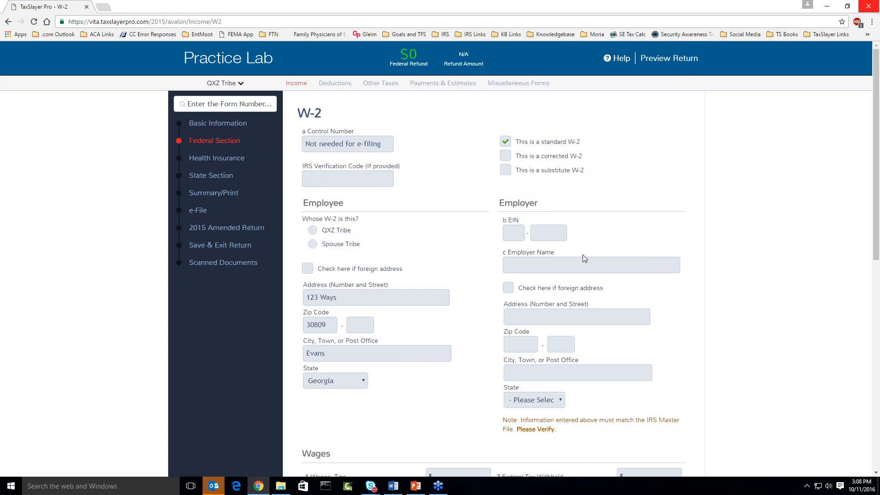
Answer 'Whose W-2 is this?' with the taxpayer instead of the spouse.
click(562, 261)
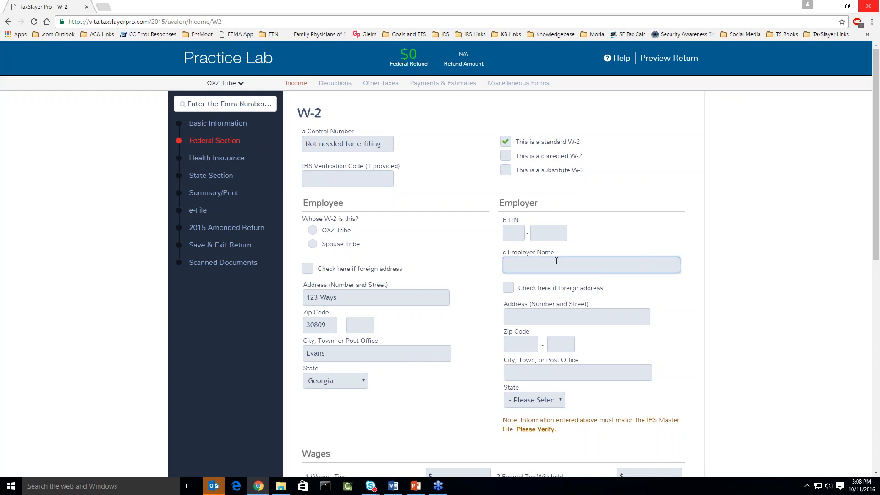
click(457, 236)
scroll(407, 227, down, 1)
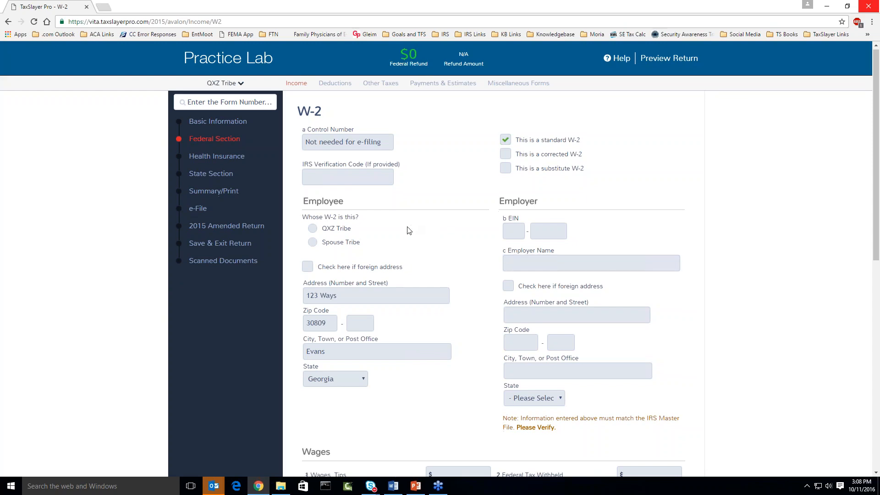
scroll(410, 230, down, 2)
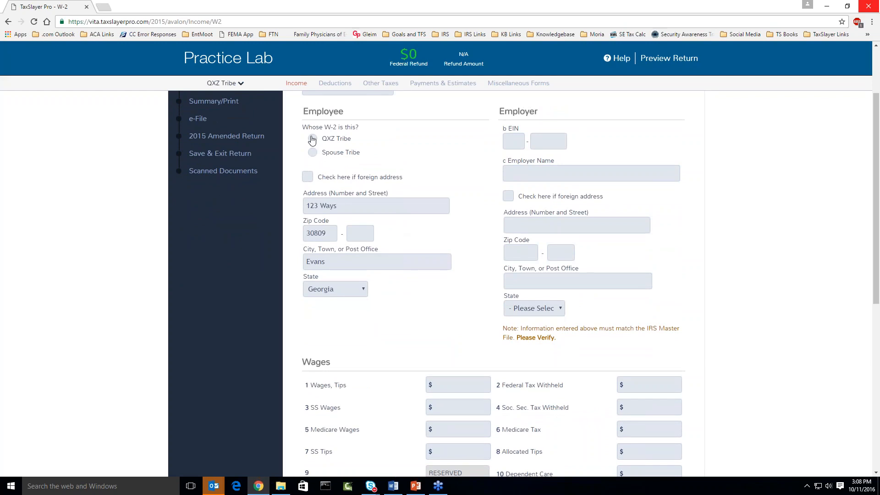
drag(303, 128, 360, 128)
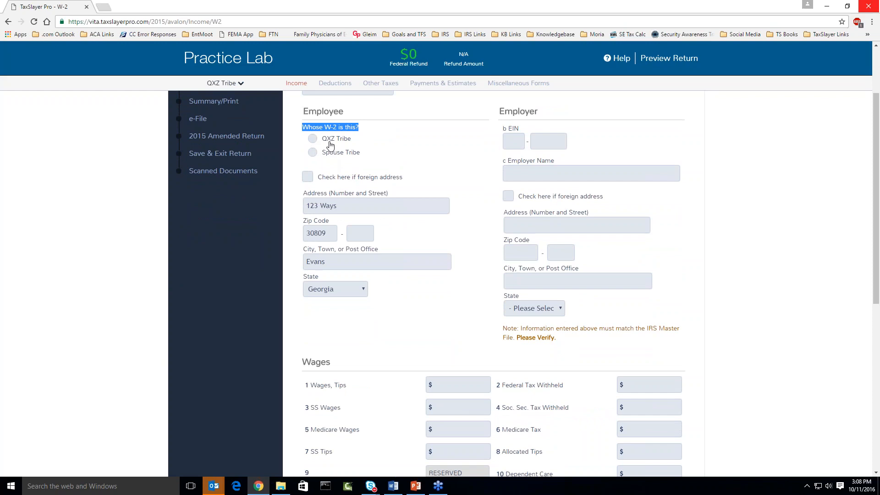
scroll(330, 145, up, 1)
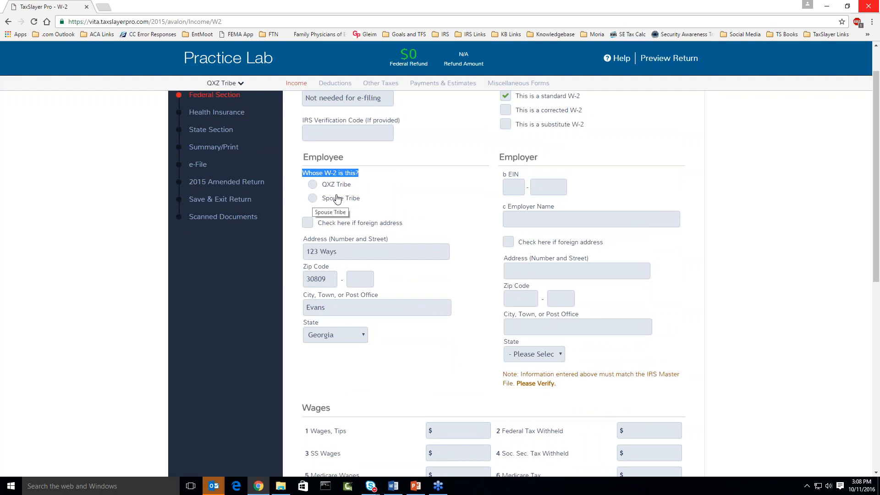
click(326, 198)
click(312, 186)
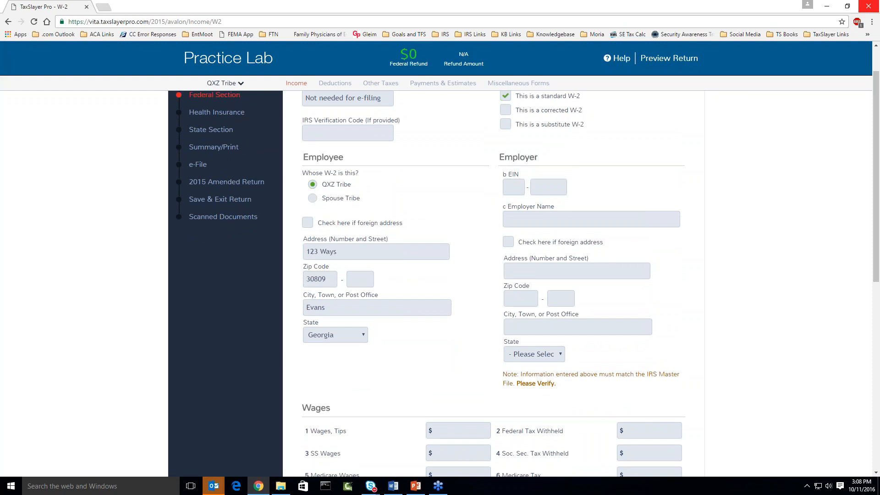
scroll(334, 201, down, 1)
scroll(493, 284, down, 1)
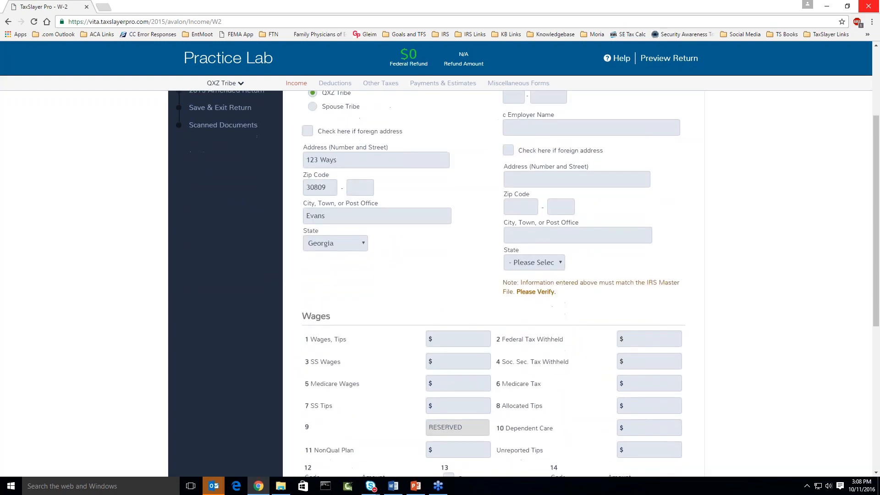
click(346, 164)
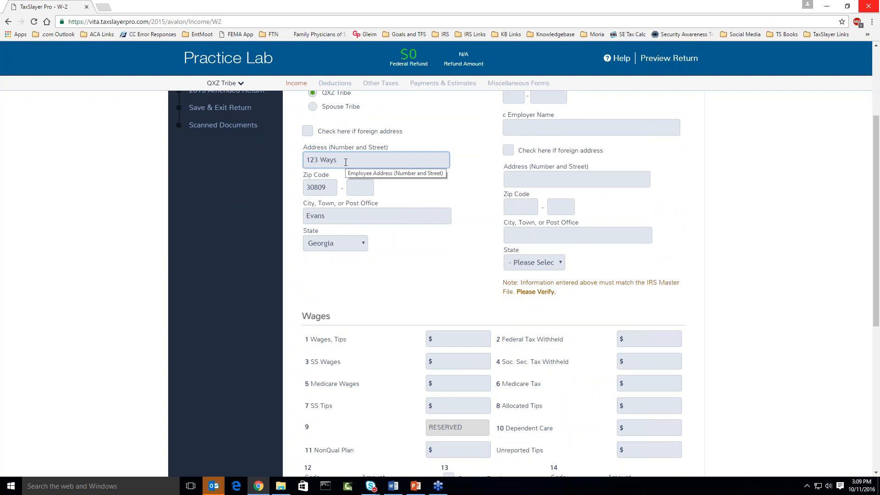
Change the employee's street to 321 Way Street and zip to 30904 (Augusta, Georgia).
triple_click(345, 162)
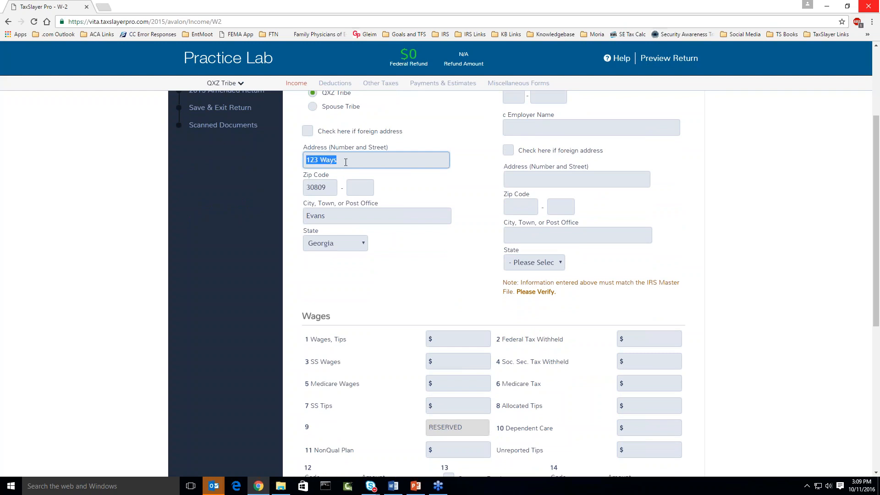
text(321 Way Street)
click(332, 186)
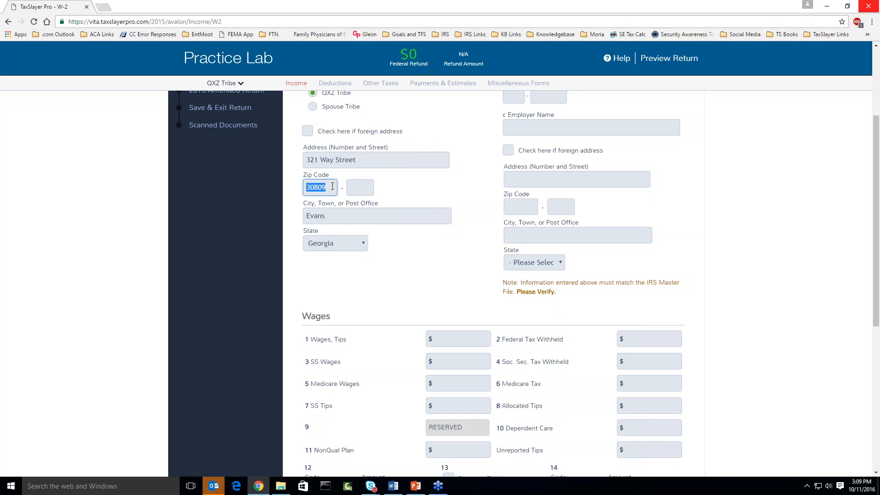
text(30904)
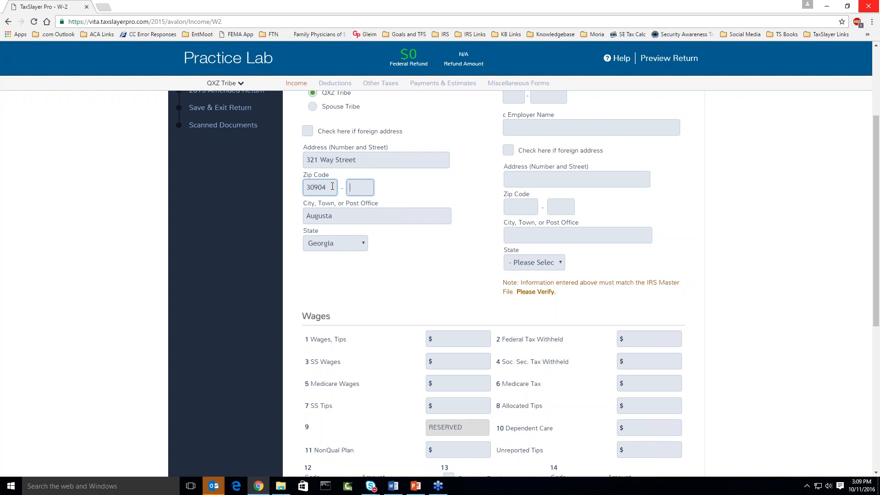
double_click(332, 186)
text(90201)
double_click(316, 187)
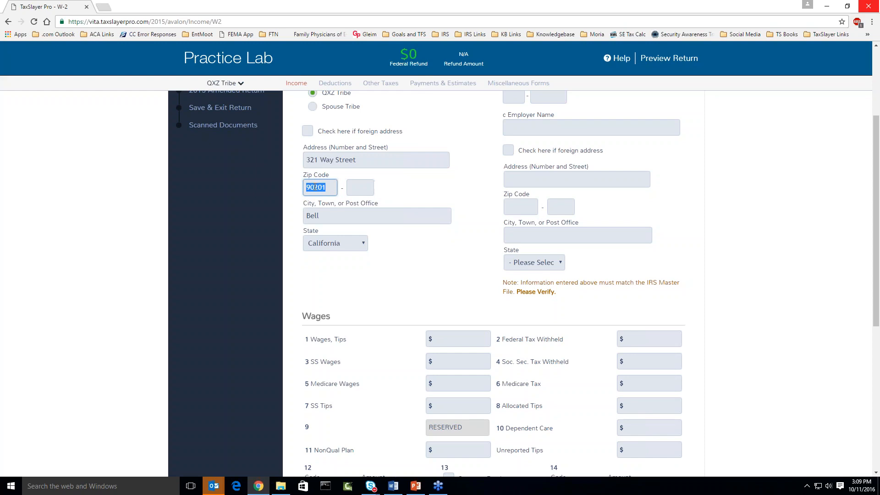
text(30904)
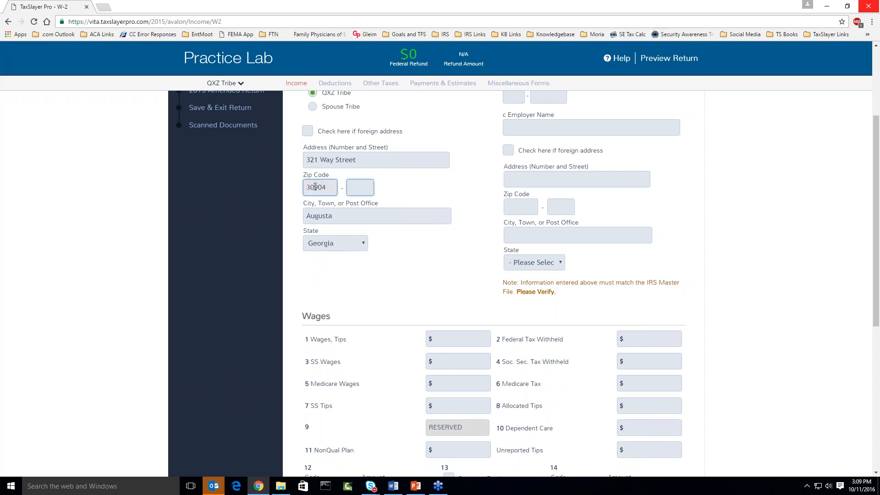
scroll(475, 257, up, 1)
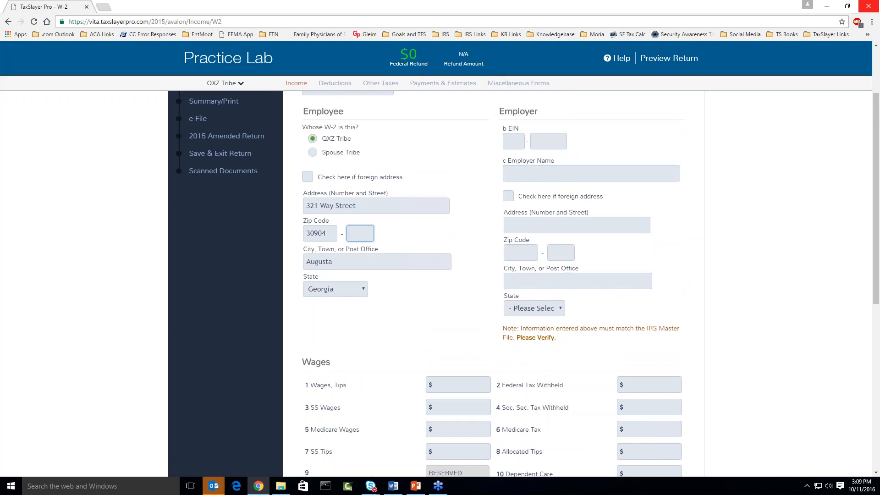
Enter employer EIN 98-7654321 and rename the employer to 'W2 Income'.
click(520, 141)
text(98-765432)
text(1)
key(Tab)
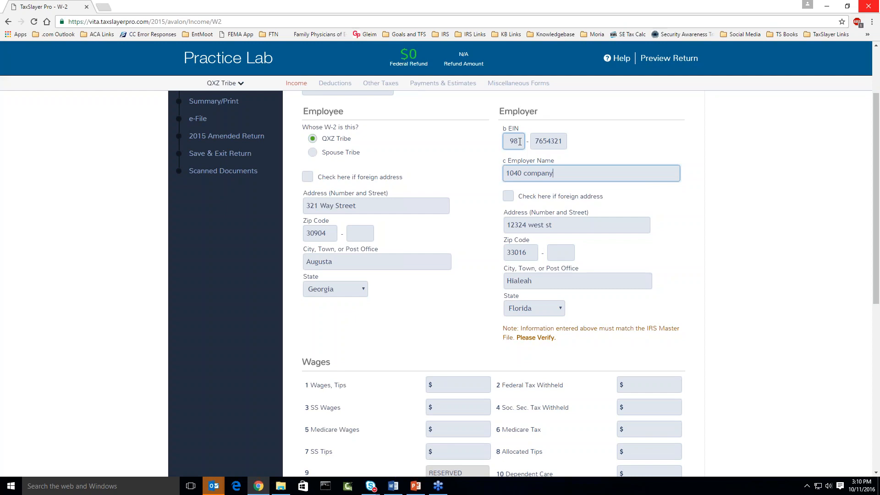
key(BackSpace)
key(BackSpace)
key(BackSpace)
key(BackSpace)
key(BackSpace)
key(BackSpace)
key(BackSpace)
key(BackSpace)
key(BackSpace)
key(BackSpace)
key(BackSpace)
text(W2 Income)
scroll(577, 233, down, 1)
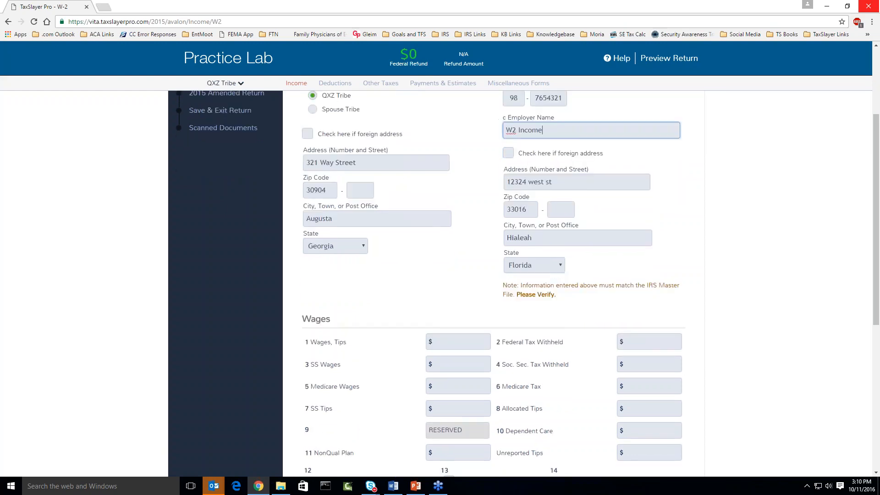
click(577, 233)
scroll(577, 232, down, 2)
scroll(480, 159, down, 2)
click(479, 159)
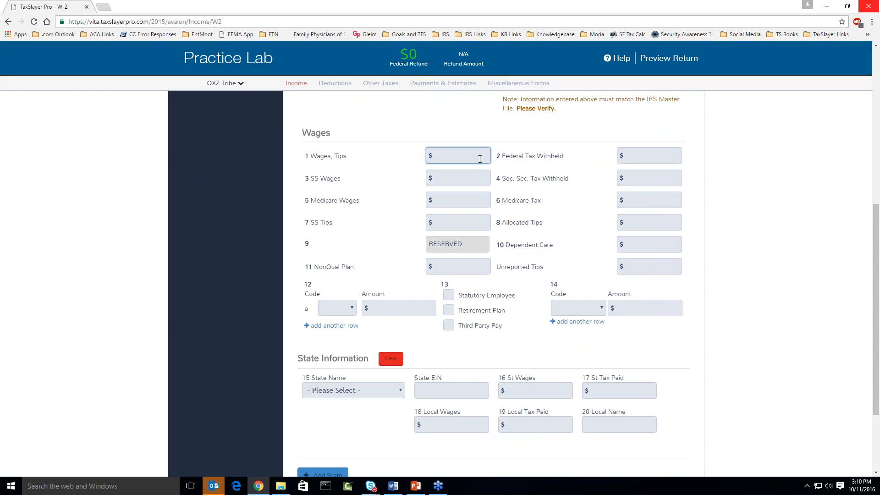
Enter $15000 box 1 wages and clear the social security and Medicare wages.
text(15000)
key(Tab)
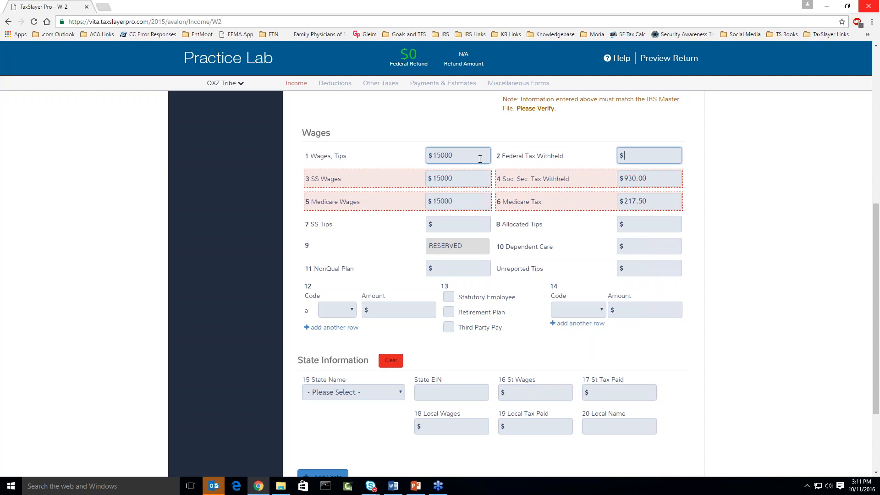
key(Tab)
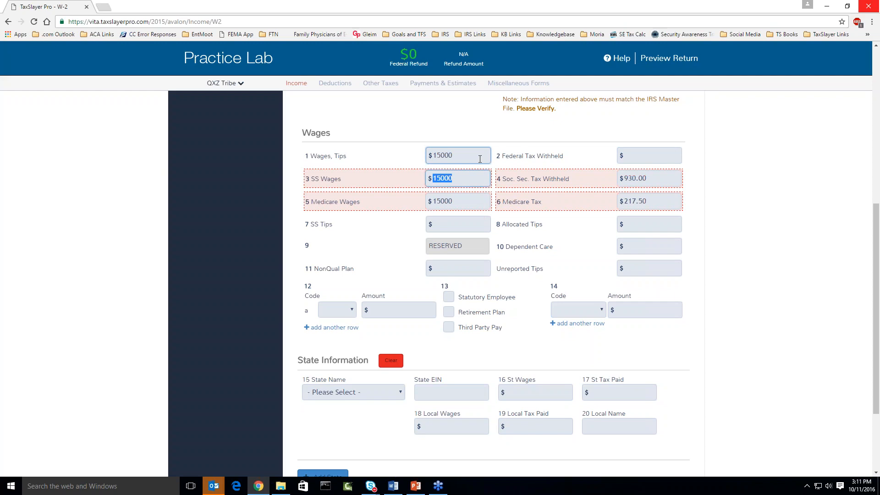
key(BackSpace)
key(Tab)
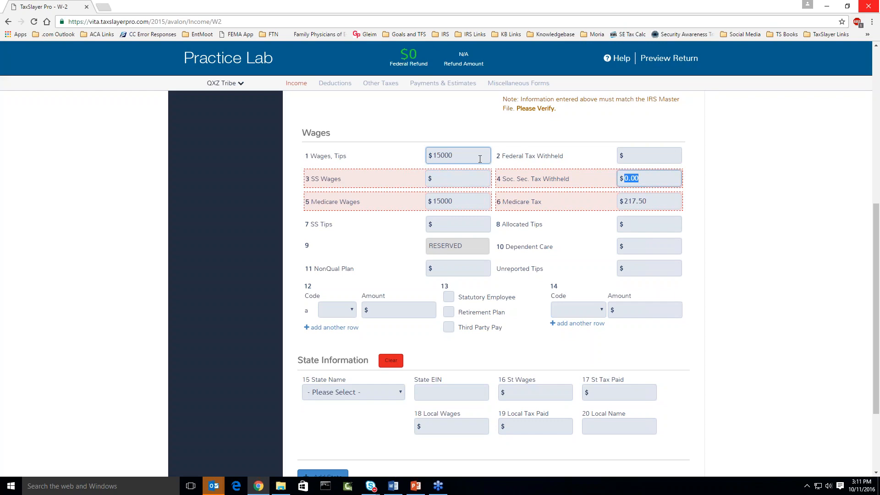
key(Tab)
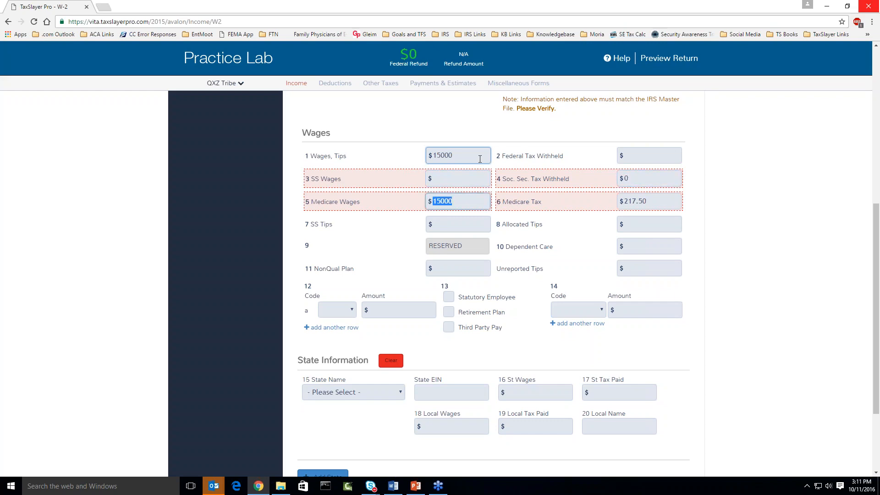
key(BackSpace)
key(Tab)
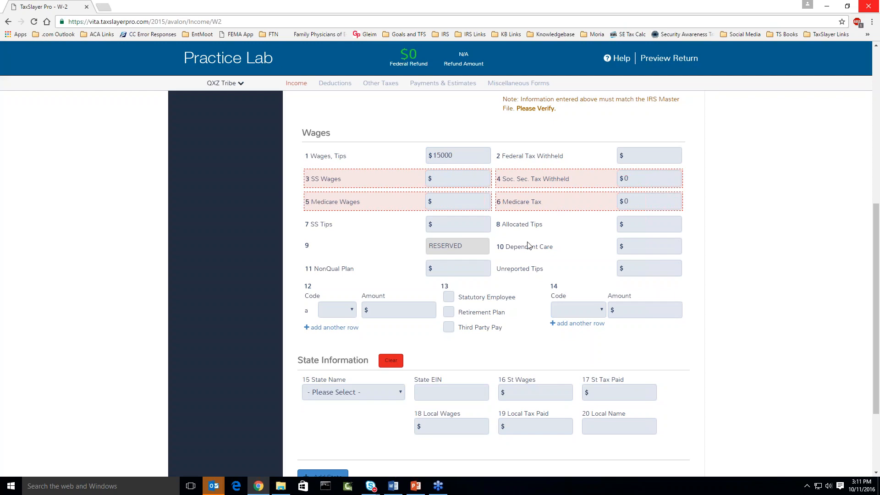
Submit the taxpayer's completed W-2.
scroll(528, 246, down, 3)
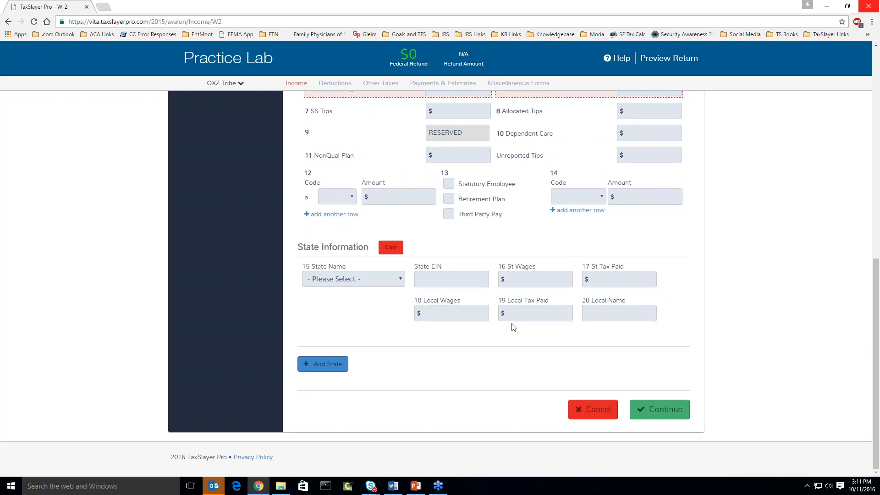
scroll(512, 326, up, 3)
scroll(467, 206, up, 1)
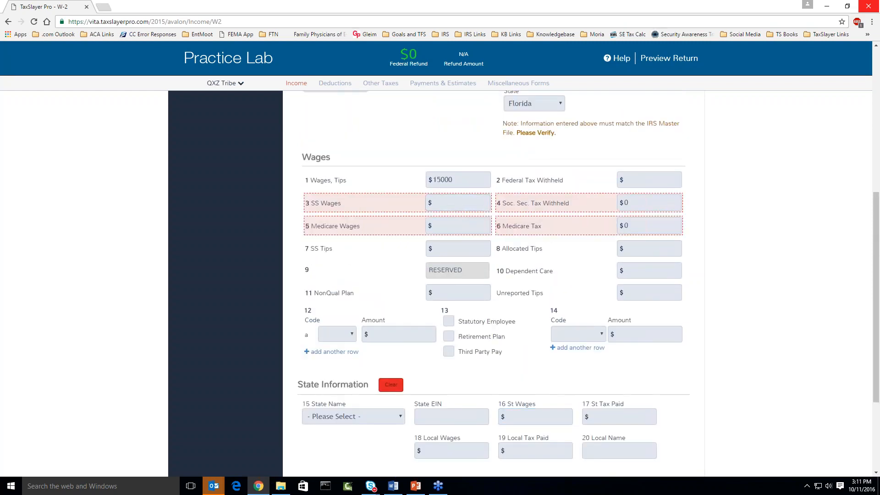
scroll(587, 379, down, 3)
click(638, 408)
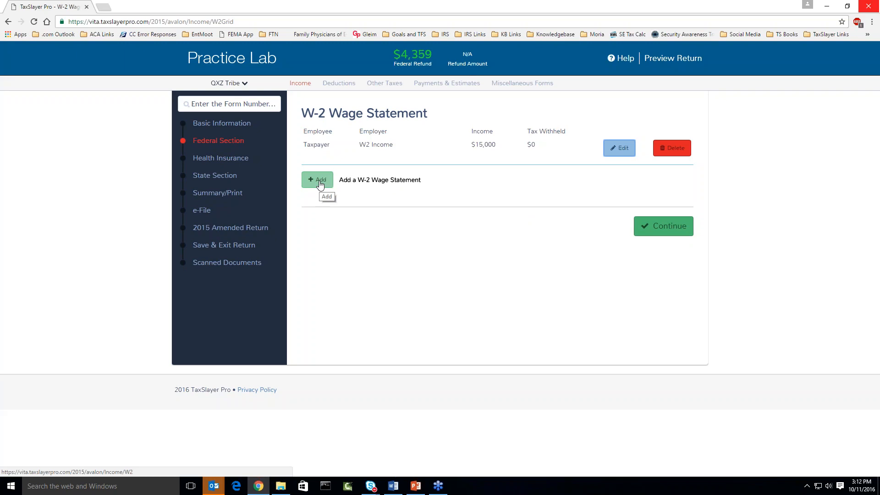
Add a second W-2 for the spouse with employer EIN 12-3456789.
click(320, 183)
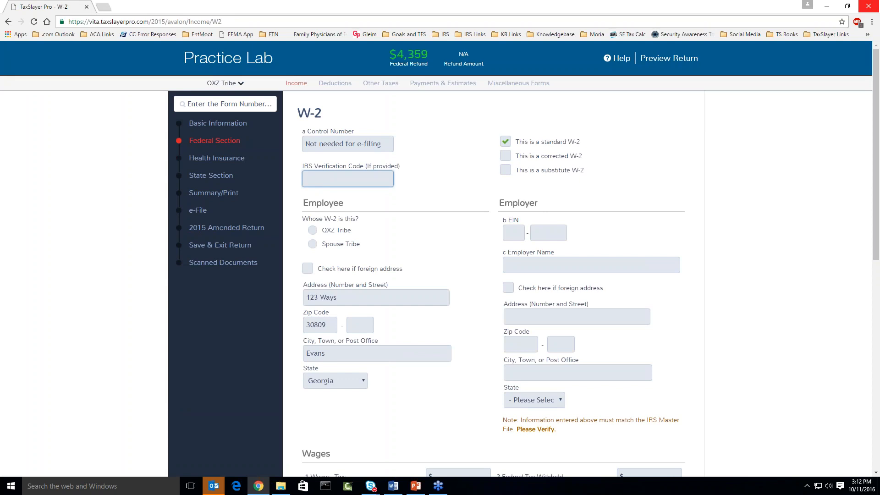
click(312, 244)
click(537, 230)
click(520, 232)
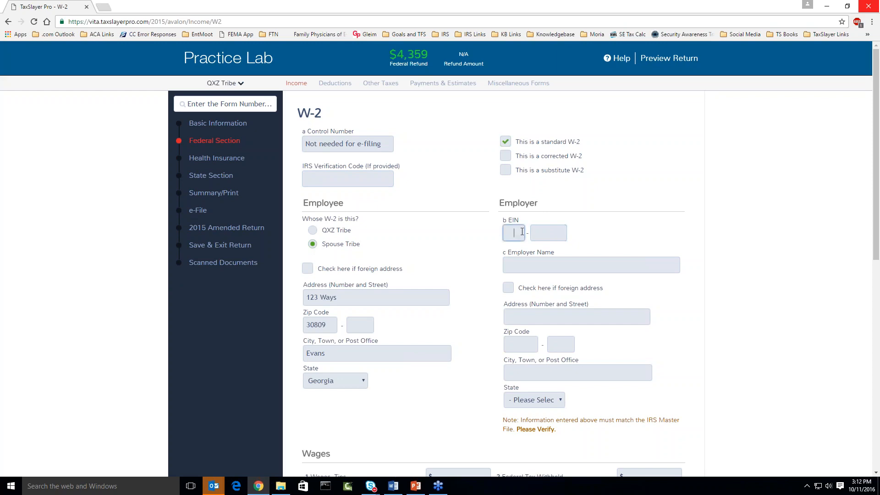
text(12-3456789)
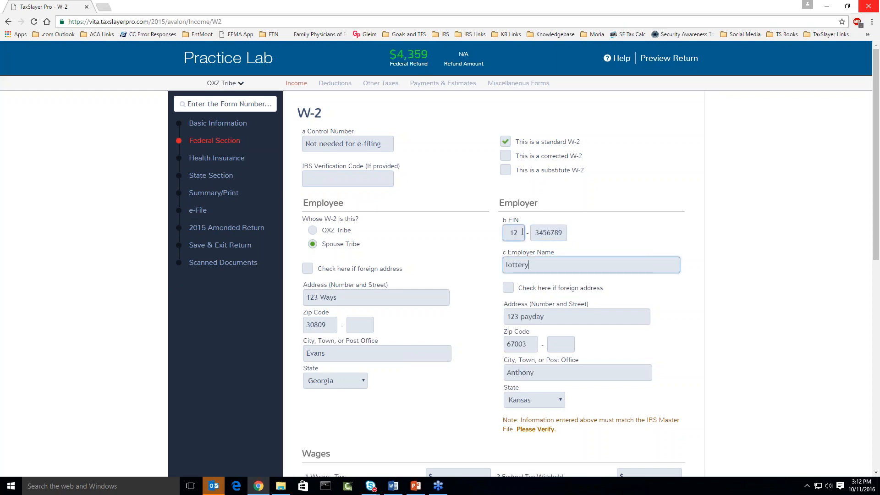
scroll(488, 245, down, 1)
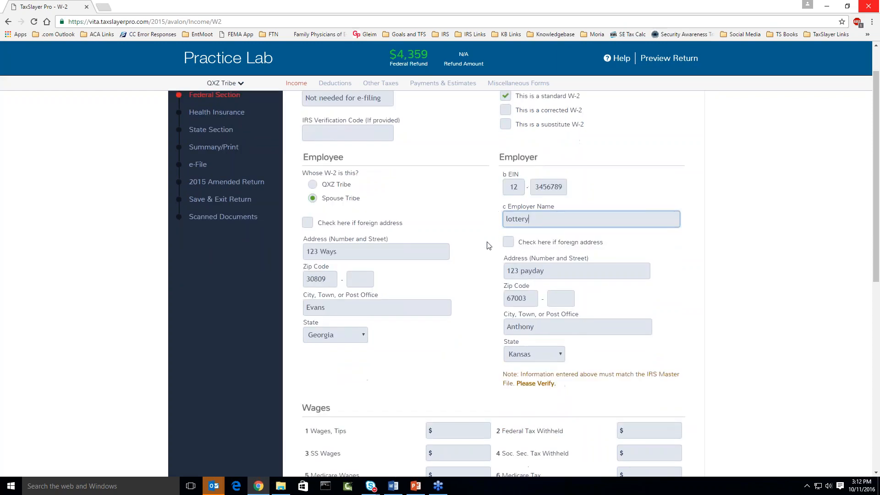
scroll(517, 251, down, 2)
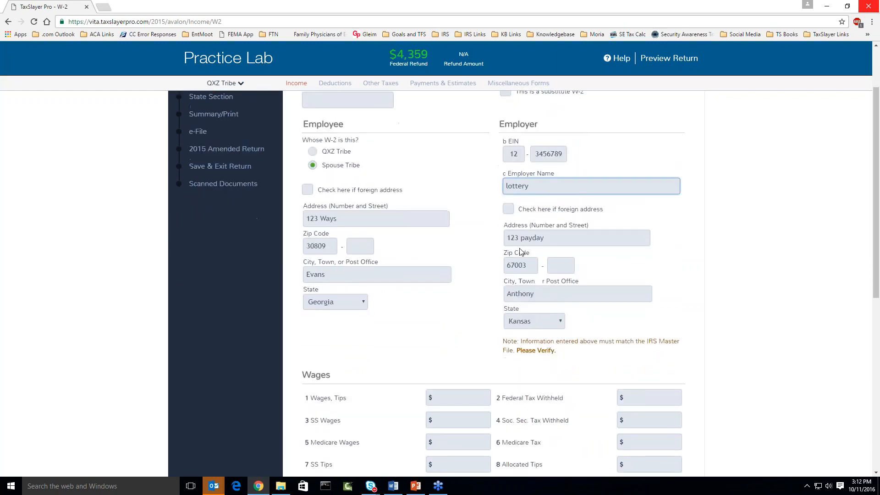
Enter $15587 spouse wages in box 1 and $2000 federal withholding in box 2.
scroll(520, 252, down, 1)
click(471, 292)
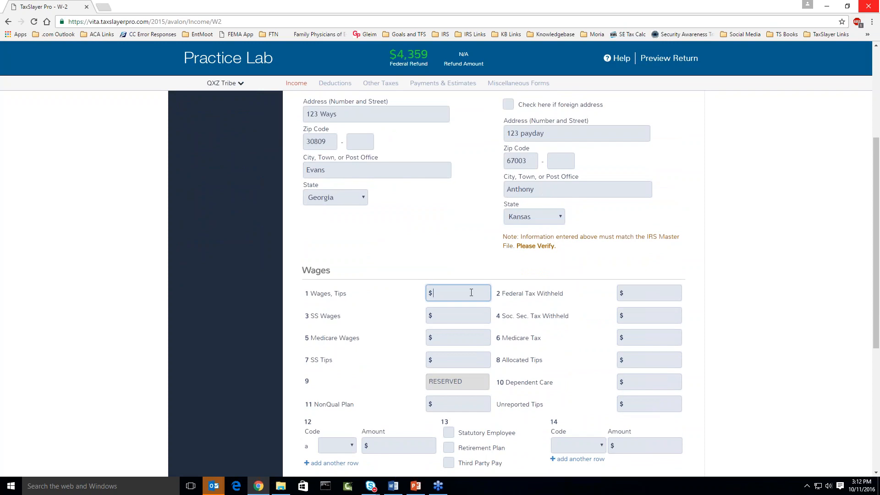
text(15587)
key(Tab)
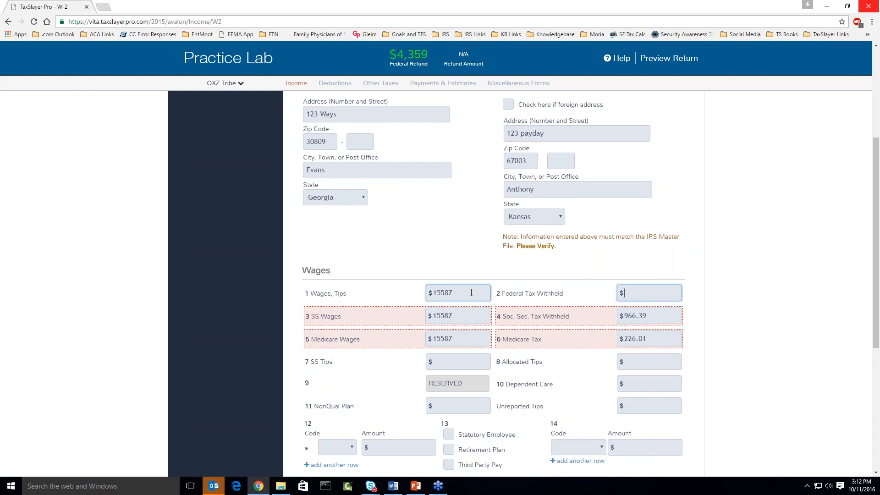
text(2000)
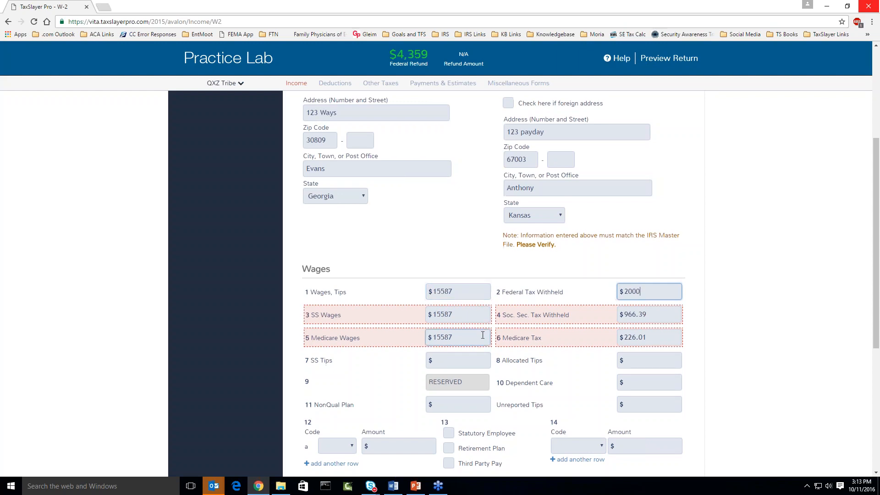
Set the spouse's social security and Medicare wages to 12000 each and save the W-2.
scroll(394, 280, down, 2)
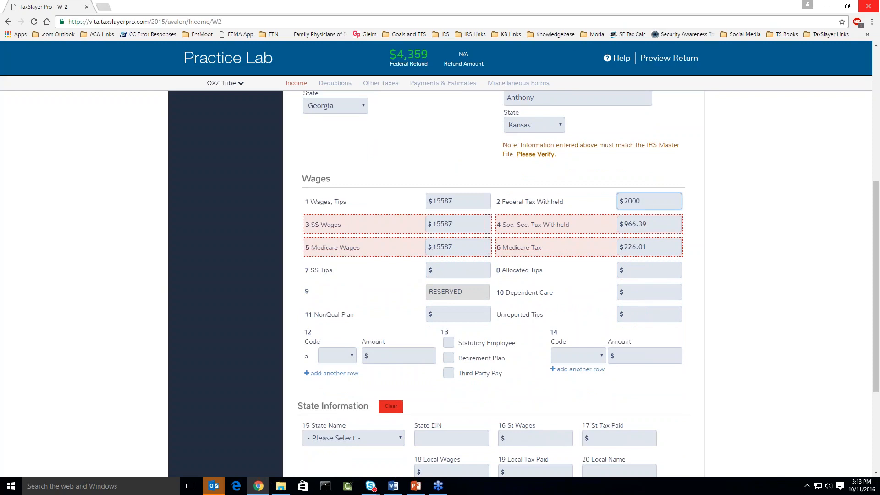
double_click(455, 223)
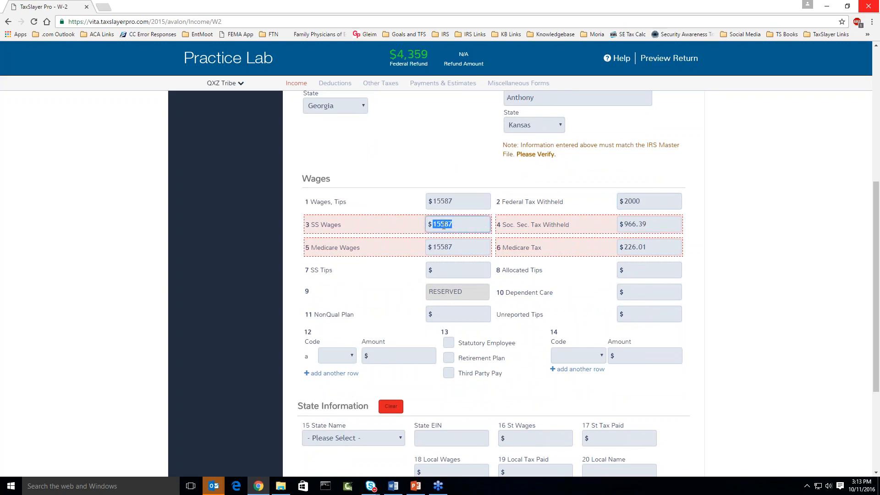
text(12000)
key(Tab)
text(12000)
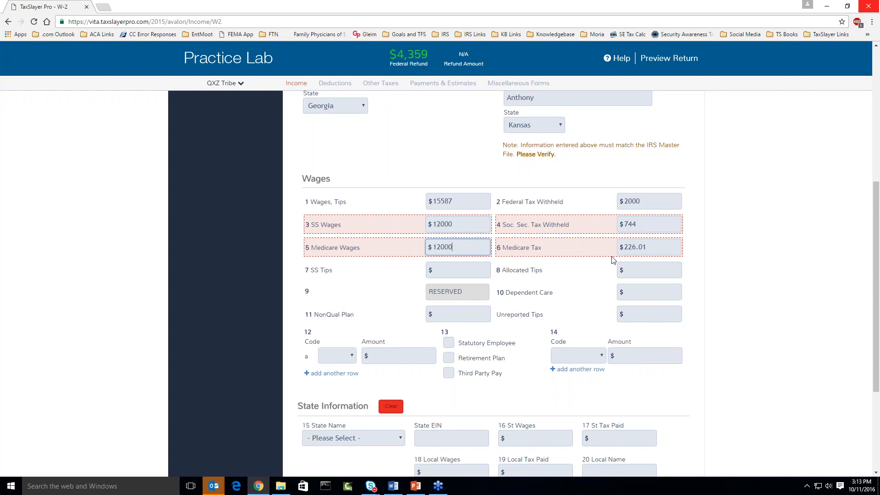
key(Tab)
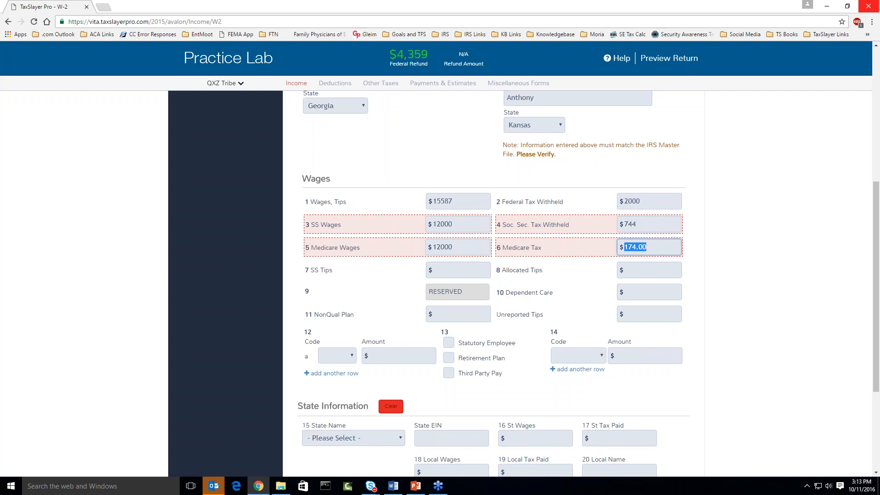
scroll(479, 104, down, 4)
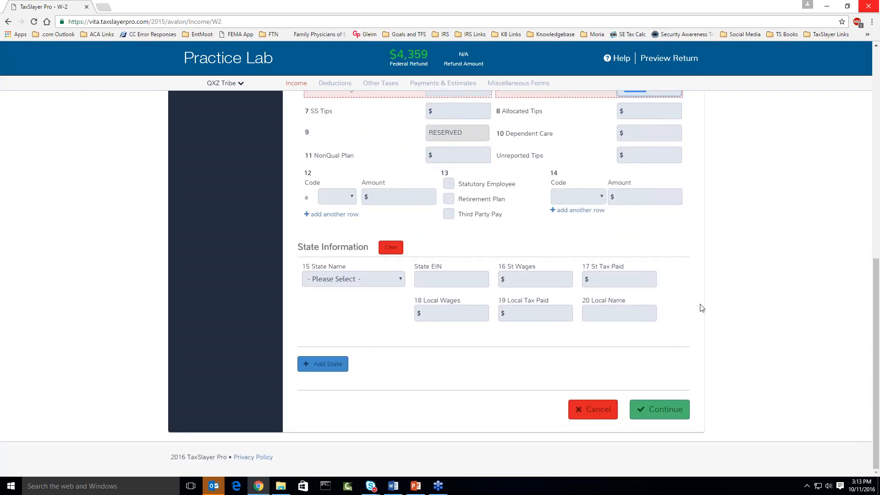
click(662, 407)
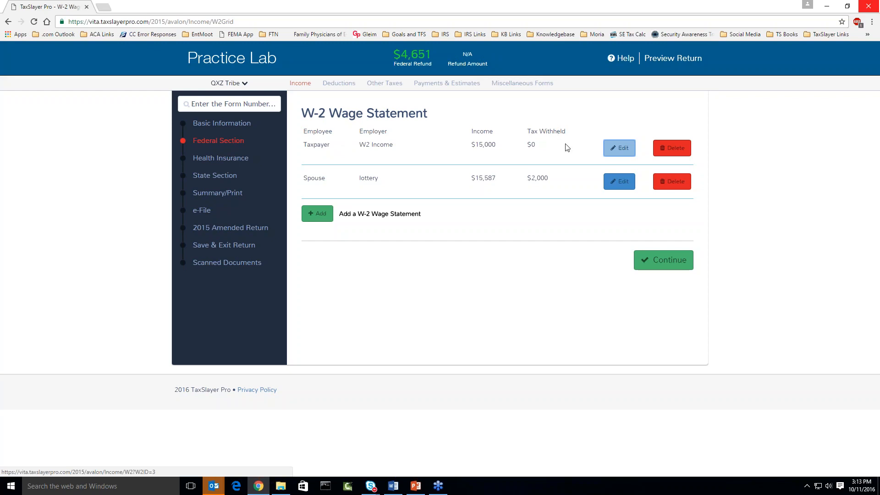
Continue from the W-2 list, with the spouse's lottery W-2 listed, to the Income menu.
click(649, 267)
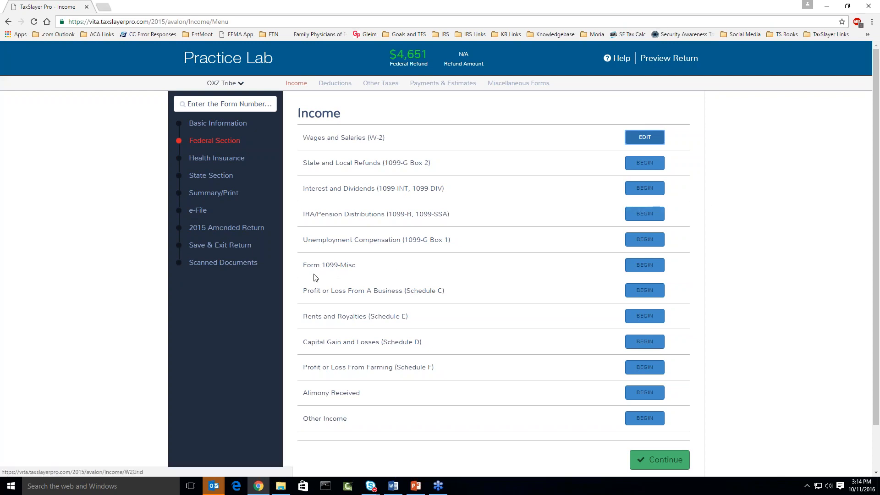
Start a new taxpayer Form 1099-MISC and enter the payer's federal ID.
drag(303, 265, 360, 270)
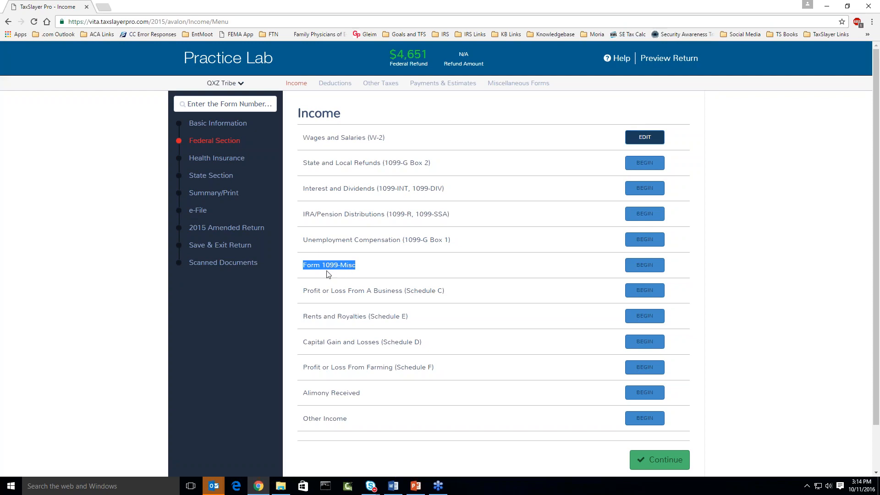
click(643, 266)
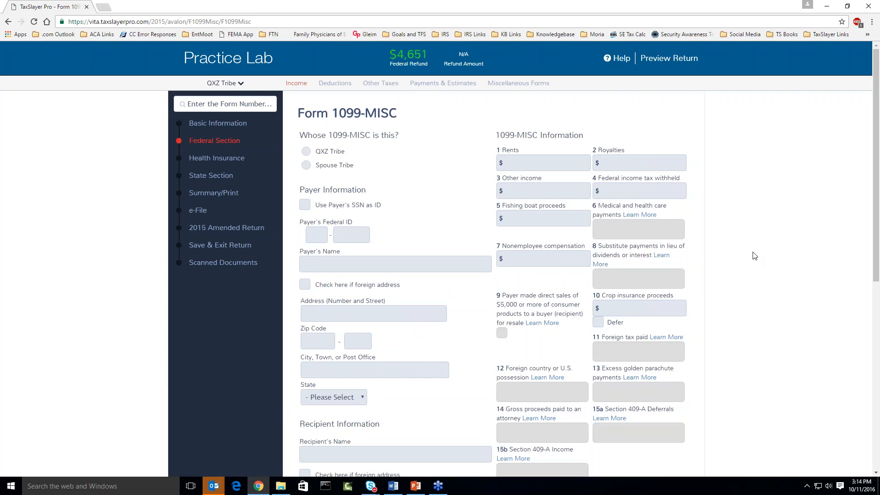
key(alt+Tab)
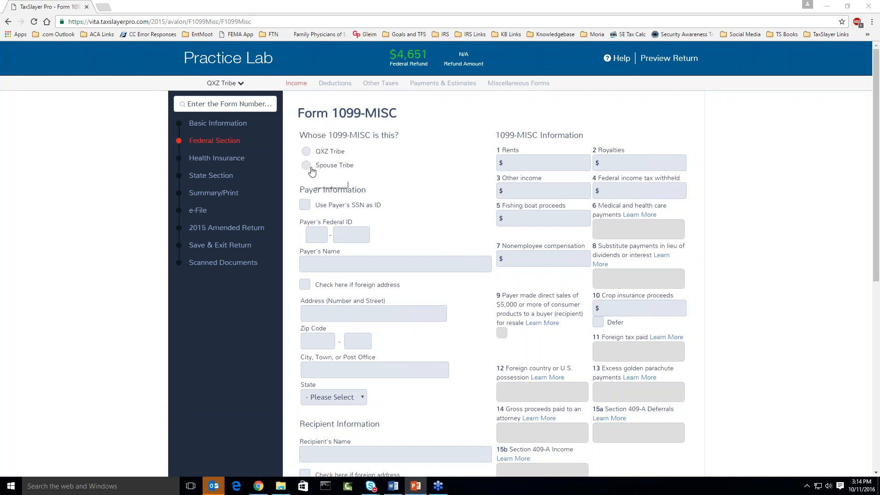
click(306, 151)
click(316, 234)
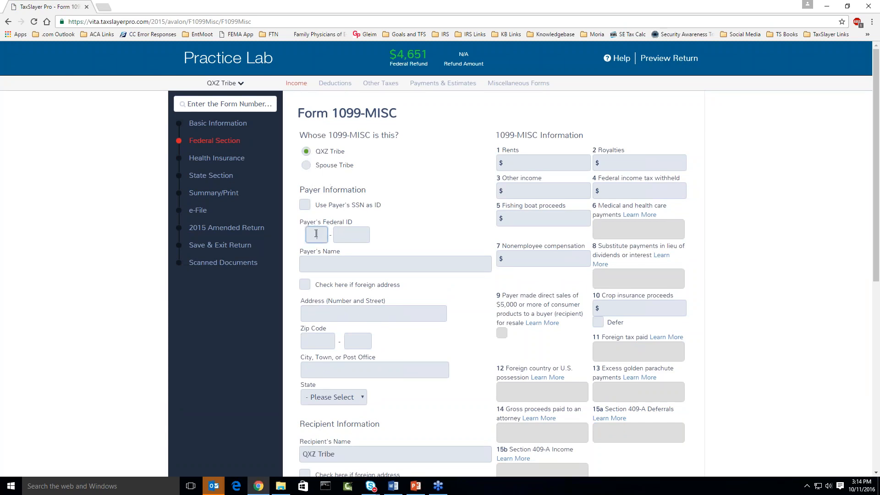
text(987654321)
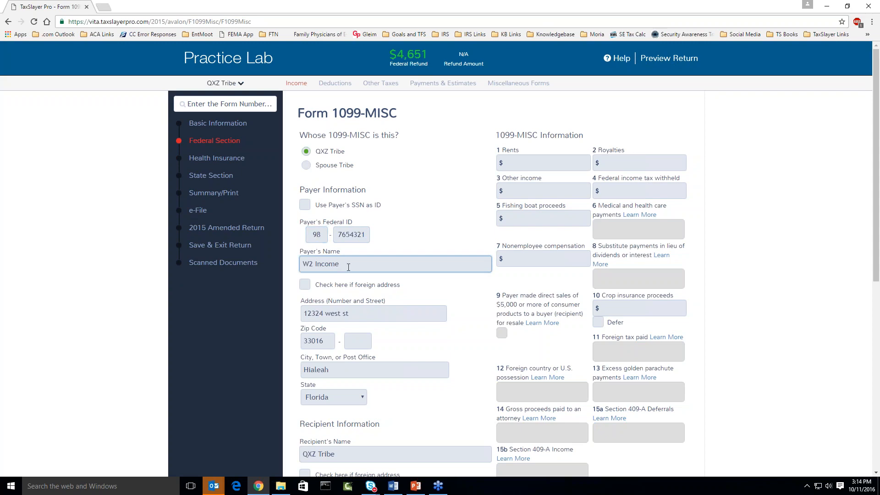
Enter $500 other income in box 3 and save the 1099-MISC.
scroll(373, 262, down, 1)
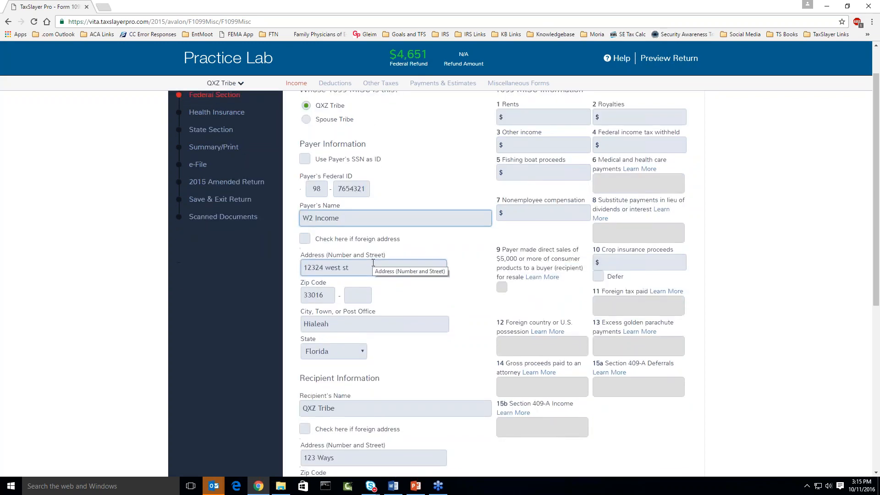
scroll(373, 263, down, 1)
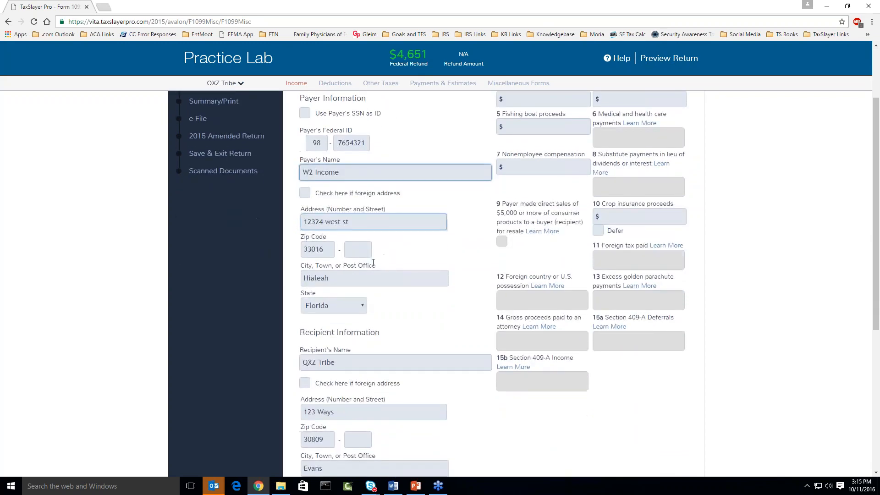
scroll(520, 187, up, 2)
click(520, 187)
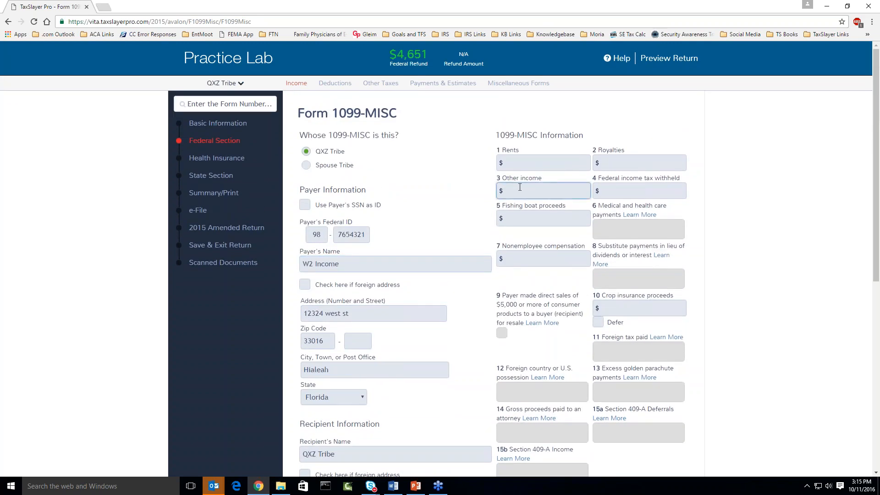
text(500)
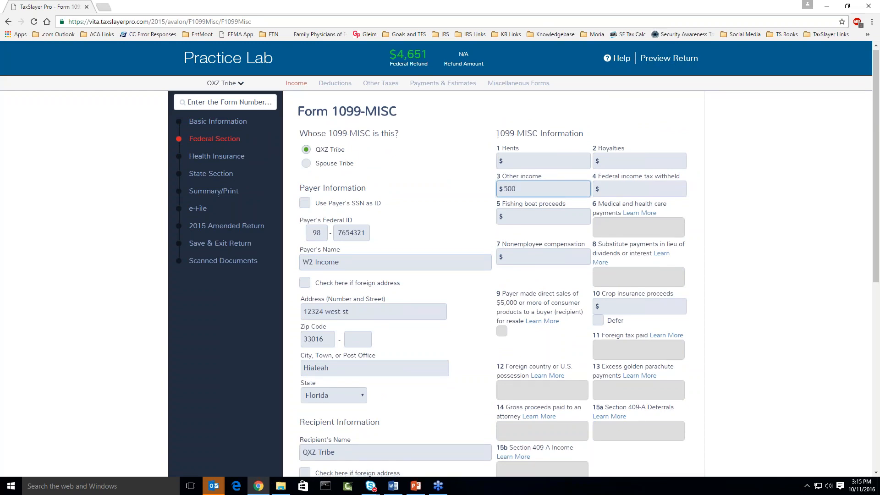
scroll(504, 285, down, 7)
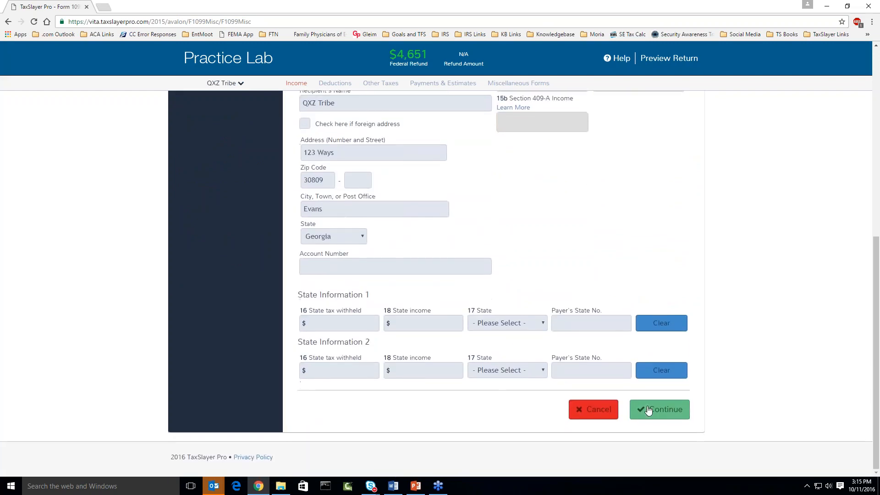
click(648, 410)
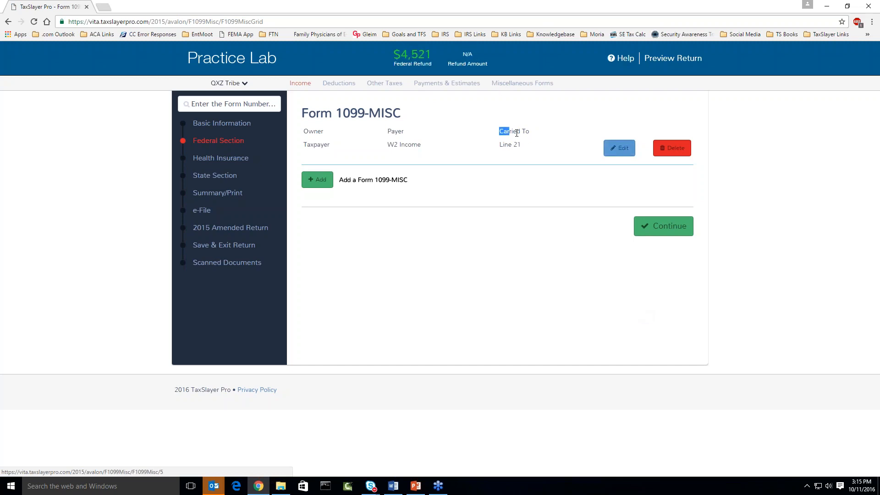
Preview the 2015 return from the 1099-MISC grid to reach Print Results.
drag(500, 131, 530, 132)
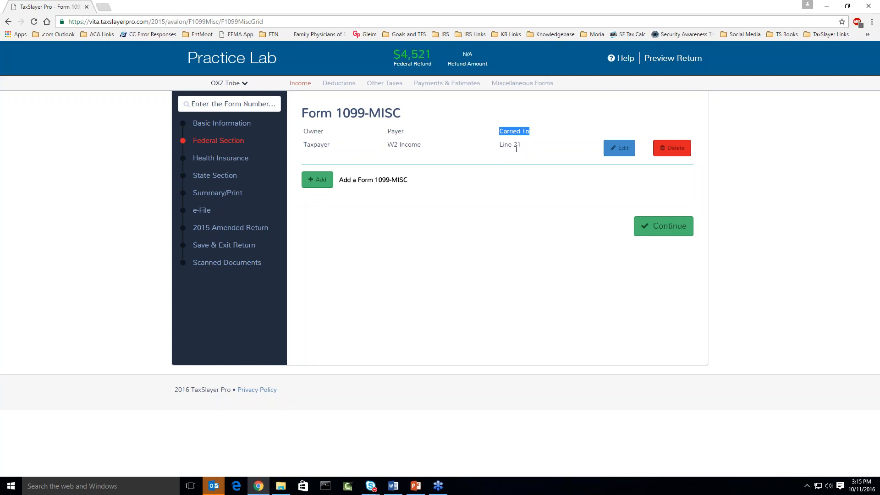
click(658, 60)
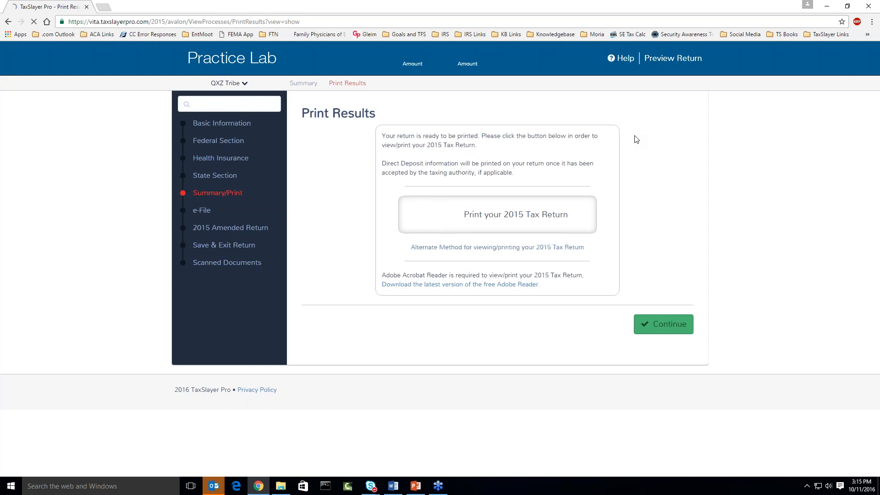
click(505, 217)
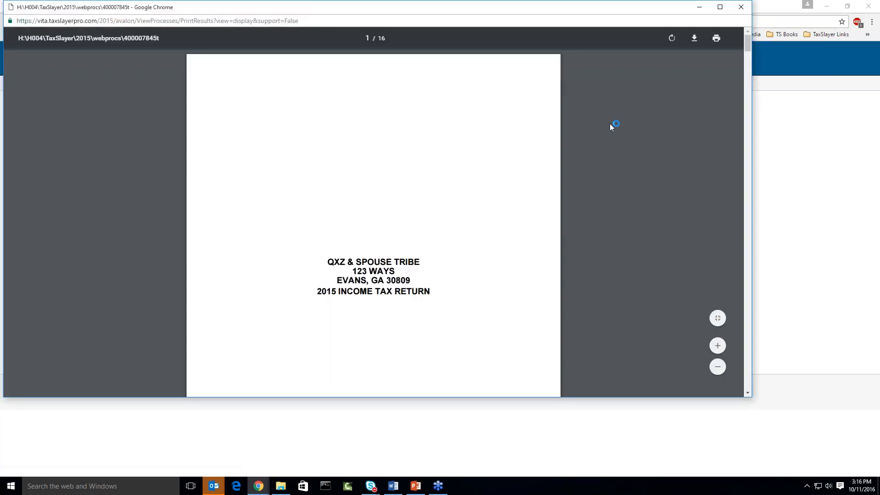
click(720, 7)
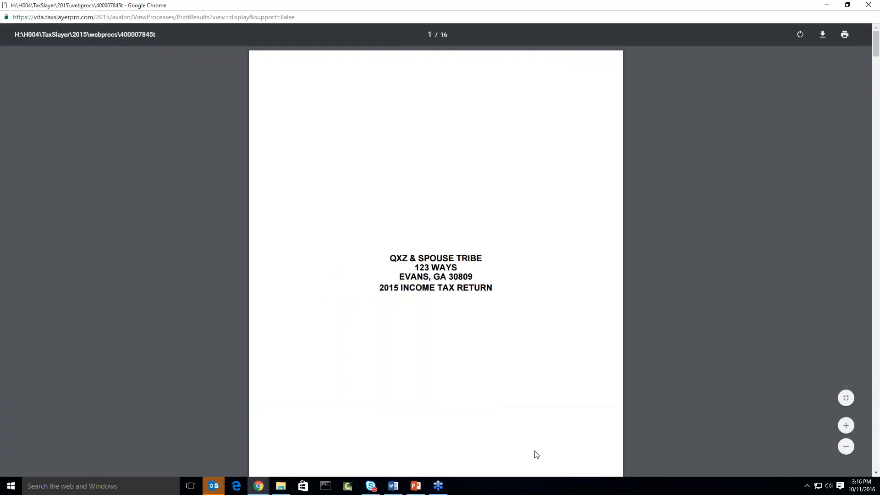
scroll(555, 435, down, 9)
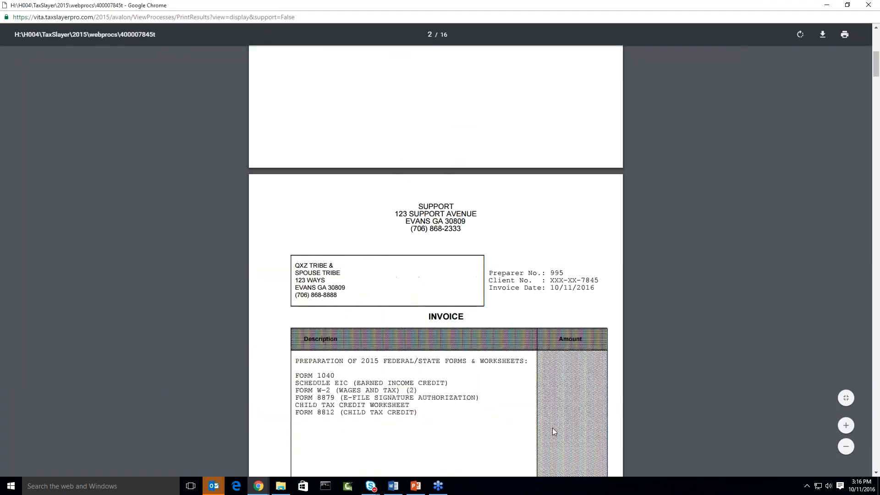
scroll(554, 431, down, 20)
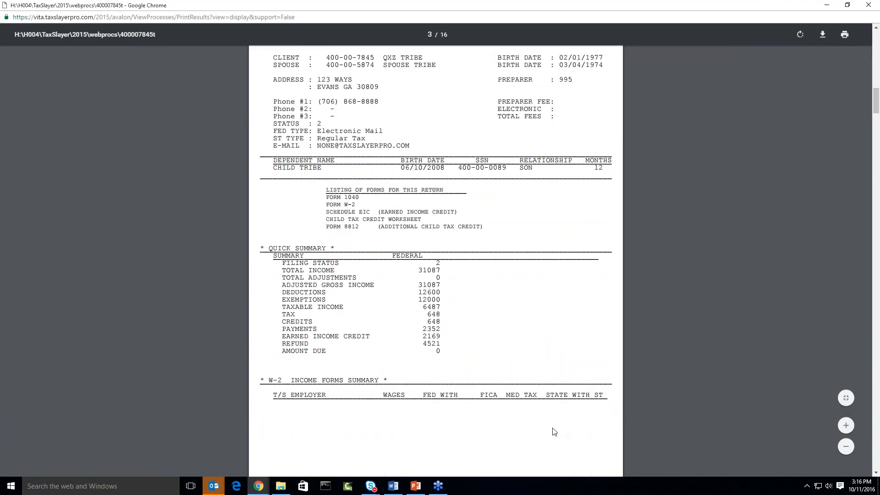
scroll(554, 431, down, 11)
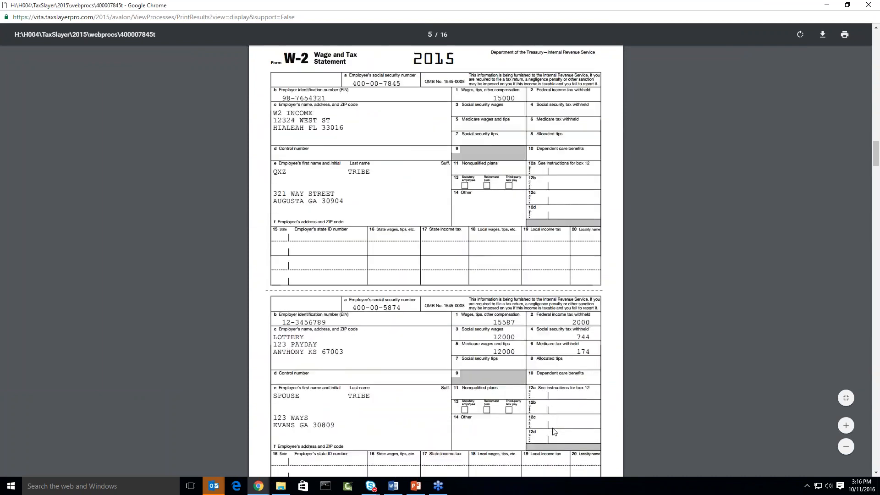
scroll(553, 432, down, 4)
scroll(554, 431, down, 16)
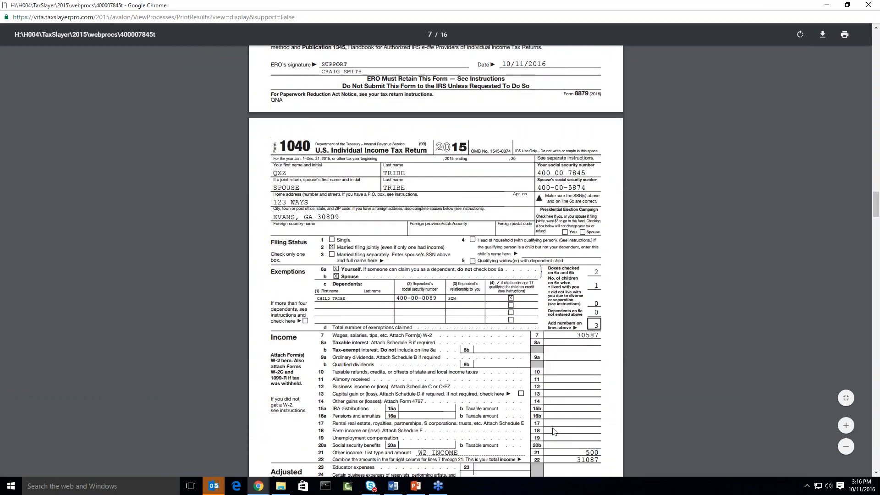
scroll(554, 431, down, 2)
scroll(553, 431, up, 1)
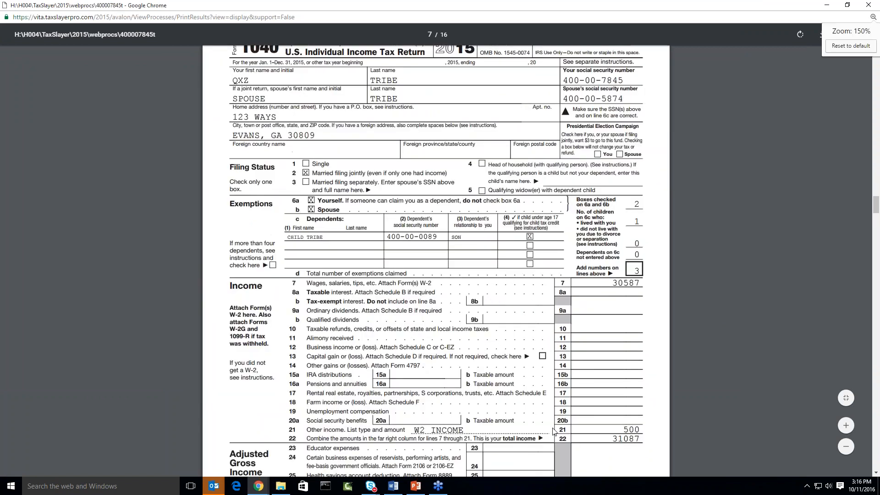
scroll(553, 431, up, 1)
scroll(554, 431, down, 5)
scroll(494, 242, down, 3)
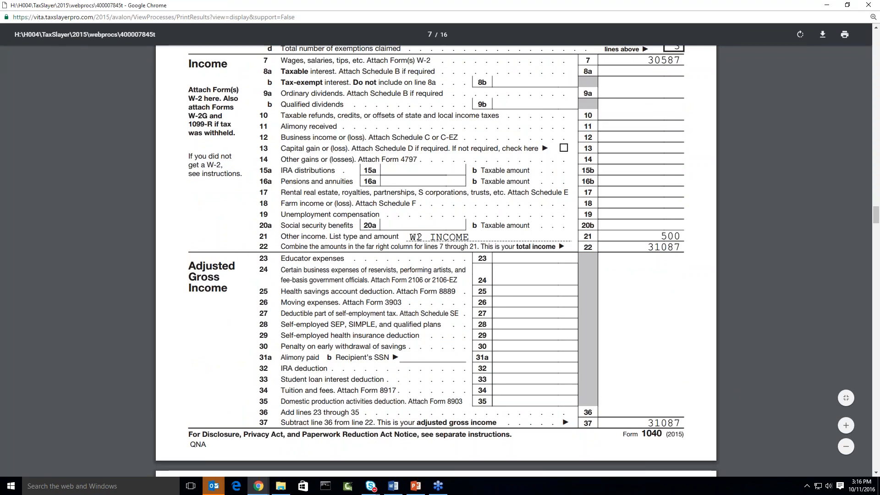
click(867, 6)
click(229, 104)
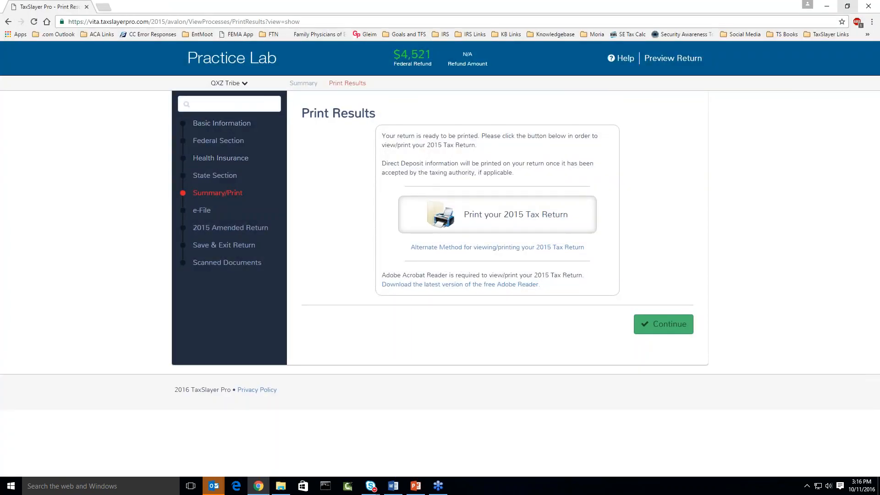
Go from the Federal Section through Enter Myself to the existing Form 1099-MISC entries.
click(224, 142)
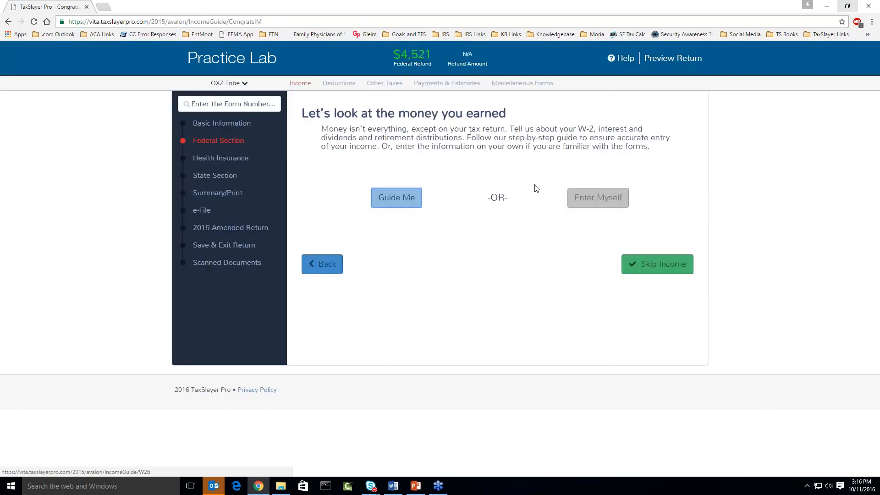
click(609, 204)
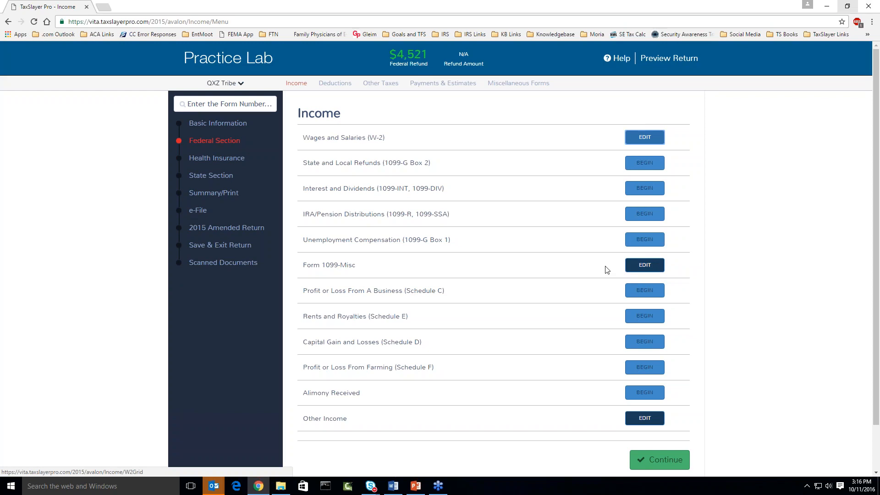
click(640, 272)
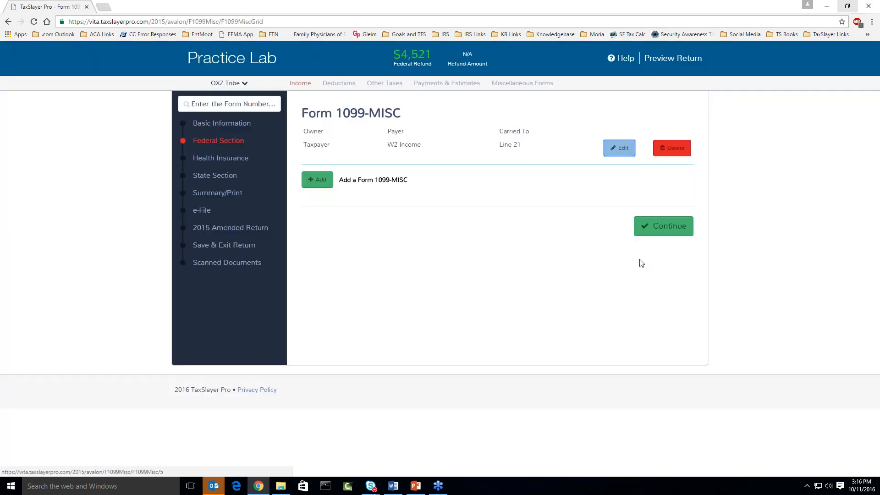
Replace the payer name W2 Income with 'Indian Gaming Proceeds' and save the 1099-MISC.
click(620, 153)
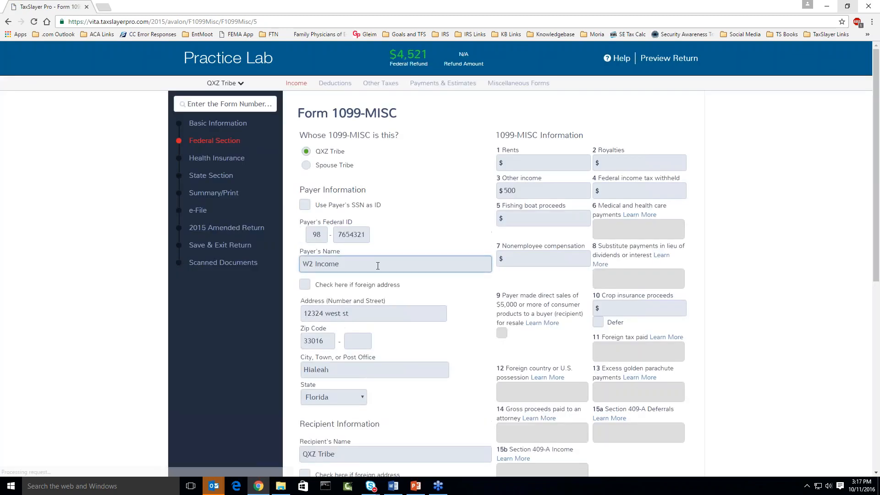
scroll(378, 266, down, 1)
click(342, 216)
double_click(342, 216)
triple_click(342, 216)
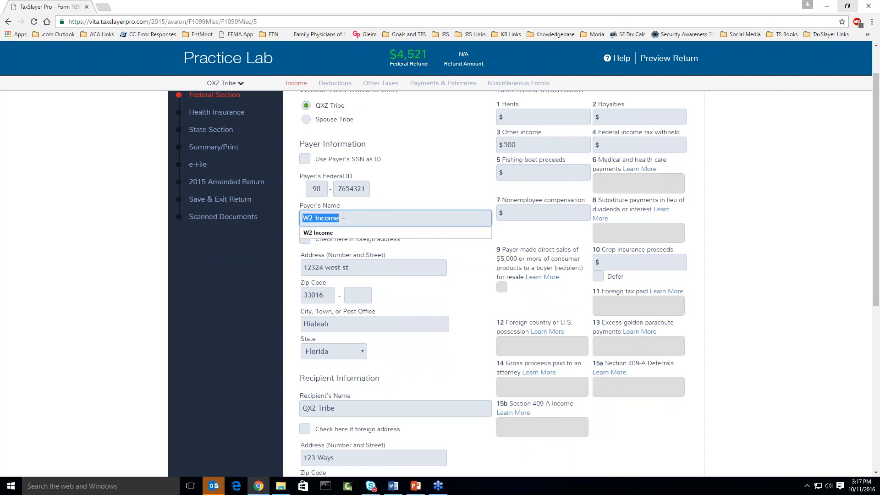
text(Indian )
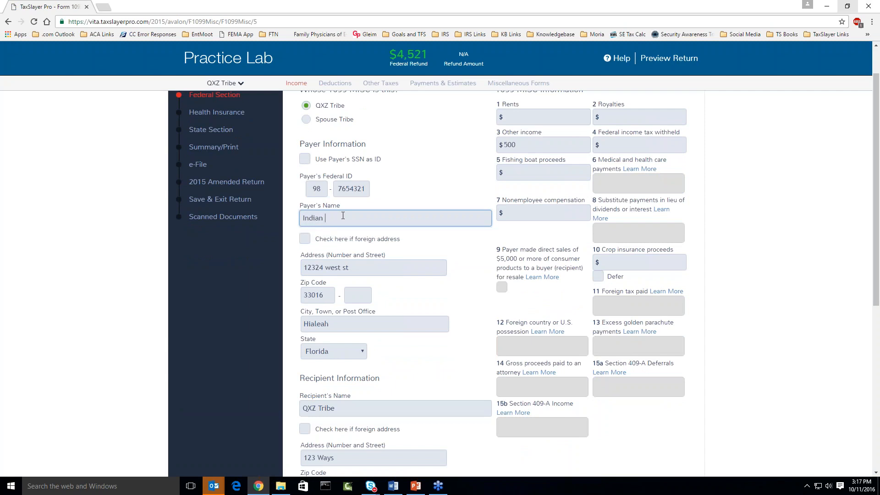
text(Gaming Proceeds)
scroll(420, 270, down, 6)
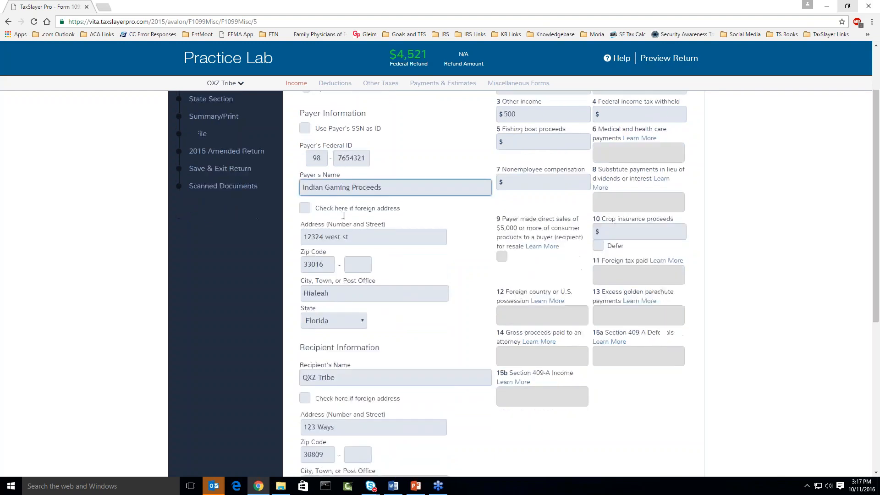
scroll(421, 270, down, 1)
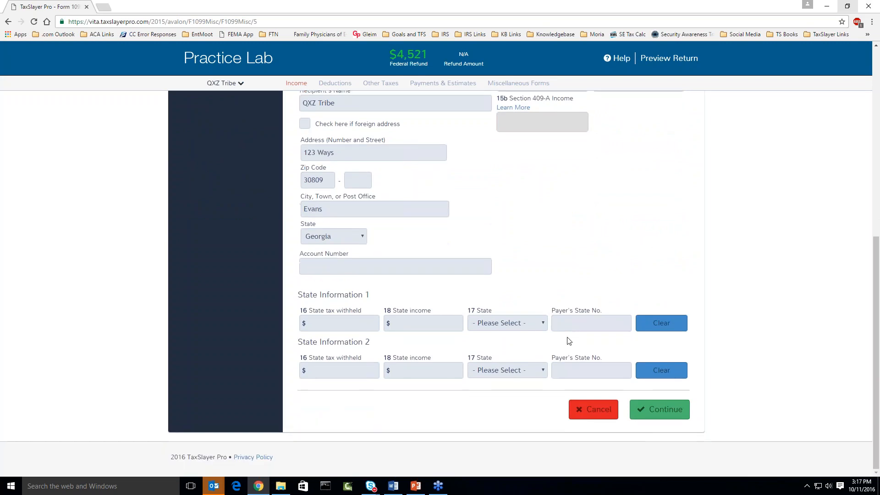
click(679, 415)
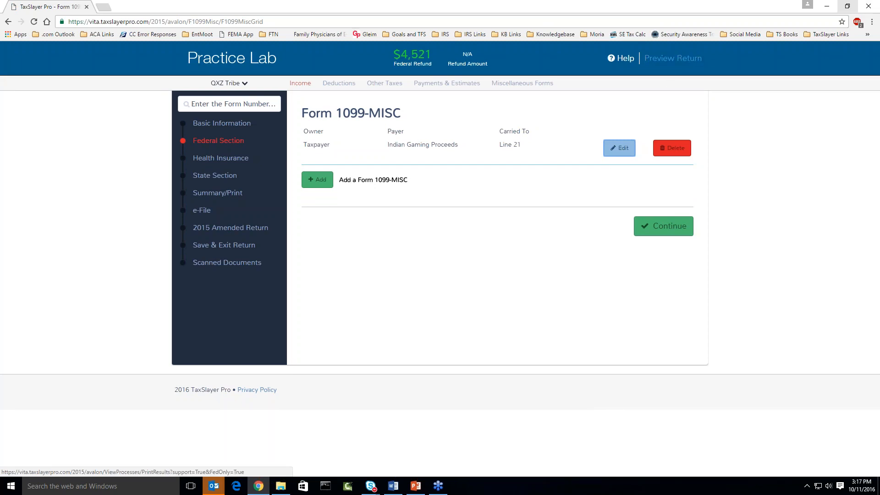
click(670, 59)
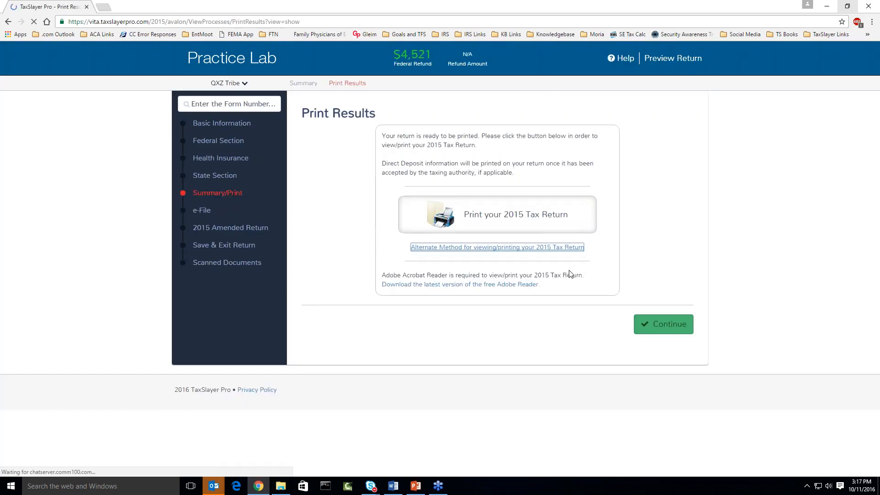
Open the updated return PDF, zoom in to confirm line 21 Indian Gaming Proceeds $500, then close it.
click(527, 217)
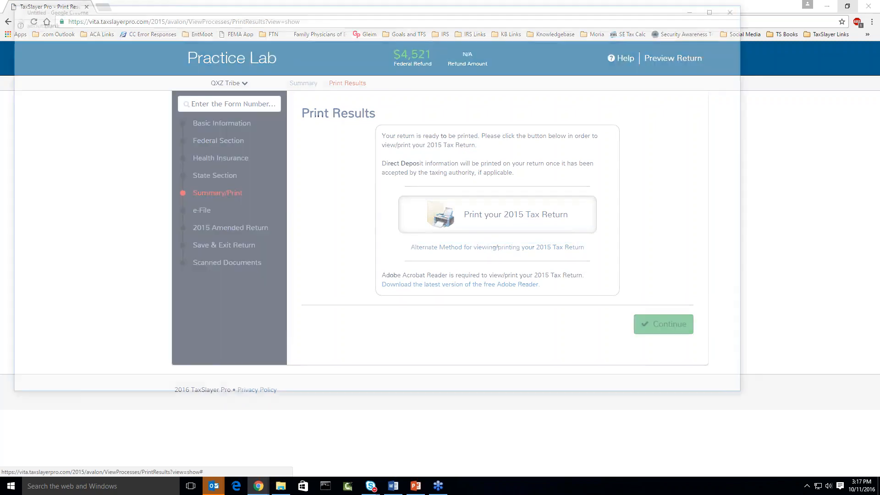
drag(744, 39, 754, 199)
click(720, 7)
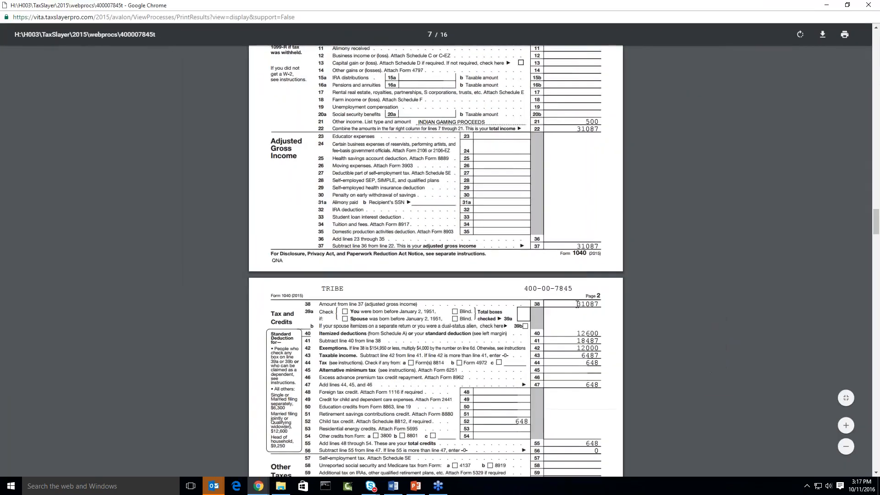
key(ctrl+plus)
key(ctrl+plus)
key(ctrl+plus)
key(ctrl+plus)
key(ctrl+plus)
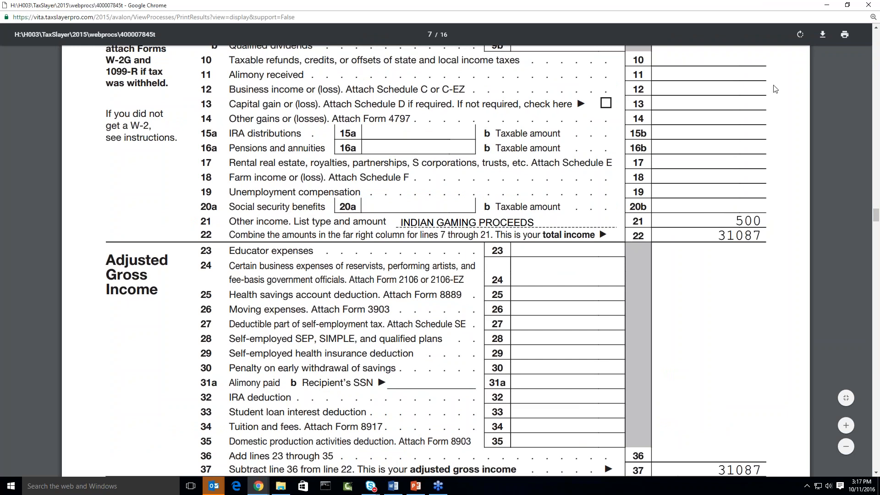
click(867, 6)
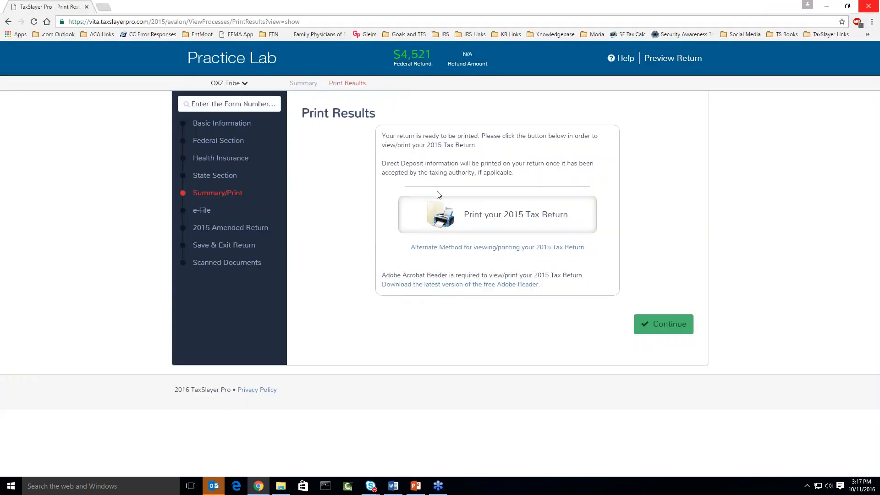
Navigate through the other income forms to the Other Inc. Not Reported Elsewhere item list.
click(219, 142)
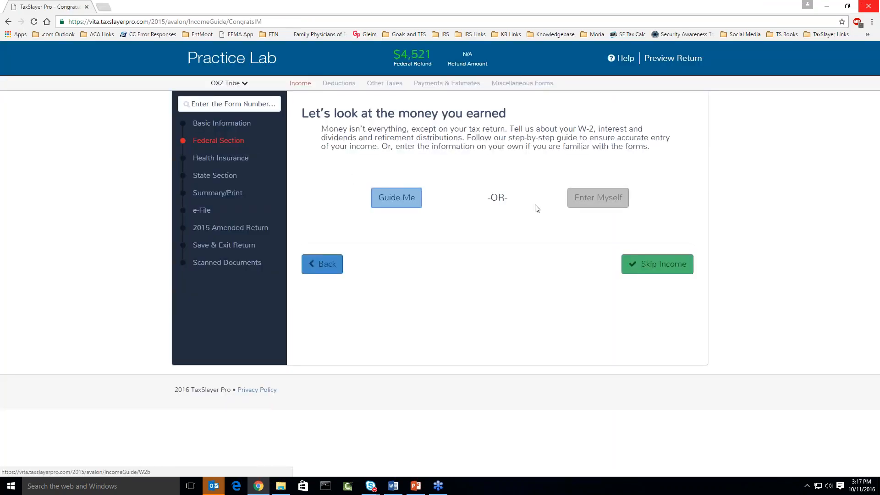
click(594, 203)
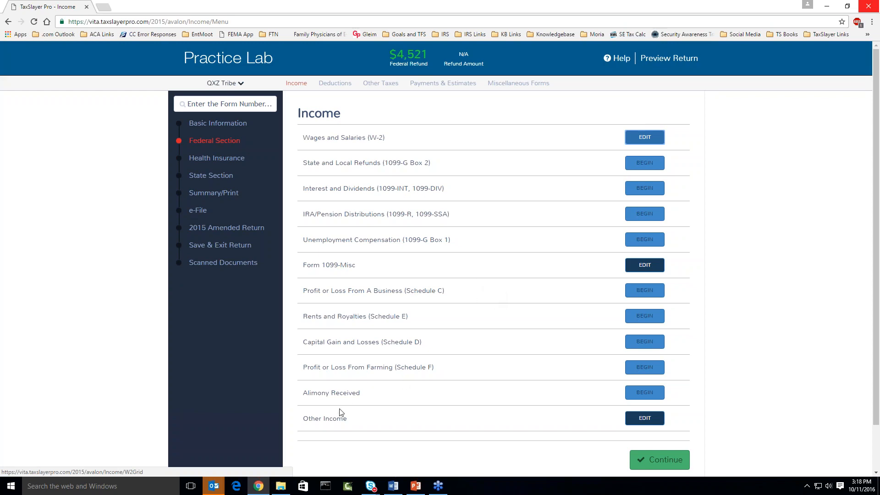
drag(303, 418, 370, 419)
scroll(370, 419, down, 1)
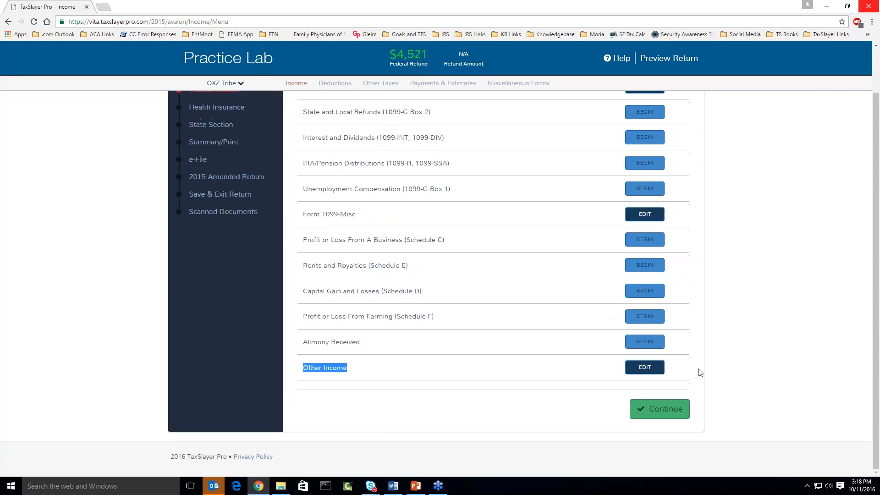
click(658, 371)
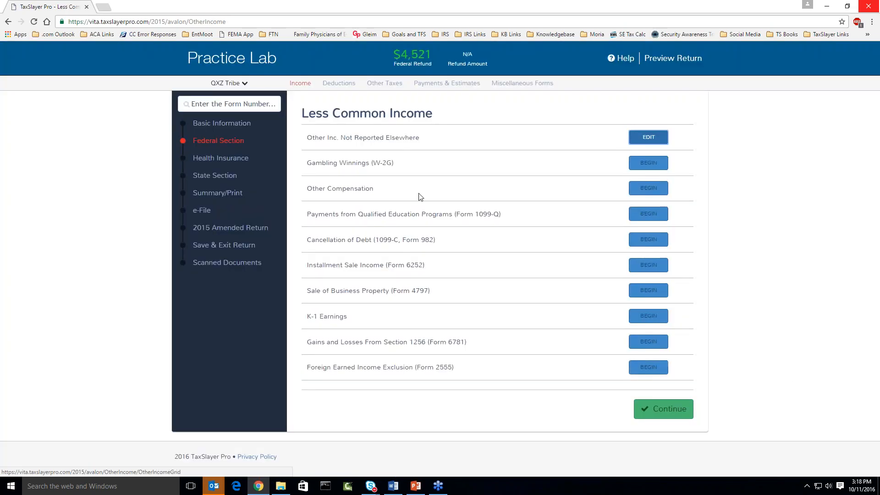
drag(311, 140, 423, 136)
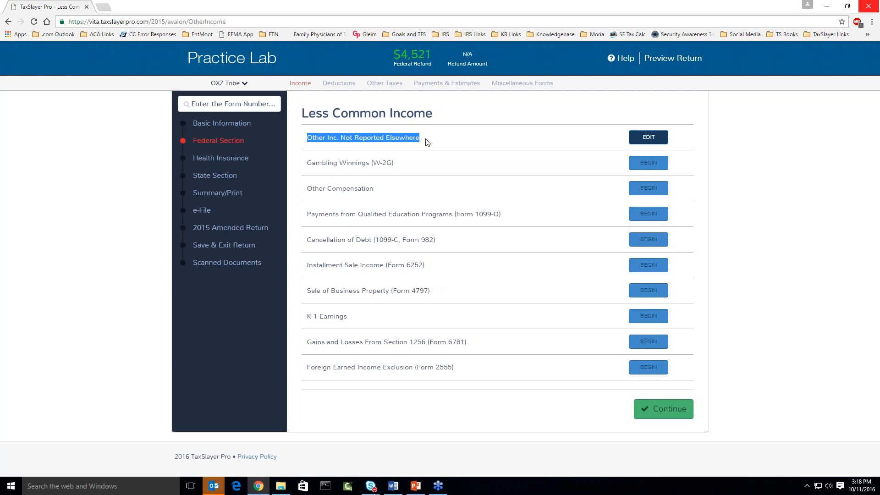
click(640, 140)
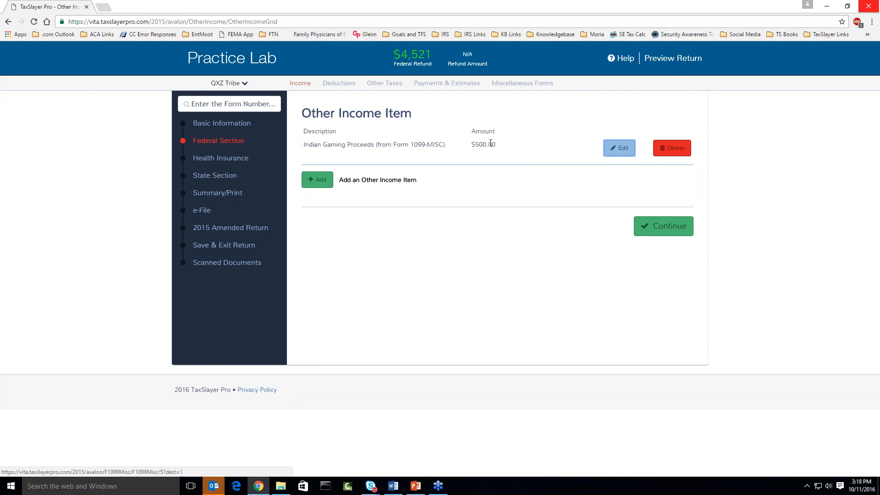
Add an 'Indian Tribal Distribution' other income item of $750 and save it.
click(319, 184)
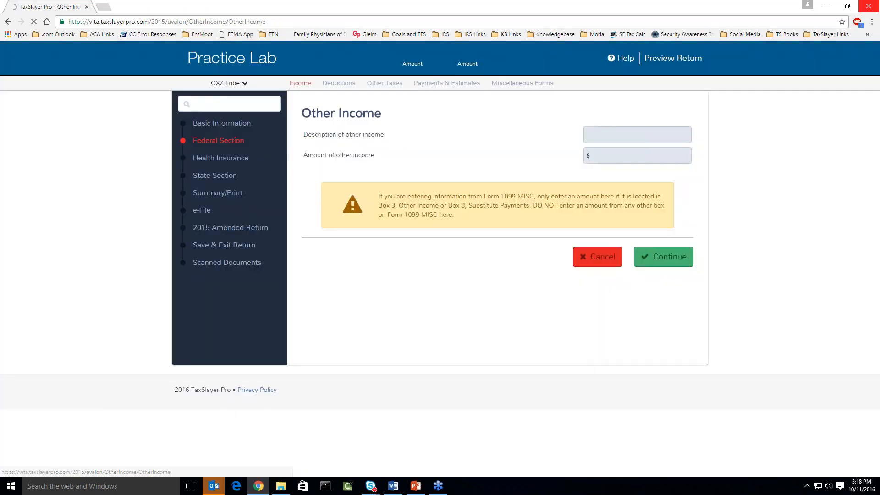
click(607, 136)
text(Ind)
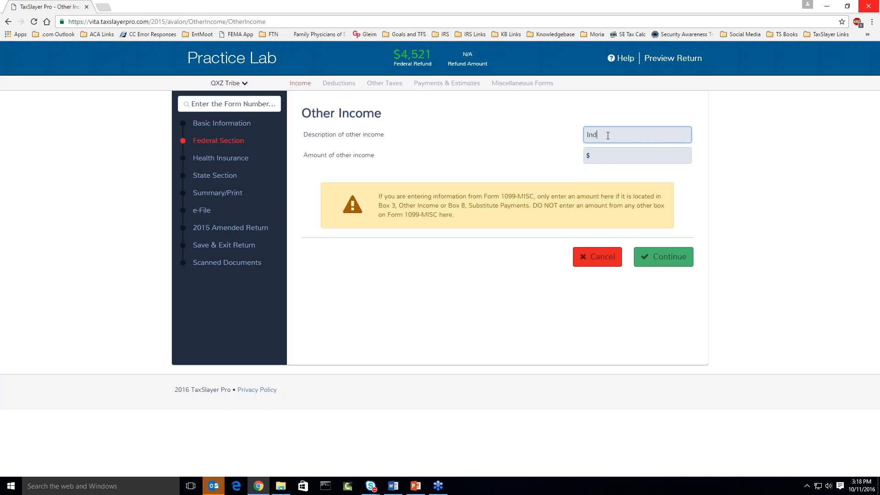
text(ian Tribal Distributio)
key(Tab)
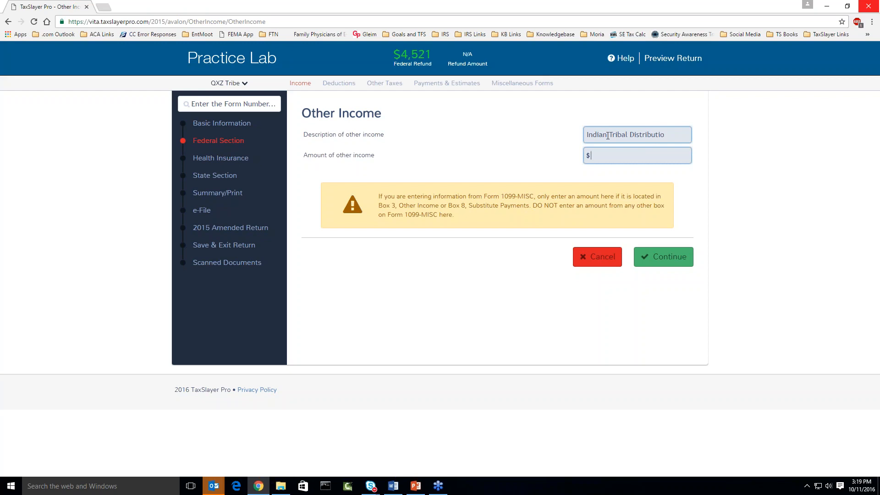
text(750)
click(652, 260)
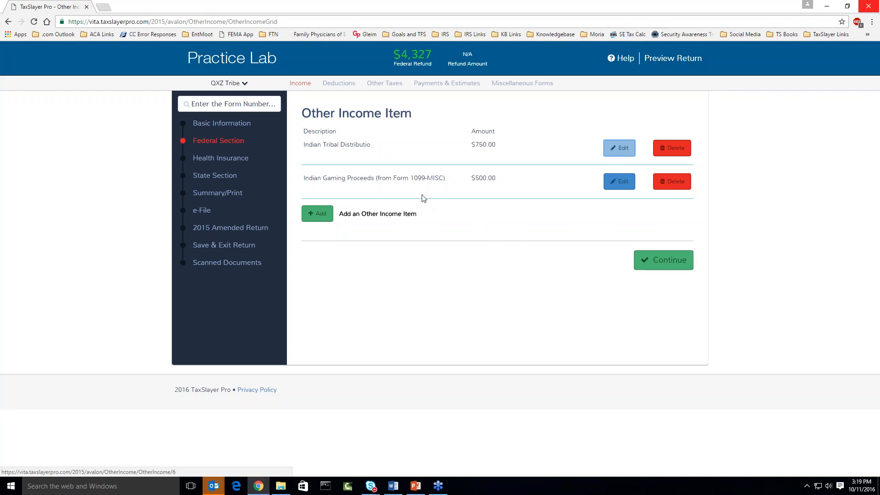
Open the 2015 return PDF full-screen and scroll to the Other Income supporting statement totalling 1,250.
click(660, 59)
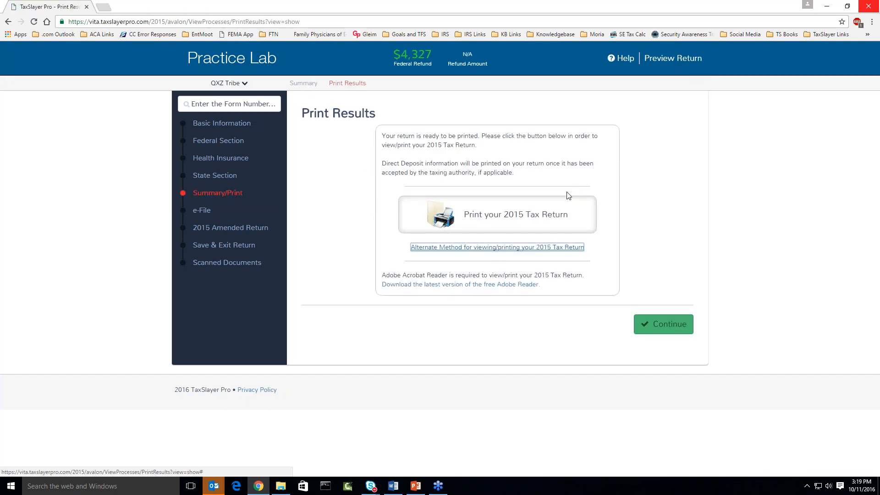
click(540, 214)
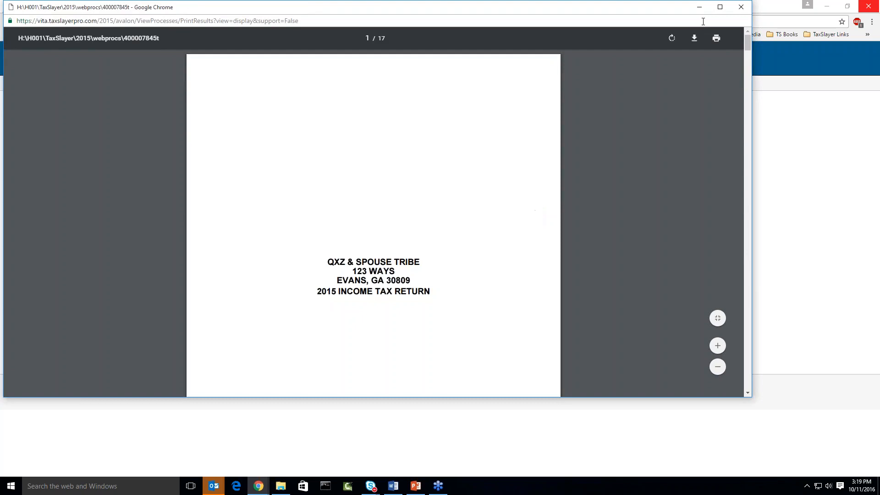
click(720, 7)
scroll(696, 202, down, 5)
drag(875, 59, 870, 208)
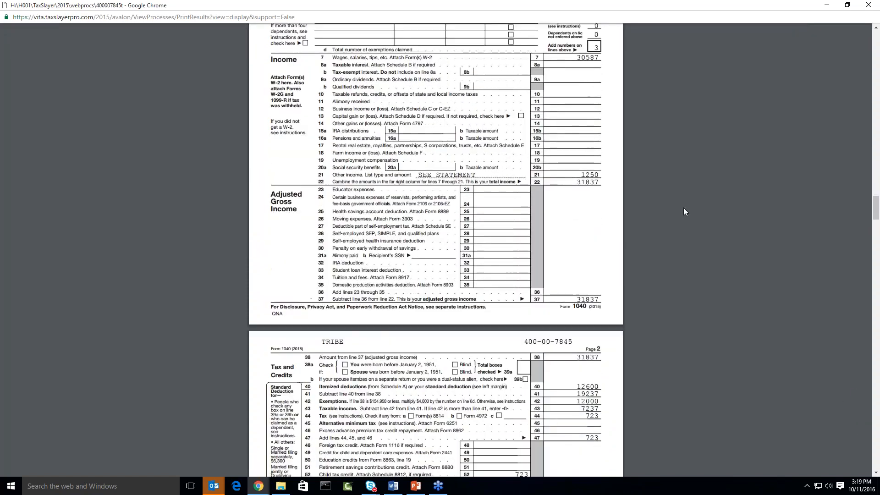
scroll(683, 210, up, 2)
scroll(683, 211, up, 1)
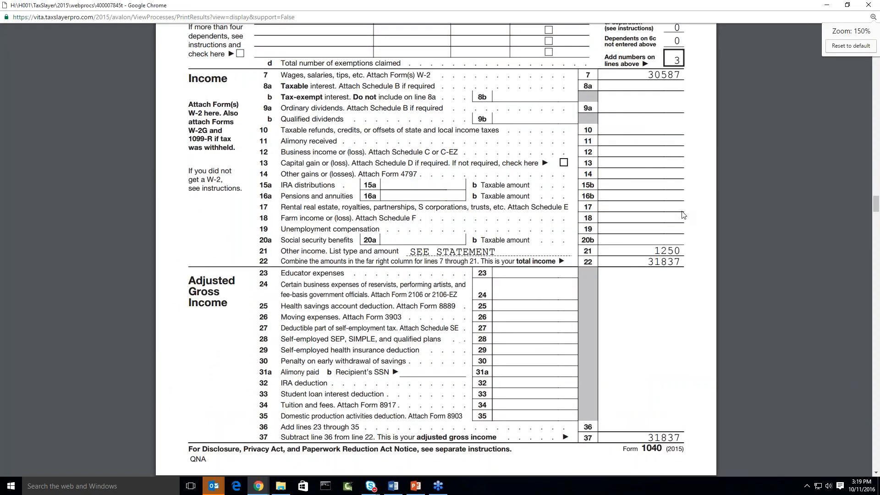
scroll(683, 216, up, 2)
scroll(683, 215, down, 1)
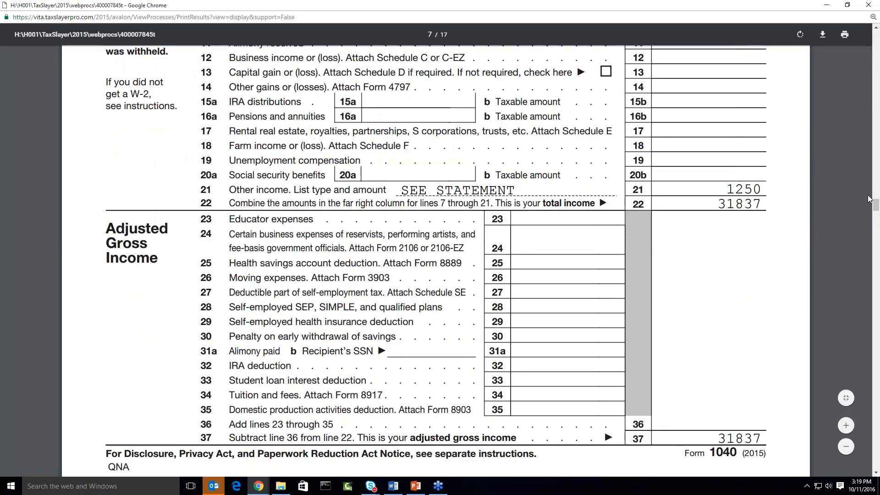
drag(876, 207, 879, 296)
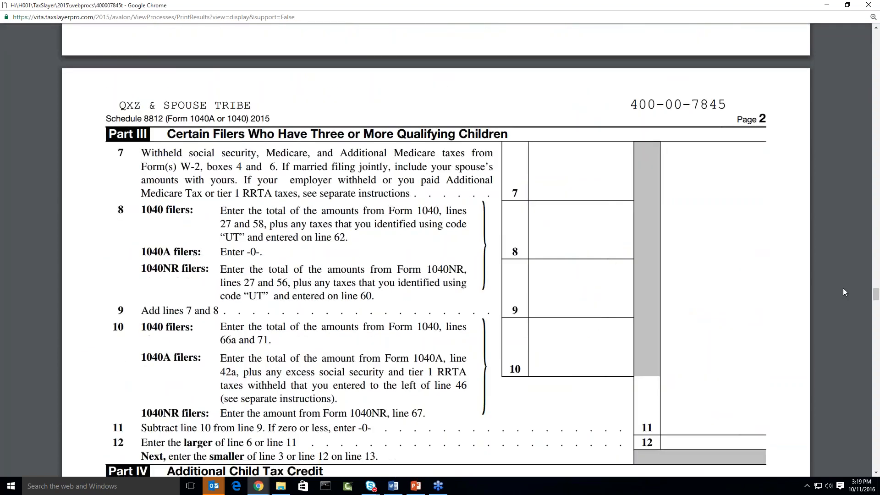
scroll(843, 292, down, 10)
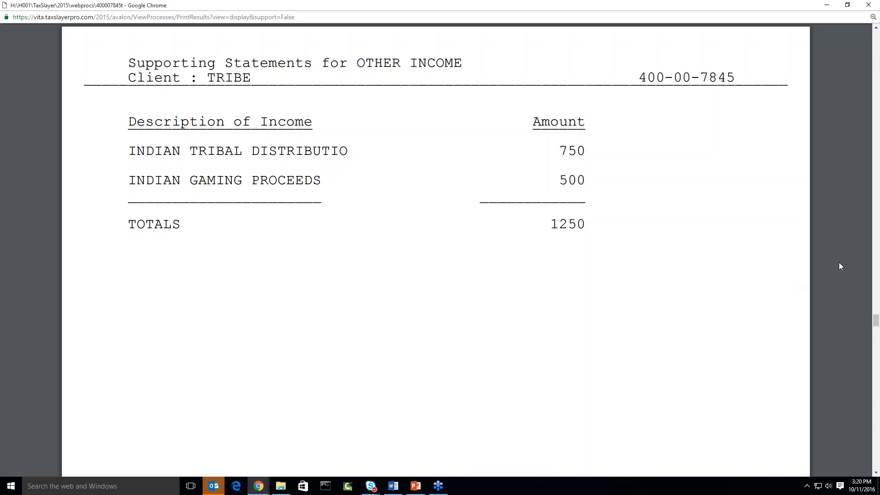
Close the PDF and scroll the Calculation Summary to line 21 other income of 1,250.
click(868, 5)
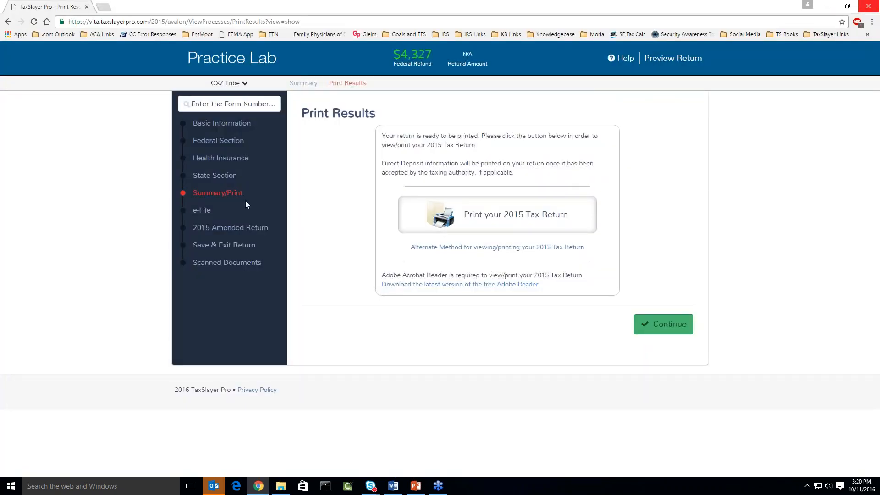
click(217, 195)
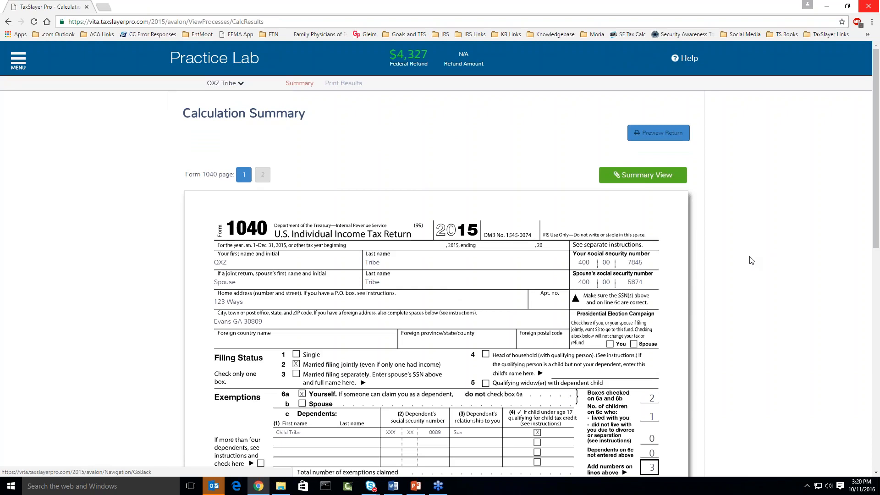
scroll(752, 261, down, 1)
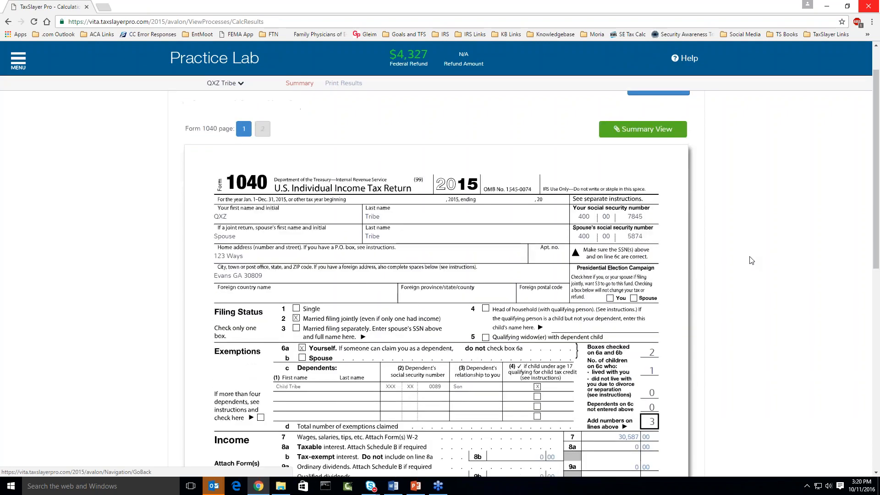
scroll(734, 272, up, 1)
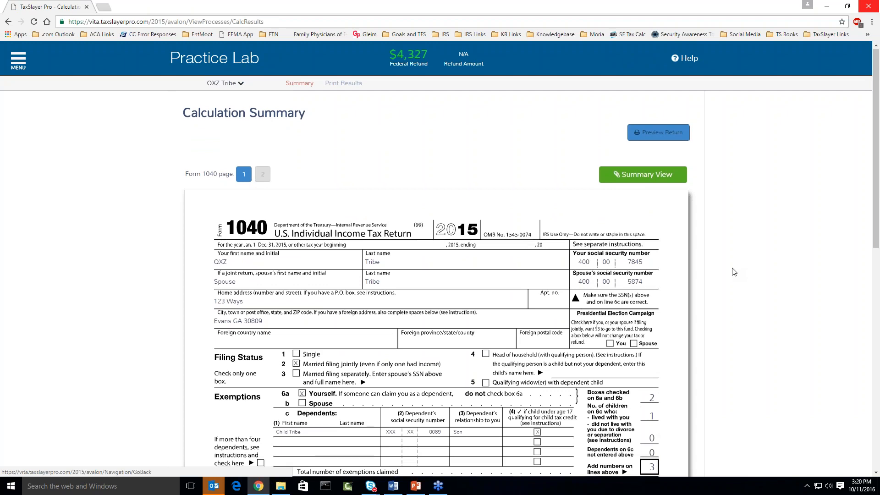
scroll(734, 272, down, 1)
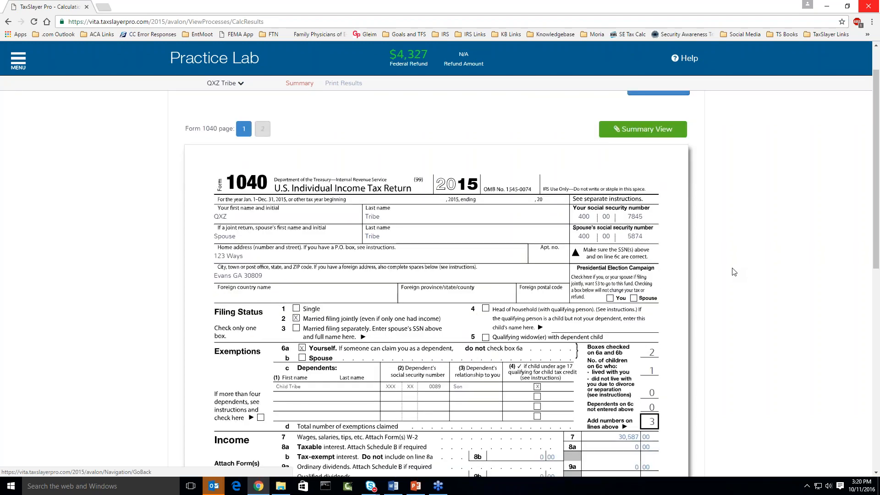
scroll(734, 272, down, 1)
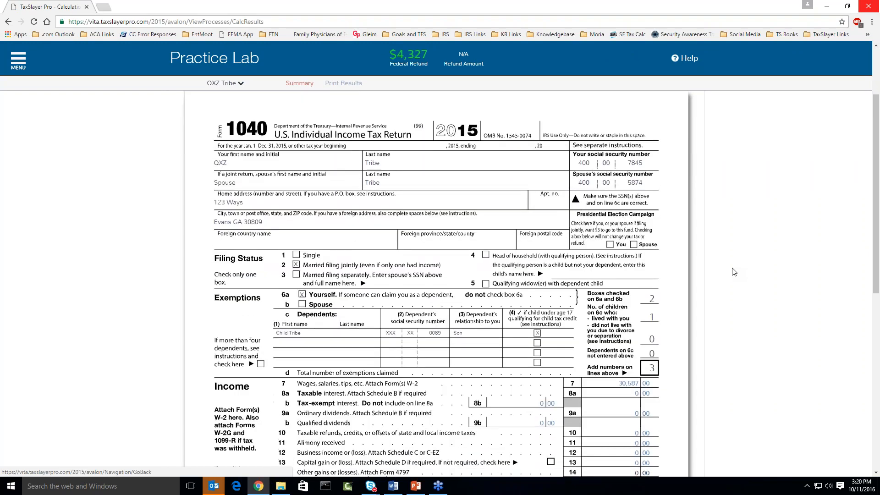
scroll(733, 272, down, 1)
scroll(734, 272, down, 1)
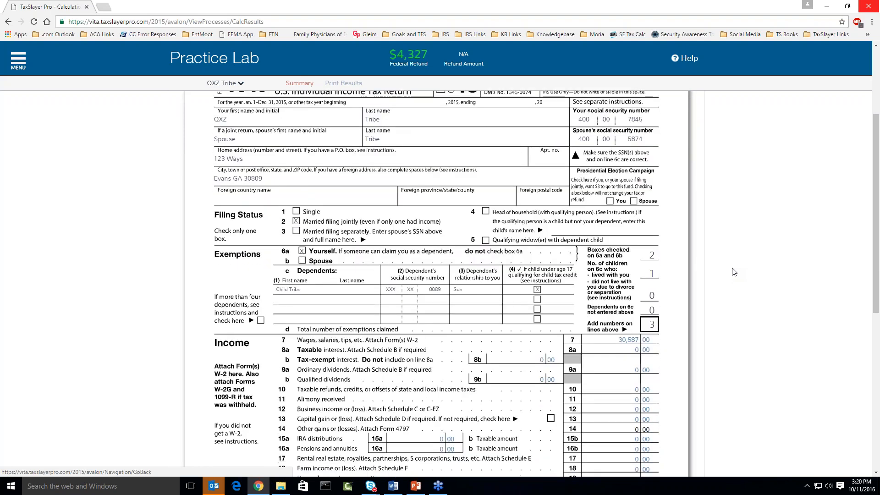
scroll(733, 272, down, 1)
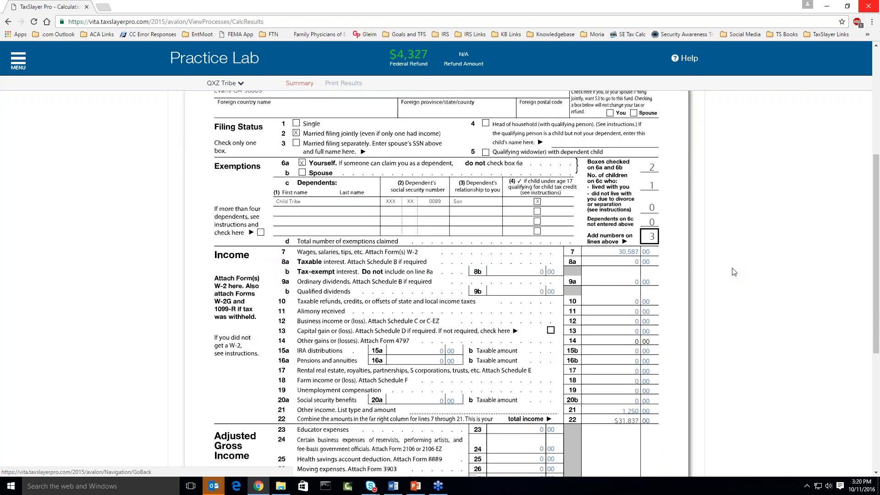
scroll(734, 272, down, 1)
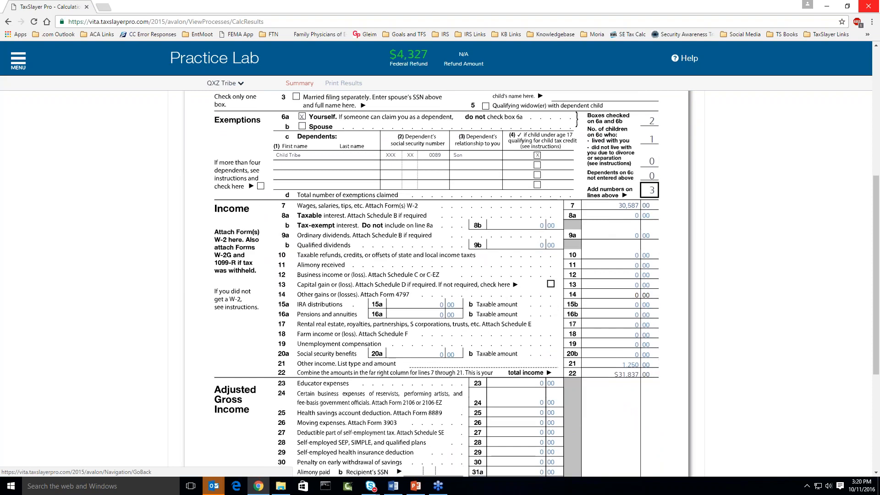
scroll(734, 271, down, 2)
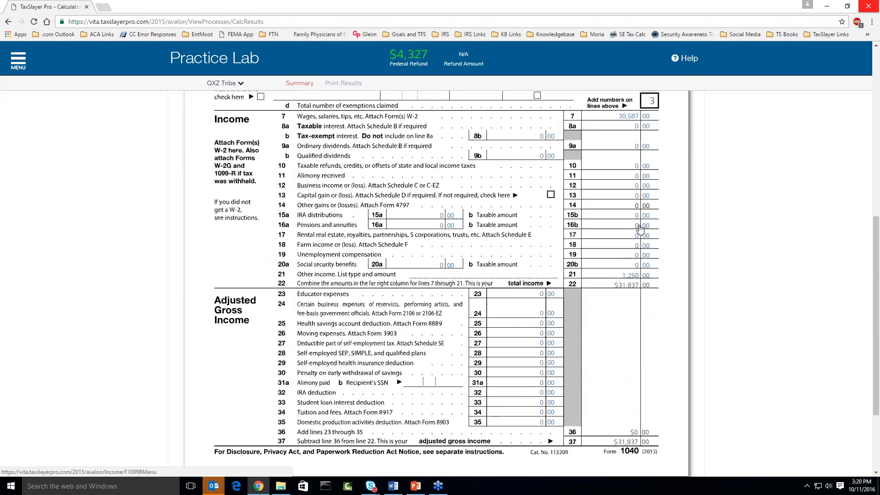
scroll(641, 228, up, 1)
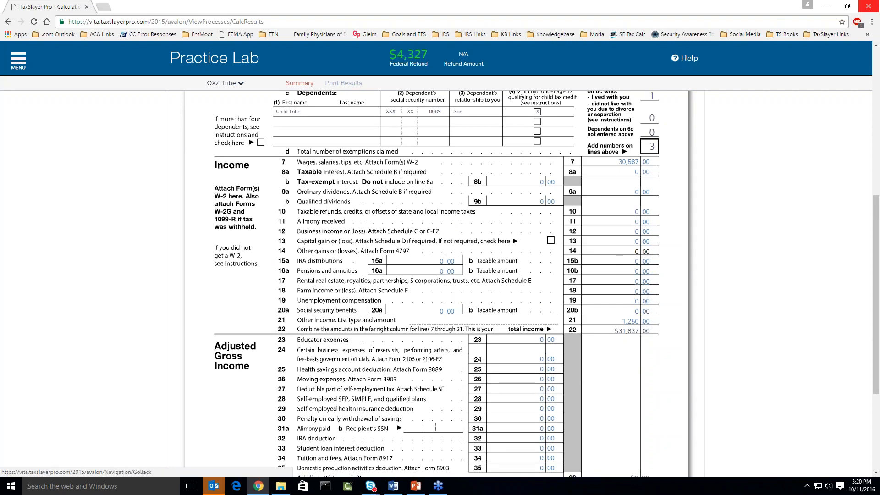
Follow the line 7 wages link past the W-2 page back to the Form 1099-MISC list.
click(634, 163)
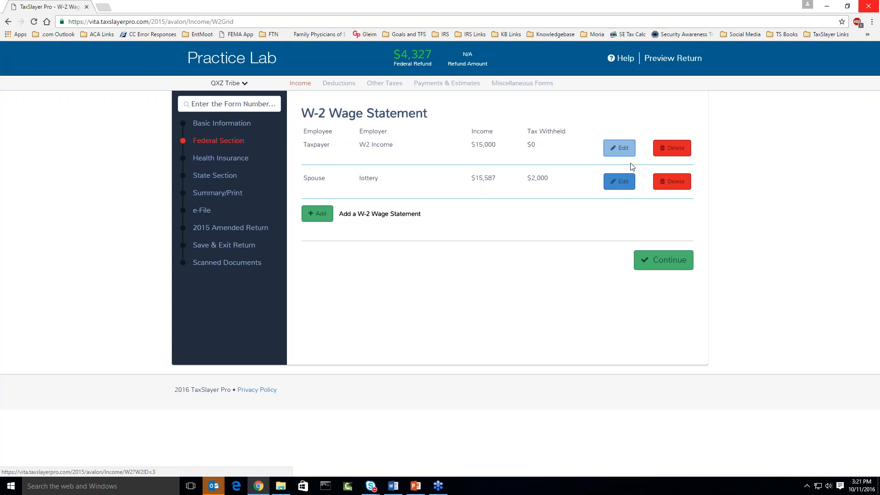
click(660, 264)
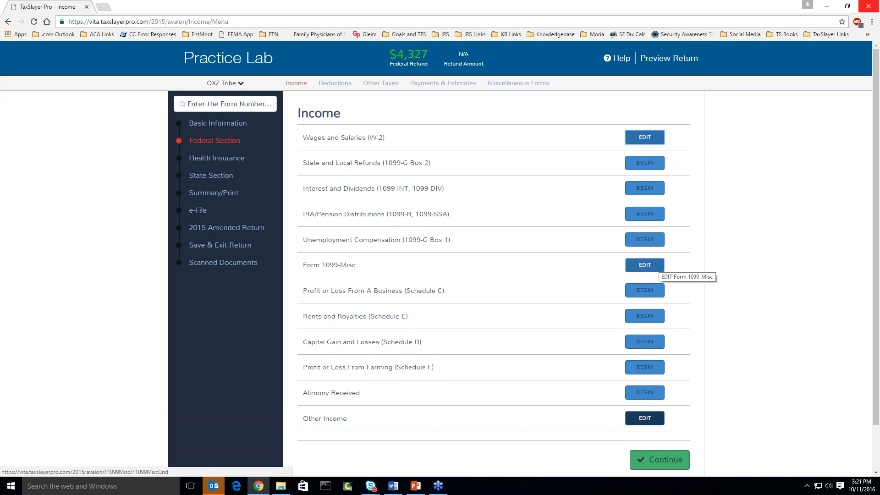
click(660, 267)
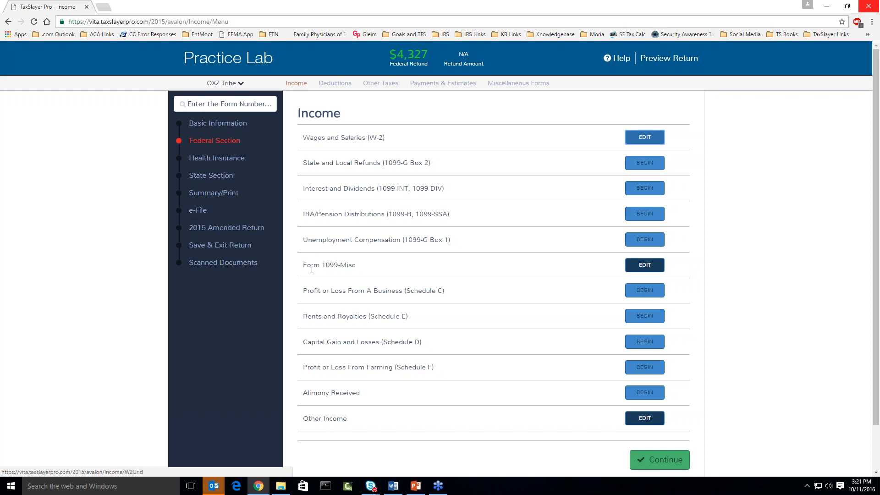
click(638, 269)
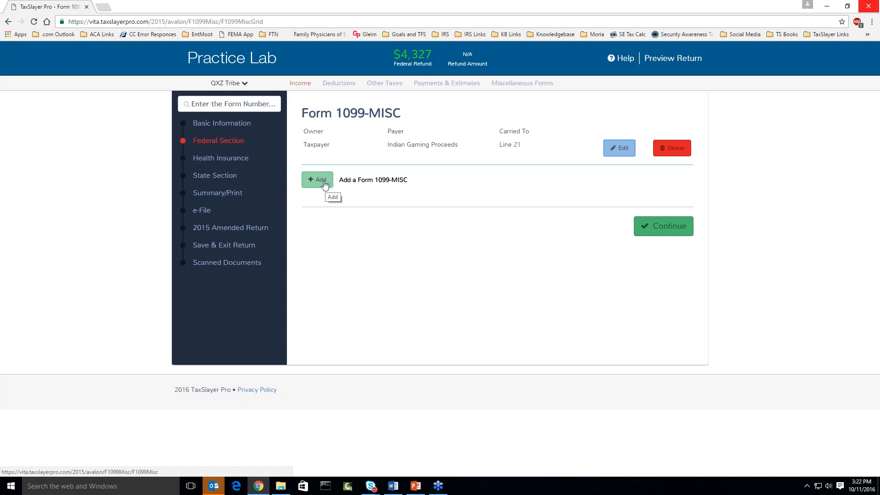
Start a new Form 1099-MISC entry and mark it as the spouse's.
click(326, 184)
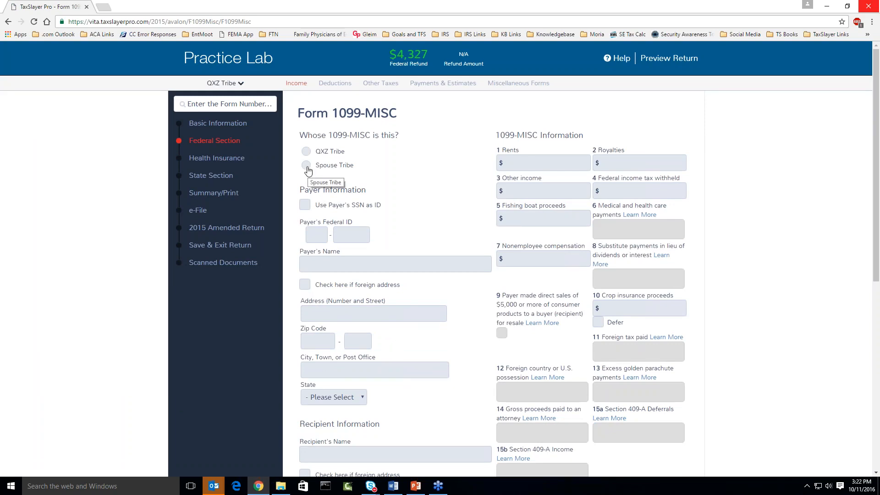
click(307, 168)
key(alt+Tab)
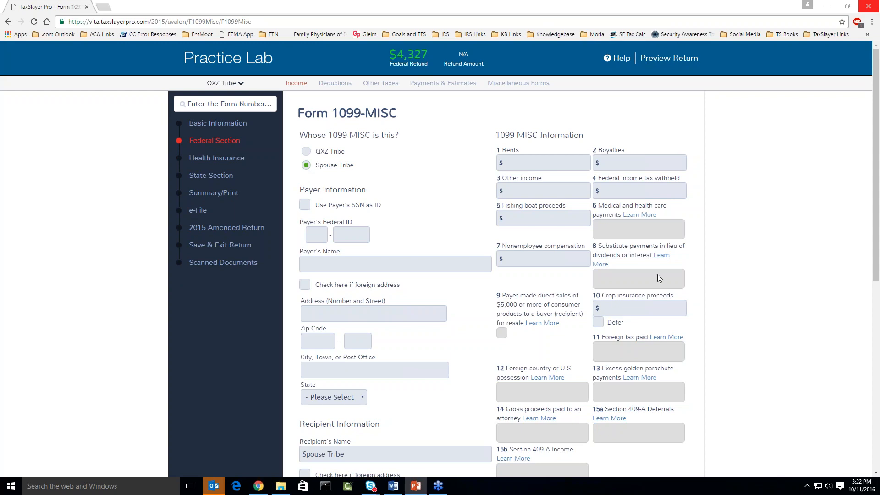
Enter the payer's federal ID on the spouse's 1099-MISC.
click(324, 234)
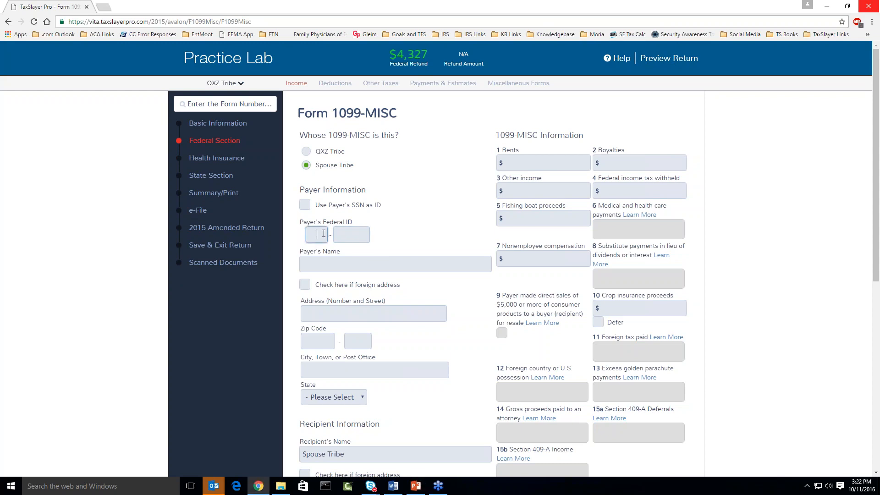
text(98765432)
text(1)
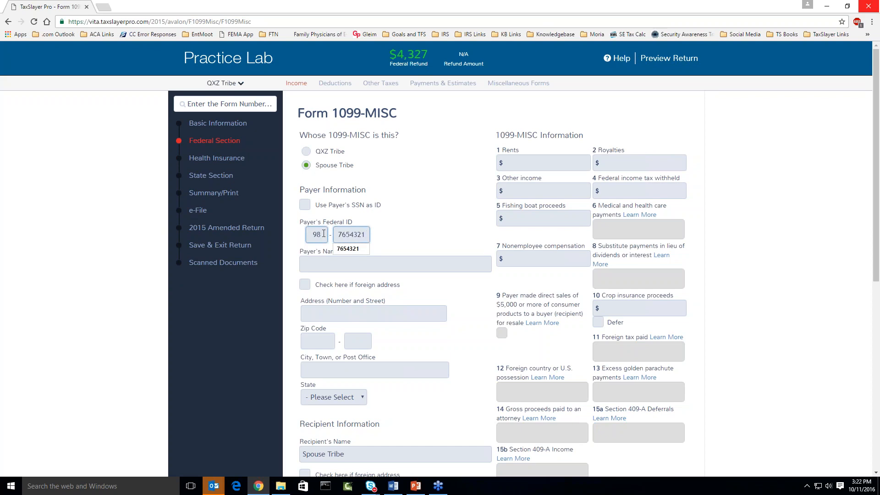
key(Tab)
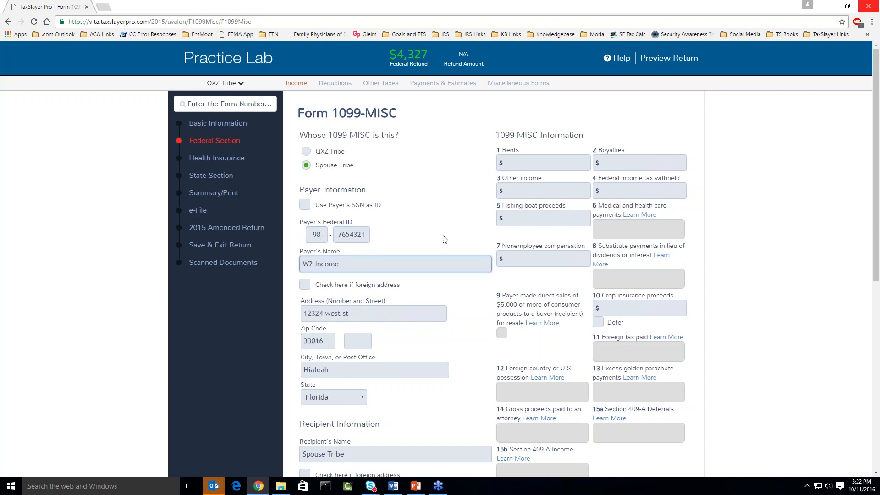
scroll(444, 239, down, 1)
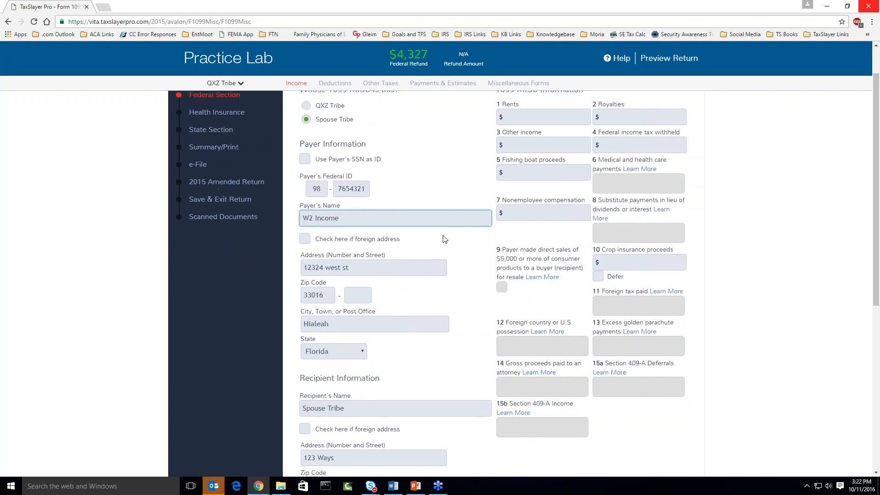
scroll(445, 239, up, 1)
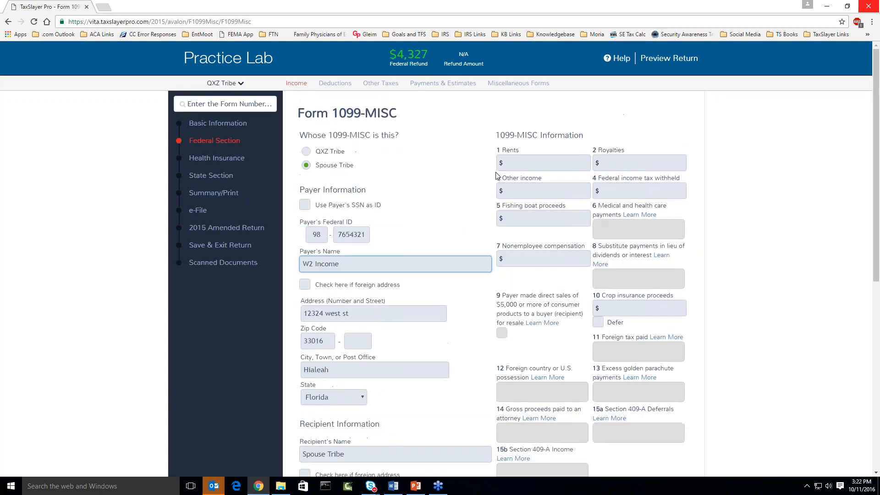
Enter $250 in Box 2 Royalties, rename the payer to Oil and Gas Royalties, and save.
click(618, 161)
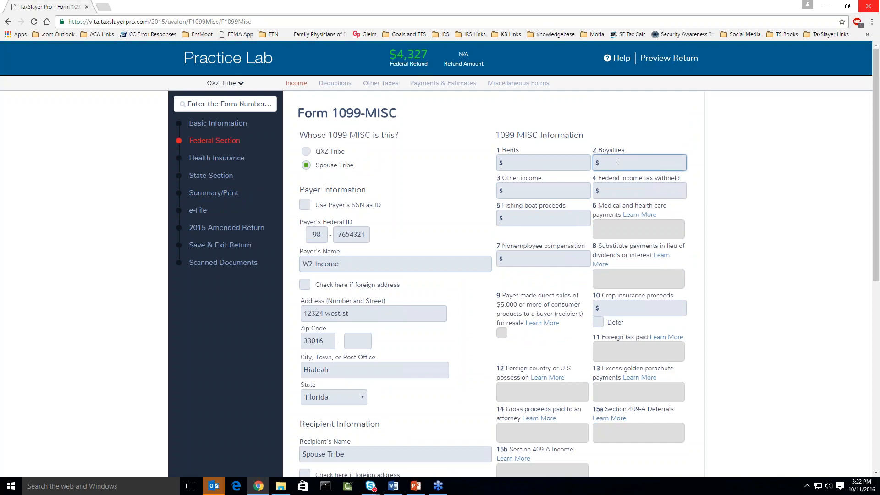
text(250)
triple_click(355, 266)
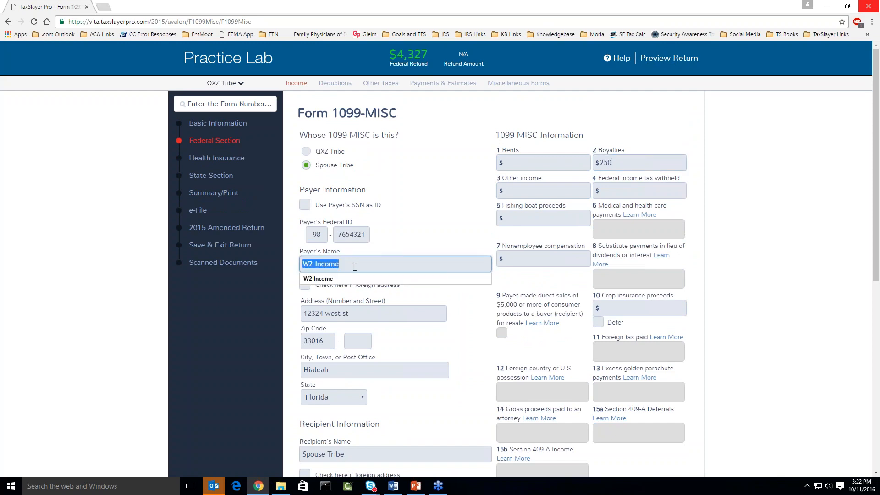
text(Oil and )
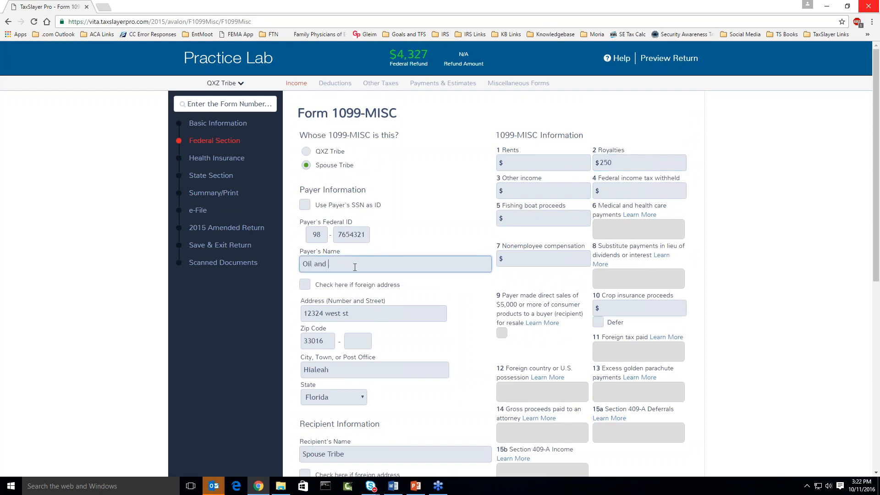
text(Gas Royalties)
scroll(725, 319, down, 1)
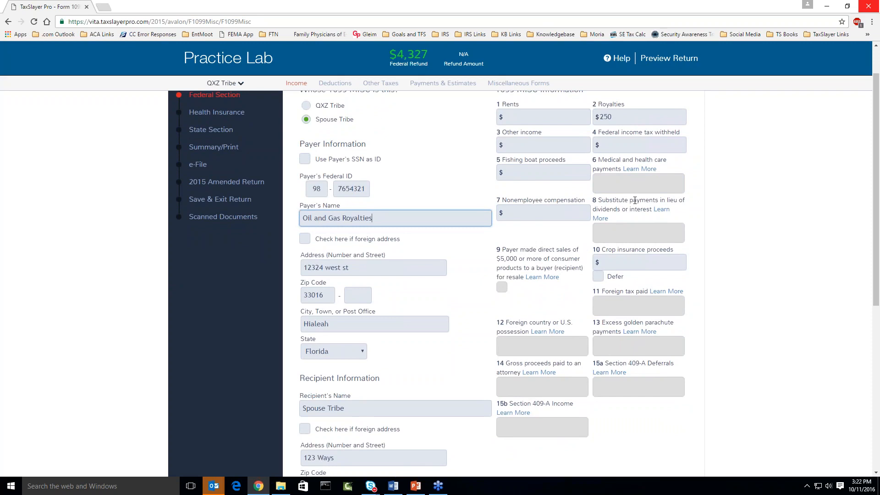
scroll(725, 331, down, 4)
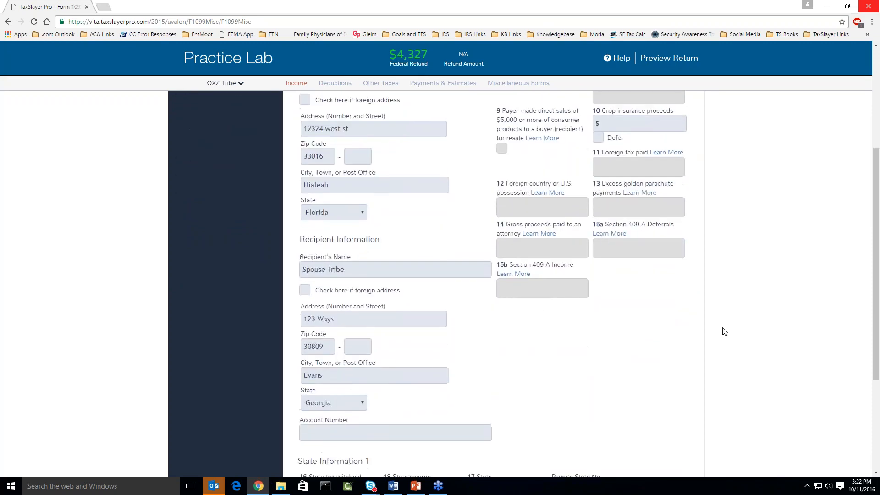
scroll(724, 331, down, 3)
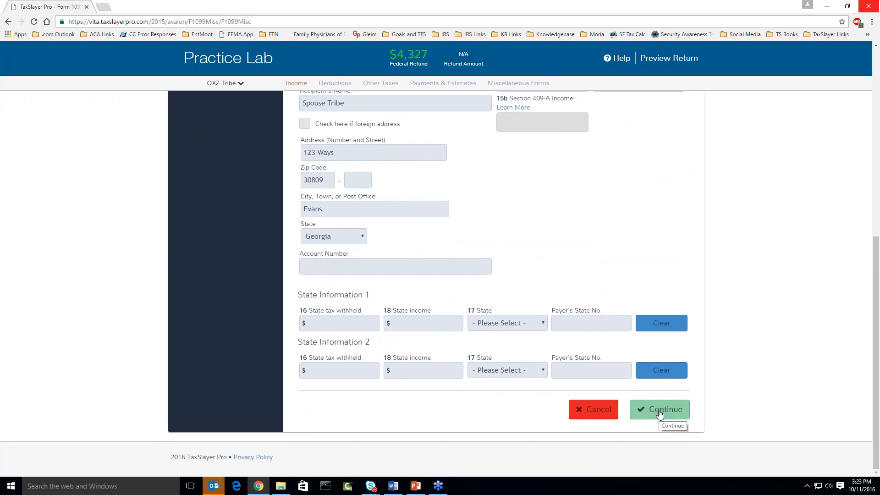
click(659, 414)
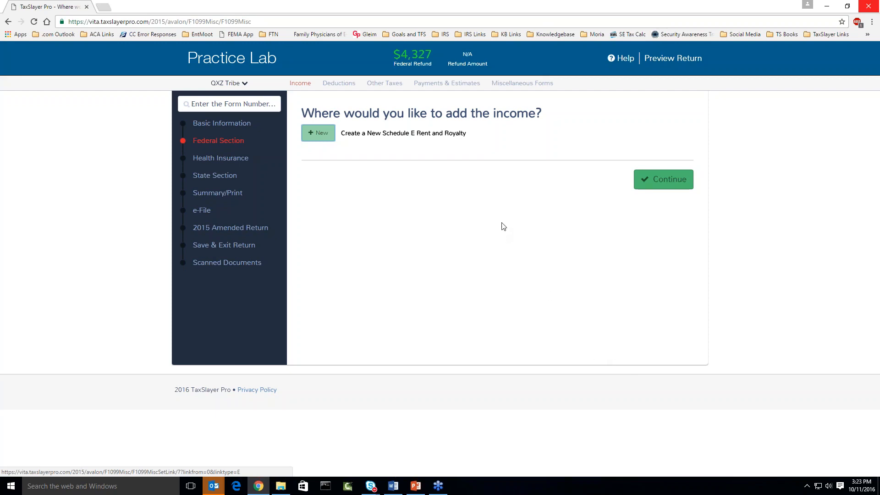
Continue to the Form 1099-MISC list and highlight the spouse's Carried To value, None.
click(661, 183)
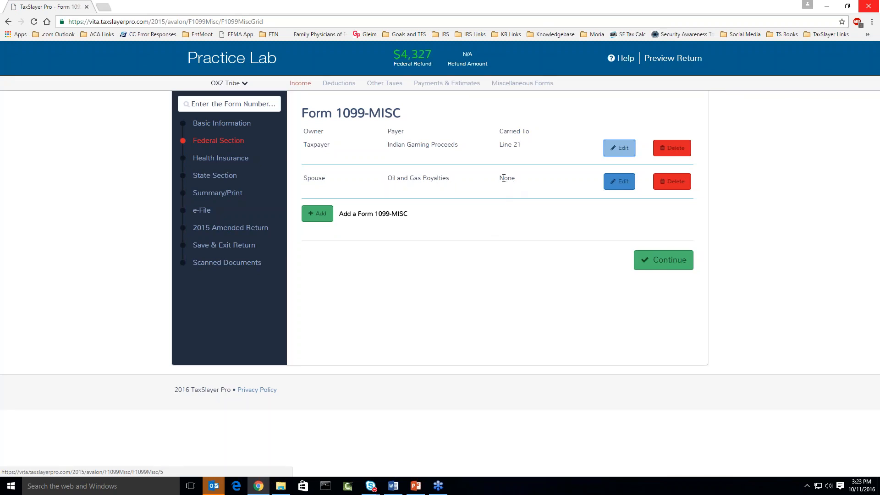
drag(504, 178, 515, 180)
click(512, 193)
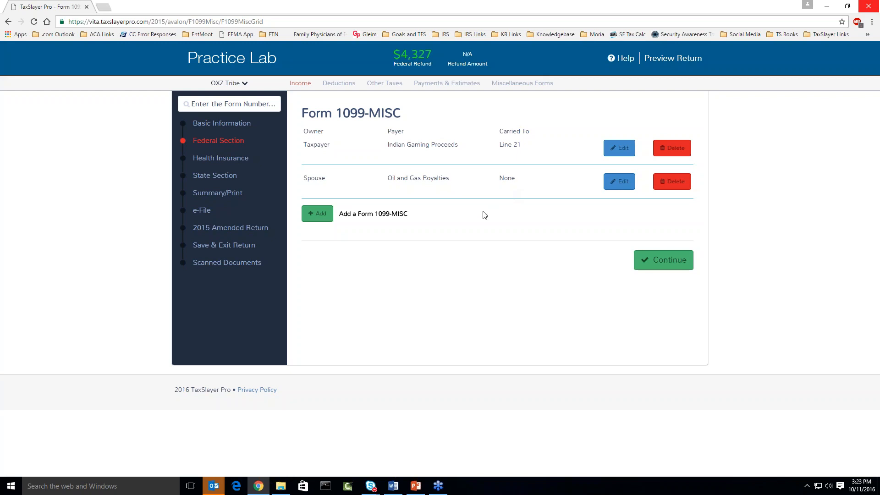
Leave the Form 1099-MISC grid and go back to the Income menu.
click(654, 262)
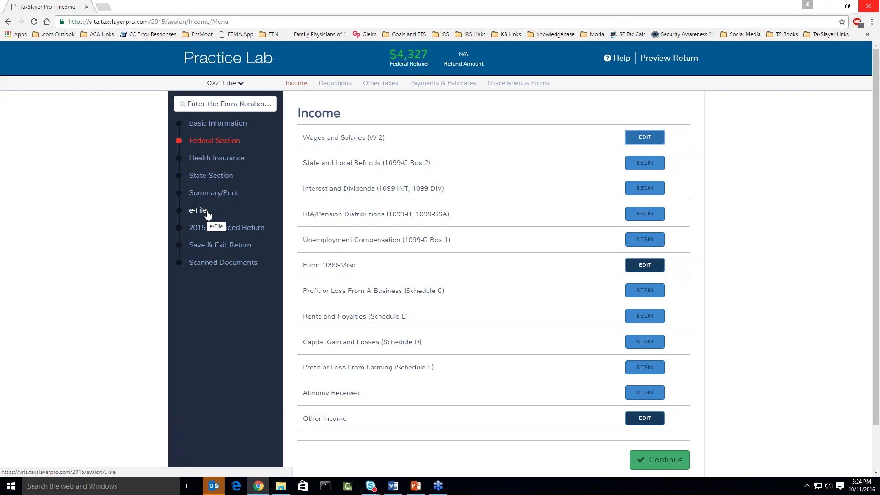
Run the e-file error check and highlight the royalties 1099-MISC missing Schedule E error.
click(204, 215)
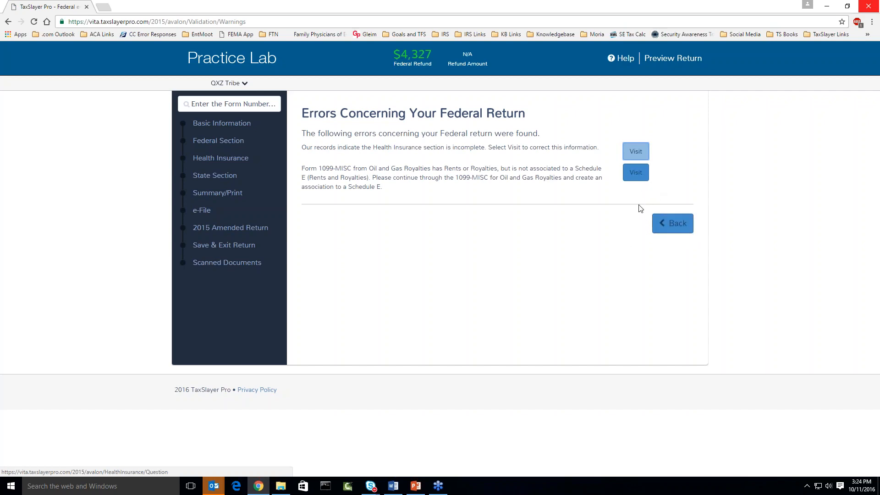
click(304, 166)
drag(303, 168, 362, 167)
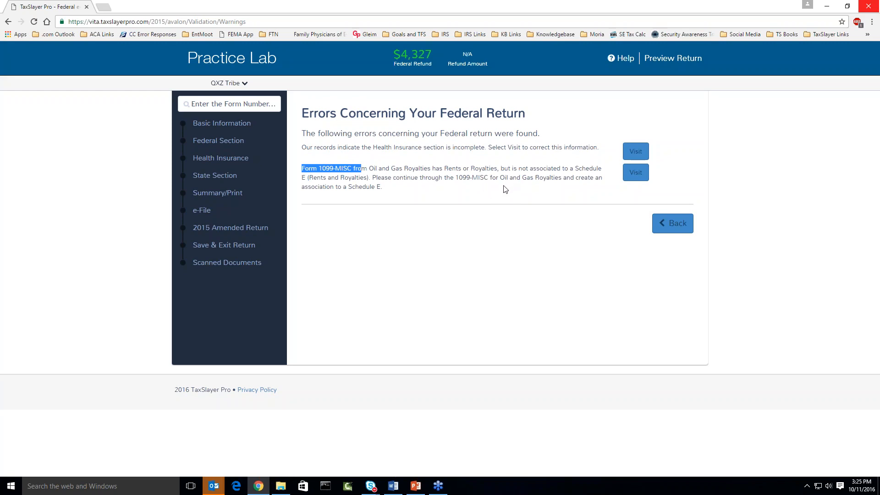
click(424, 199)
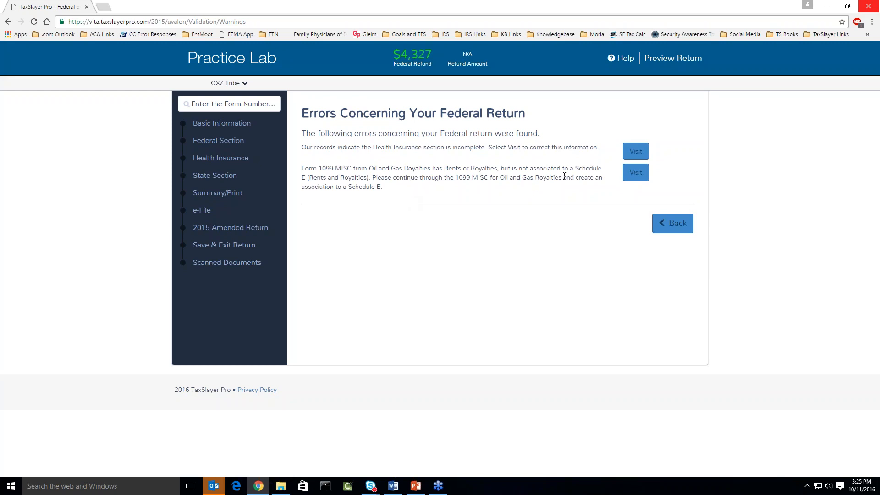
Change the Oil and Gas Royalties Box 2 amount to $25, save, and start a new Schedule E.
click(634, 180)
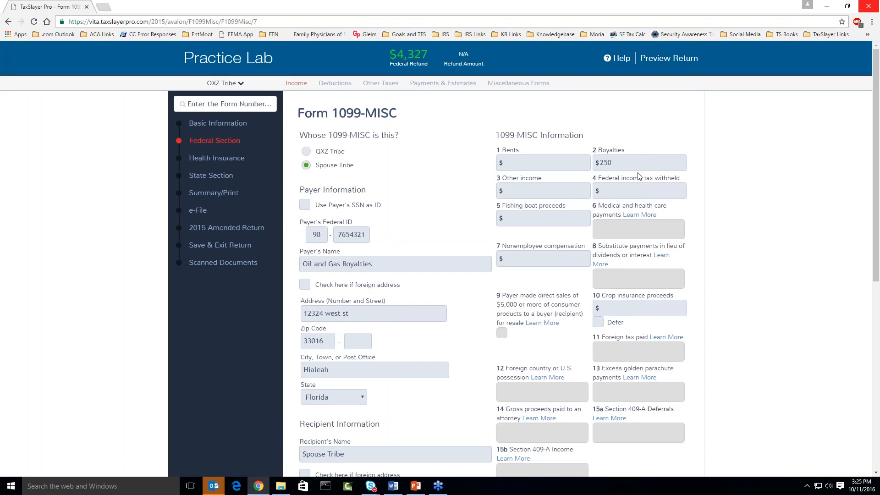
click(613, 164)
key(BackSpace)
click(696, 244)
scroll(696, 244, down, 8)
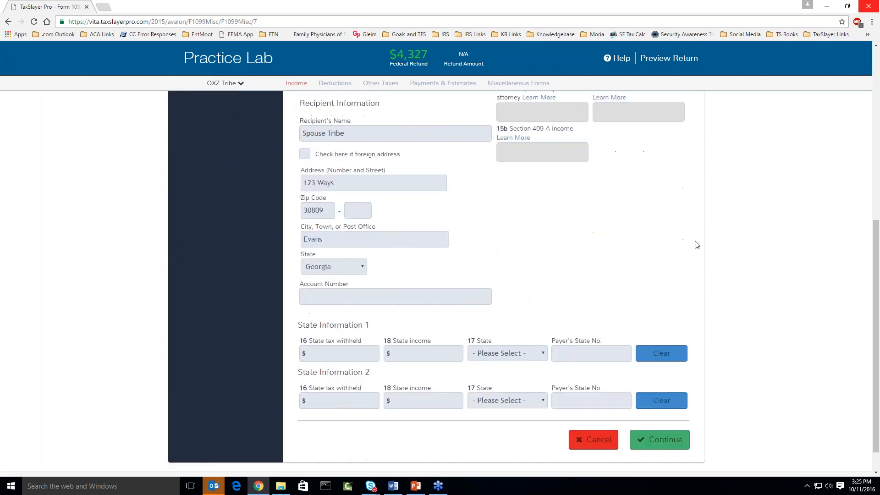
click(663, 412)
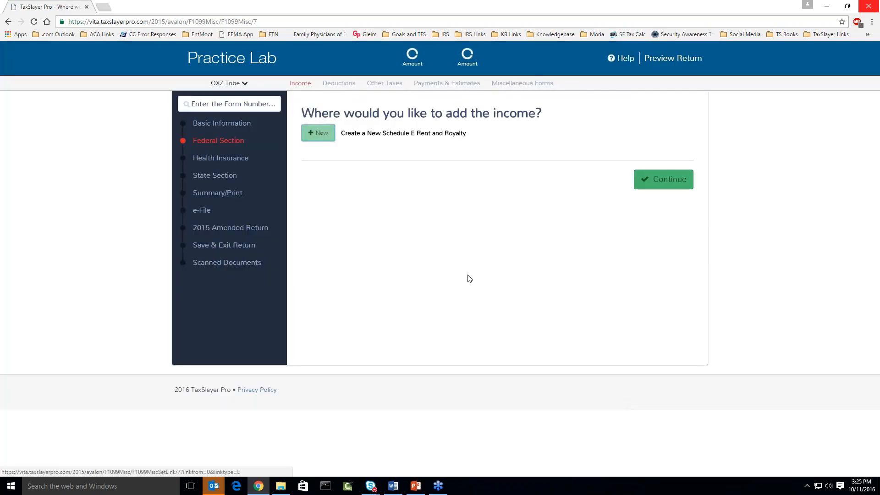
click(320, 137)
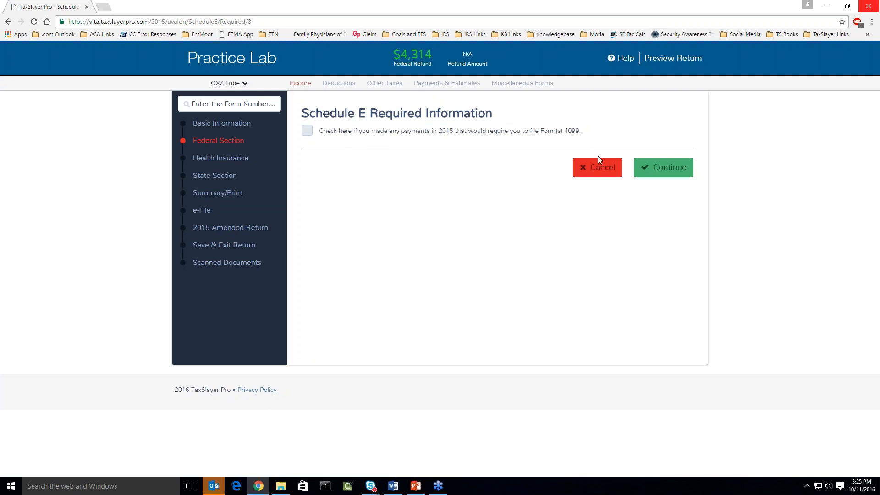
Confirm no 1099 filing payments, keep the Royalties type, and describe the property as 'Gas Royalties'.
click(665, 168)
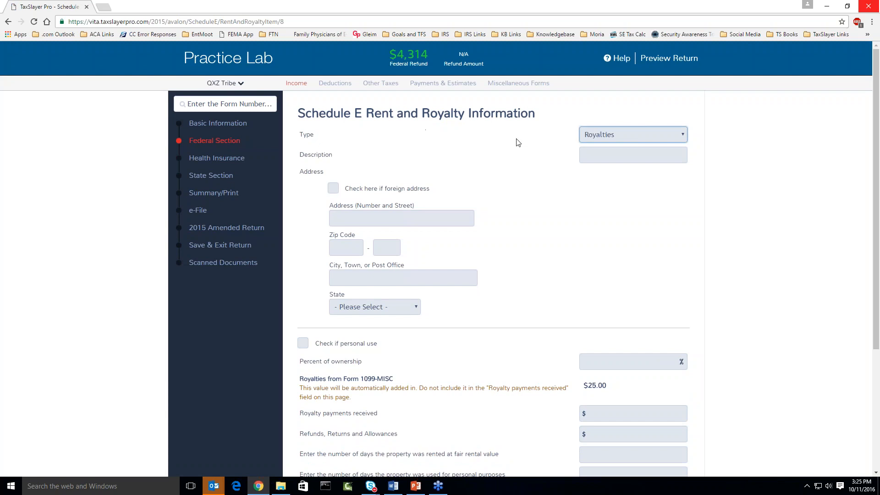
click(682, 136)
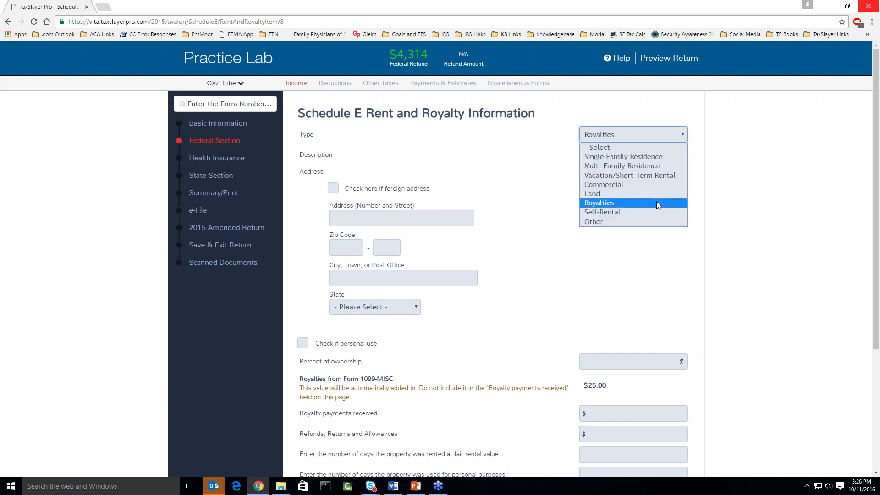
click(630, 203)
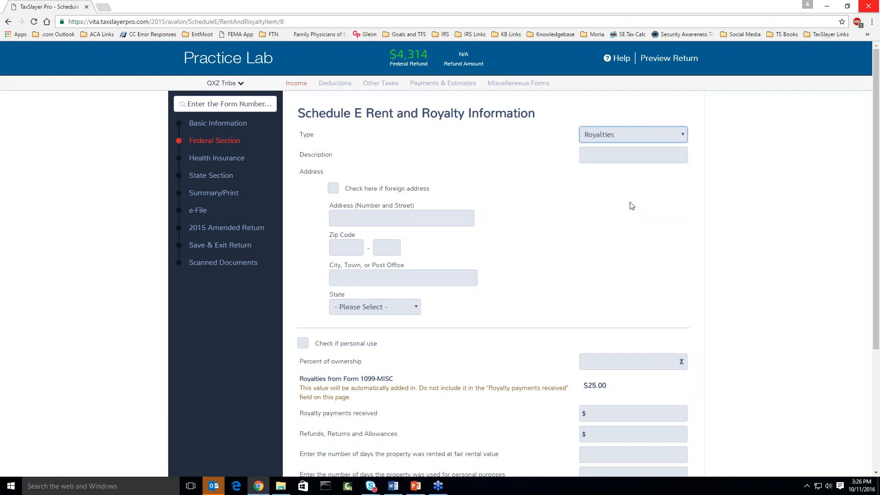
click(630, 158)
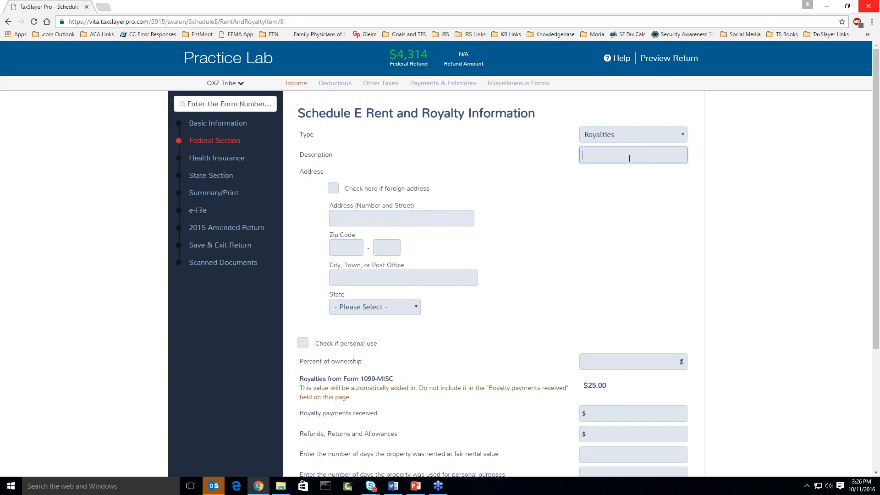
text(Gas Royalties)
Enter the royalty property's street address and zip code.
scroll(541, 179, down, 1)
click(455, 174)
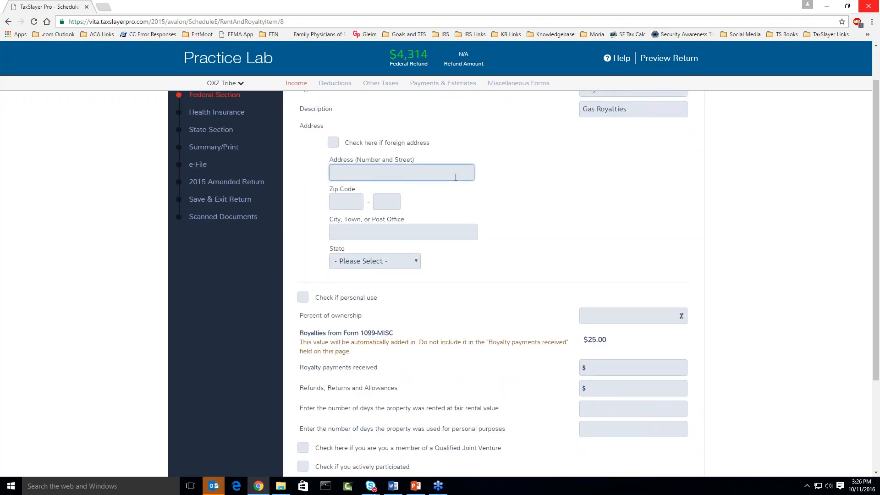
text(123)
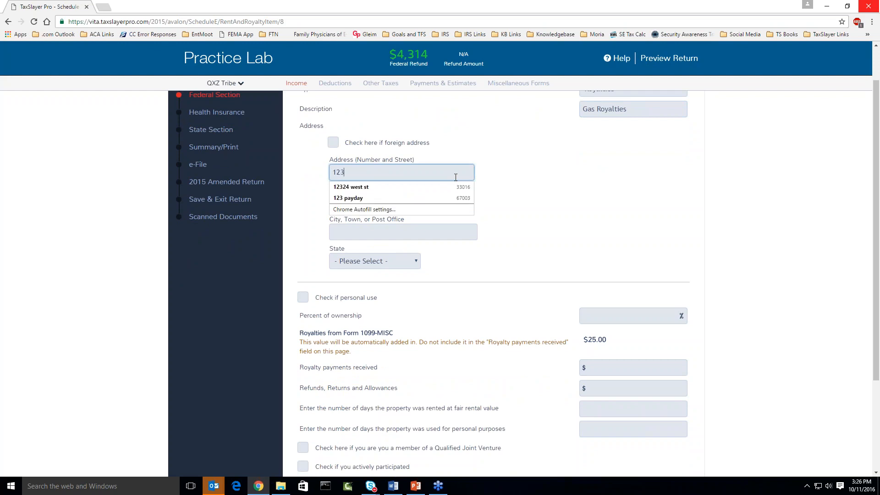
text( Gas Drive)
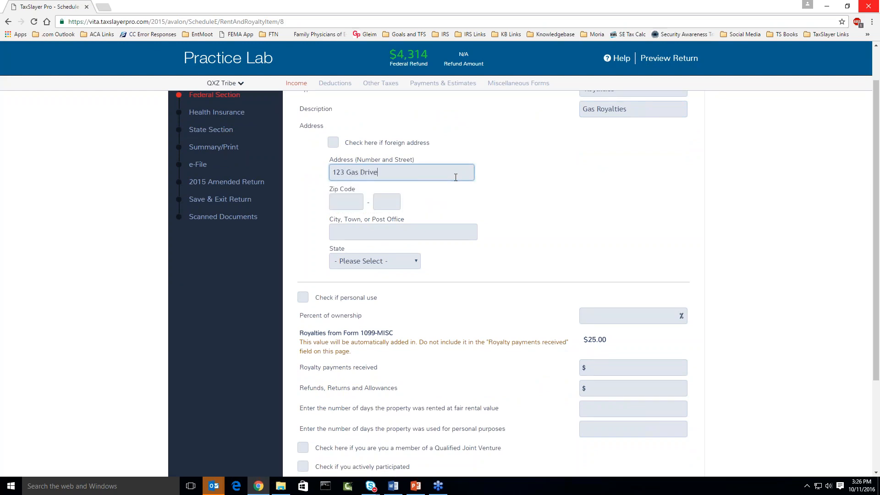
key(Tab)
text(30907)
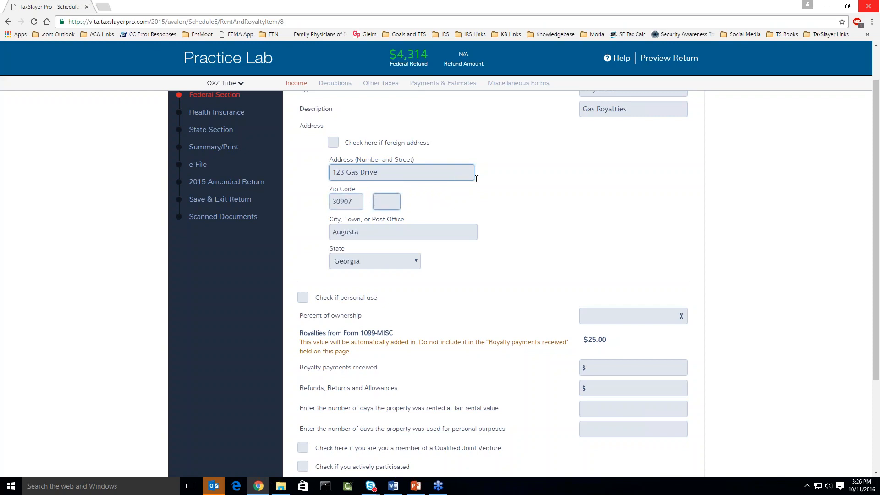
Set percent of ownership to 100 and leave royalty payments received blank.
scroll(579, 169, down, 3)
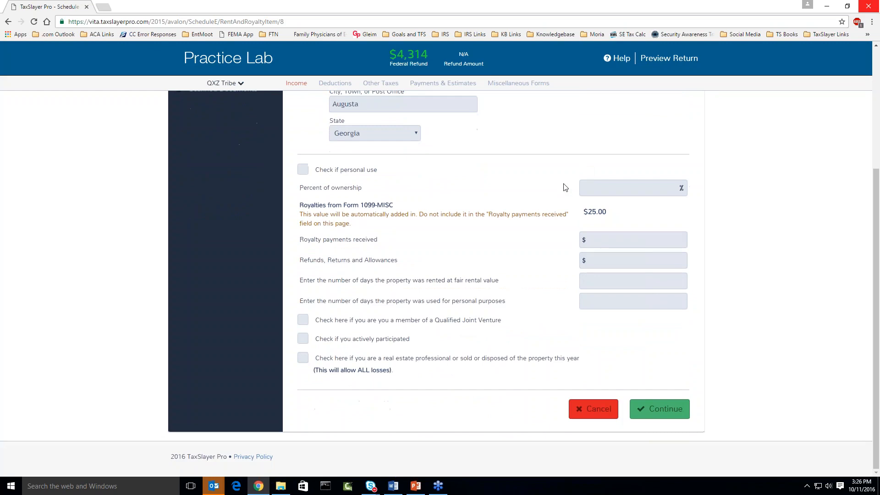
click(596, 191)
text(100)
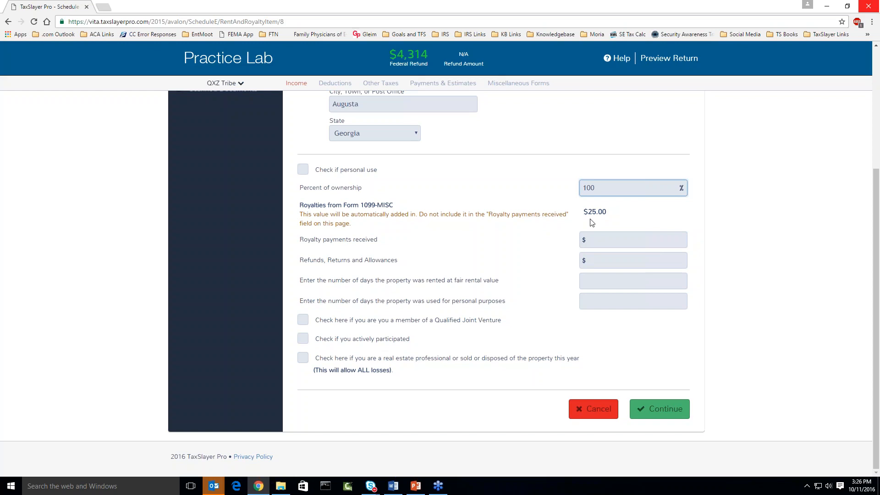
click(603, 242)
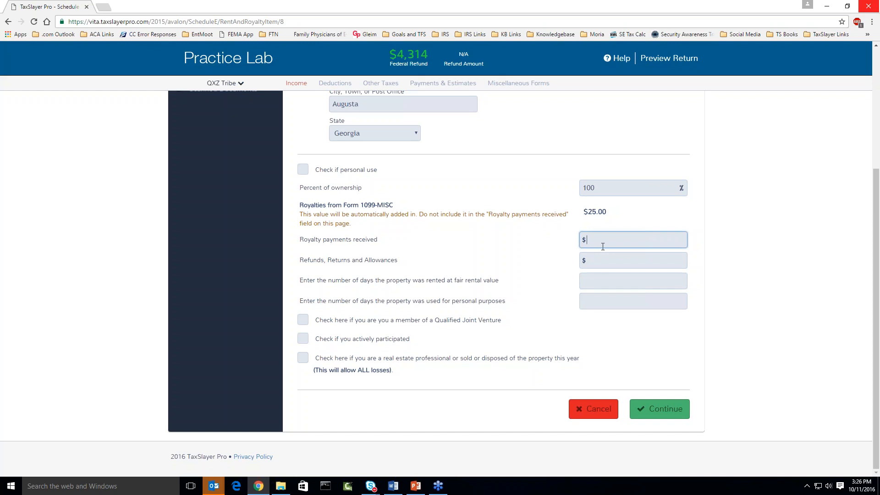
text(15)
key(BackSpace)
key(BackSpace)
Save the Gas Royalties property, verify Form 1040 line 17 shows 25, and return to Schedule E.
click(646, 408)
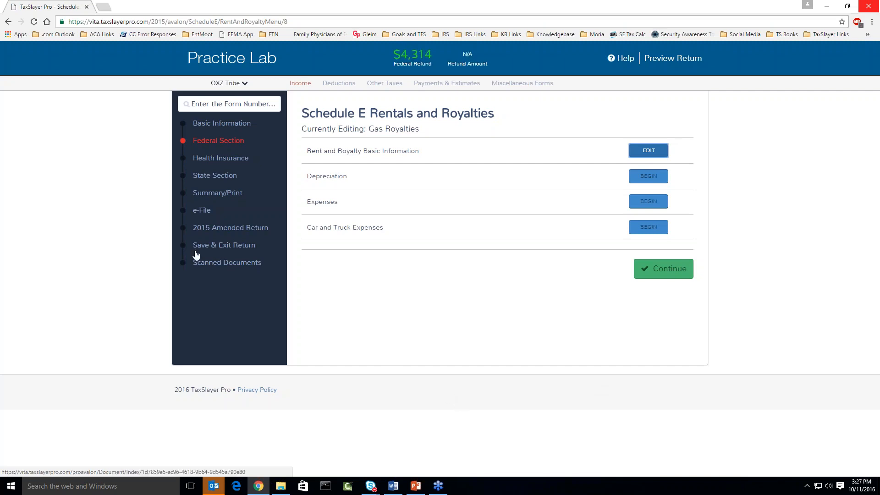
click(212, 196)
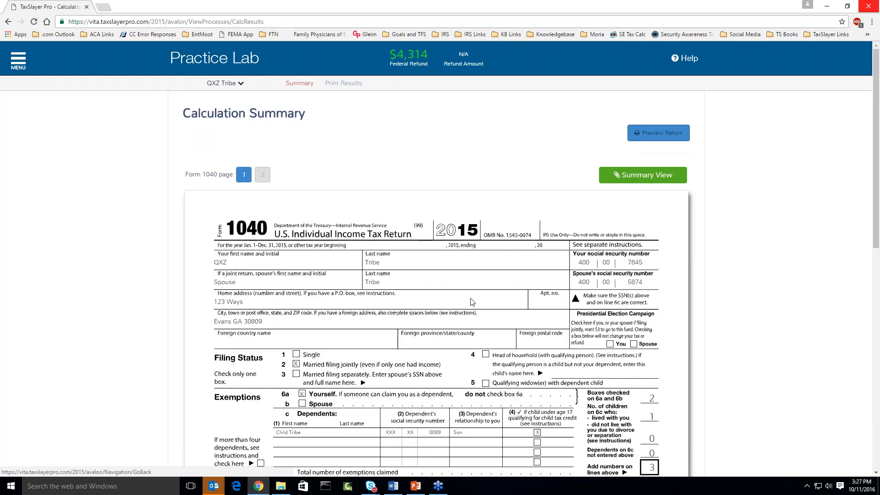
scroll(472, 301, down, 3)
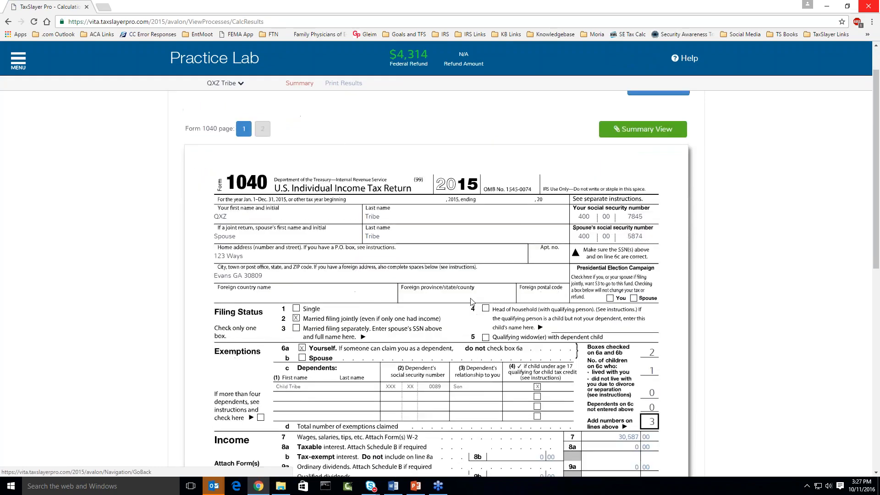
scroll(472, 301, down, 3)
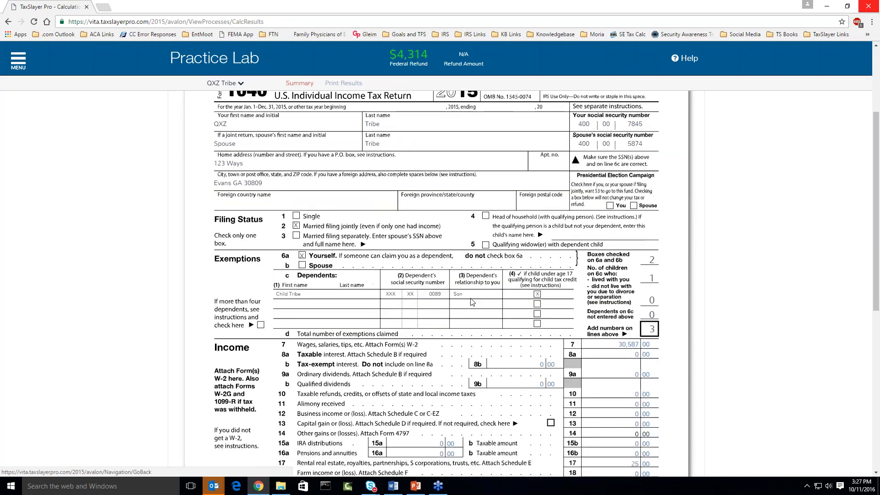
scroll(472, 303, down, 1)
key(ctrl+plus)
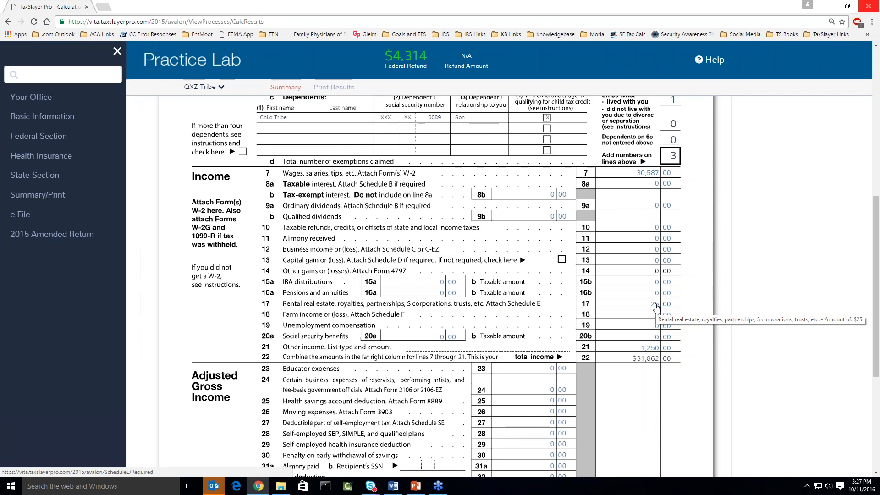
click(654, 304)
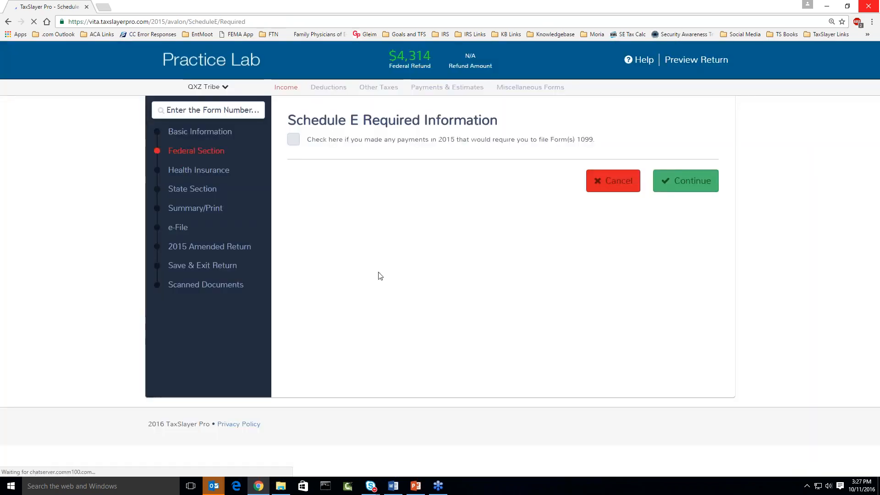
click(660, 188)
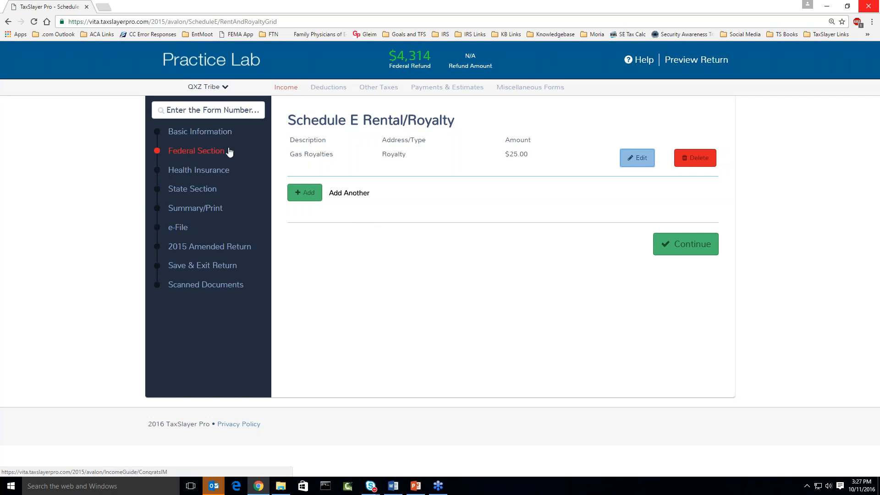
Go to the Federal Section, choose Enter Myself, and review the listed income entries.
click(196, 151)
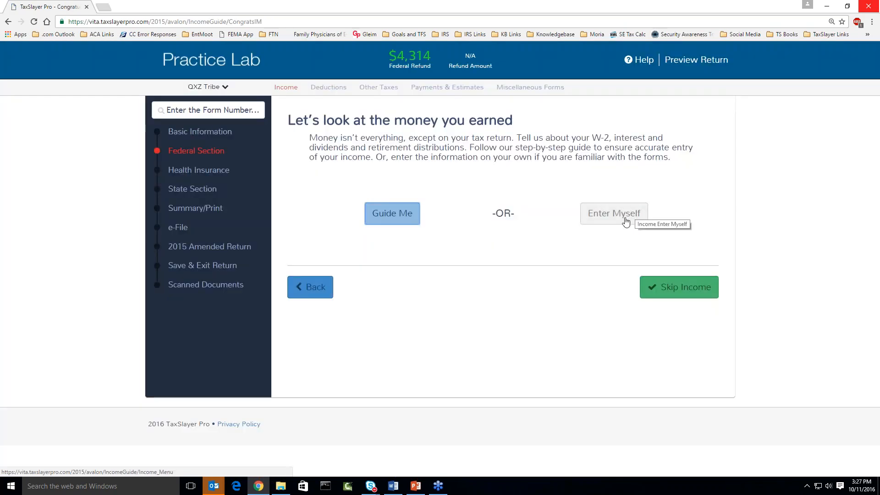
click(626, 222)
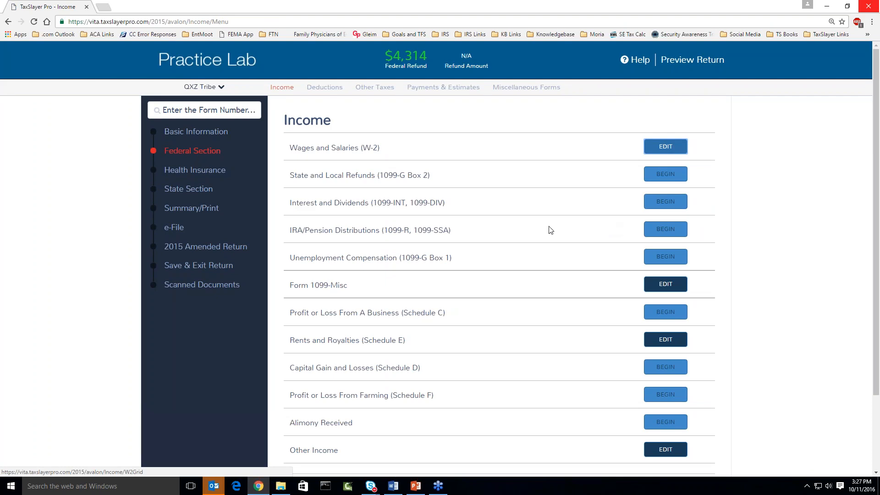
scroll(542, 230, down, 1)
drag(293, 239, 348, 241)
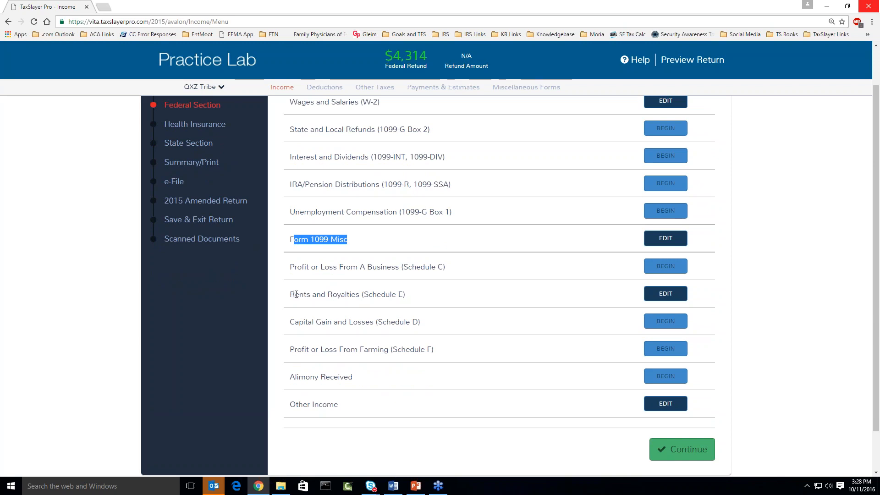
scroll(301, 292, up, 1)
scroll(302, 292, down, 1)
drag(291, 294, 415, 301)
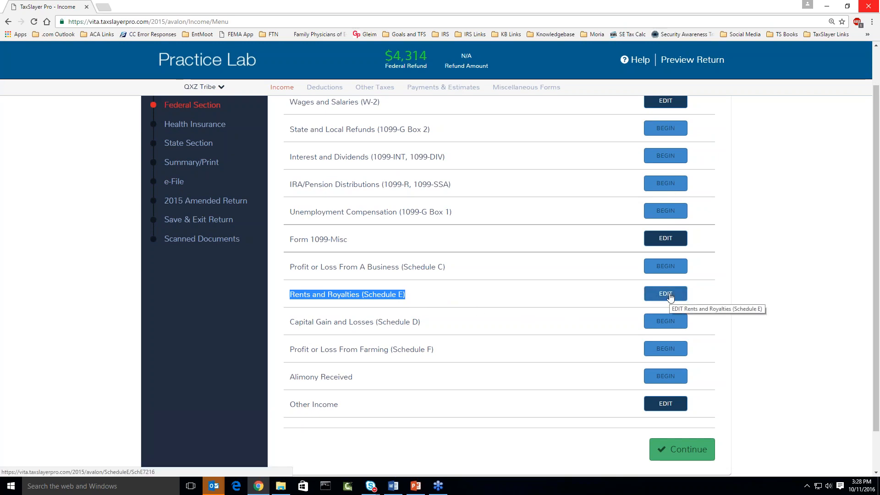
Begin a second Royalties property under Rents and Royalties, then cancel it.
click(669, 296)
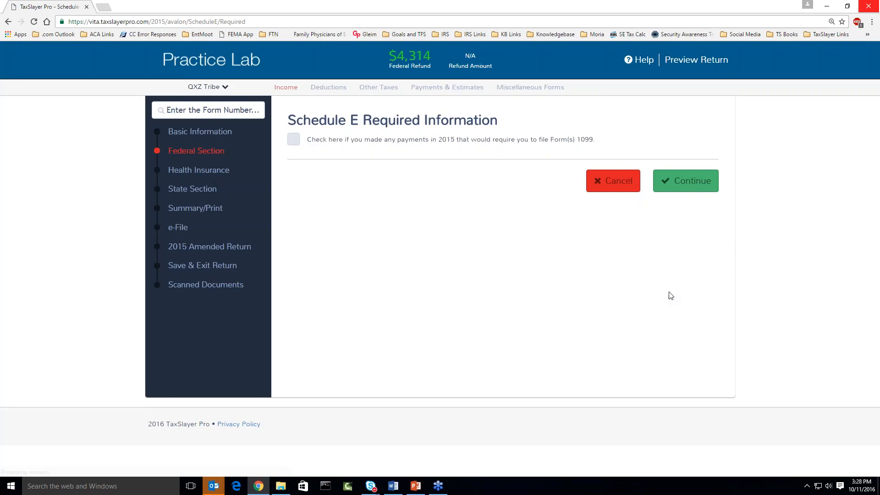
click(696, 192)
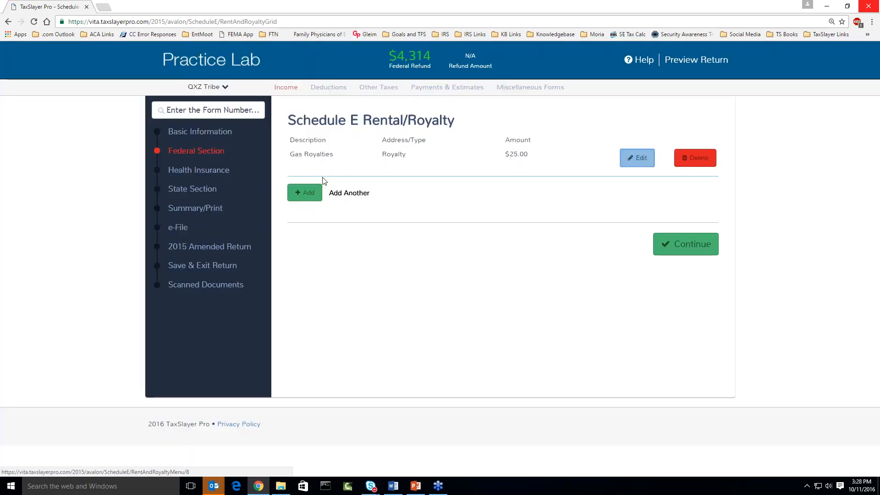
click(305, 192)
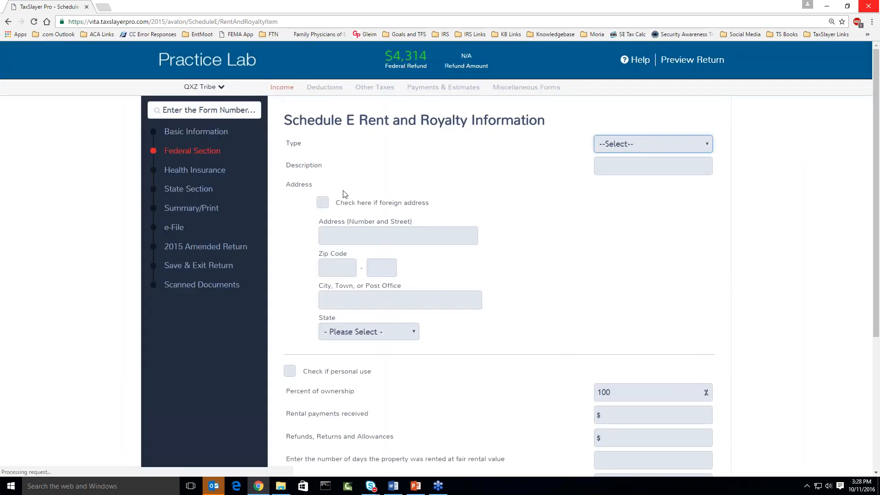
click(606, 142)
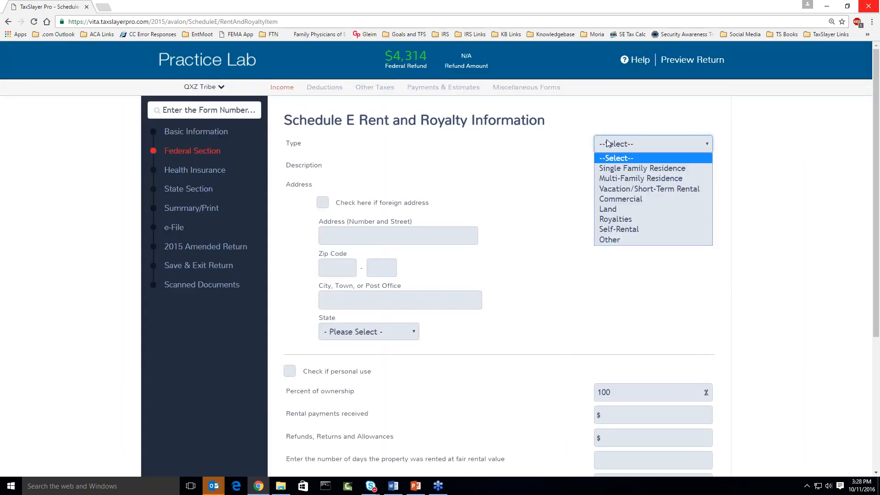
click(613, 219)
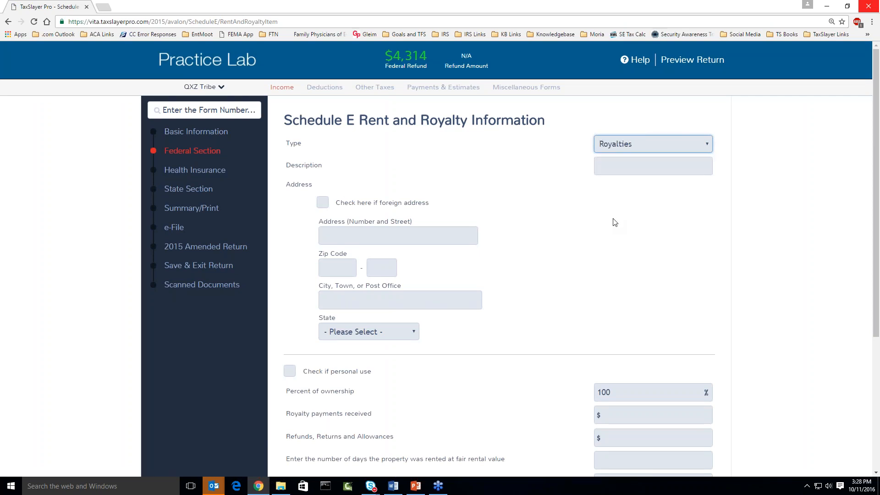
scroll(582, 230, down, 3)
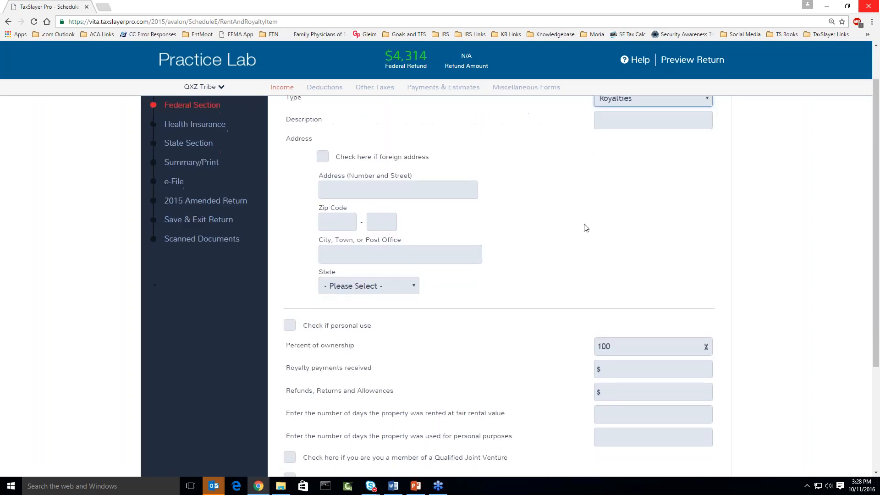
scroll(576, 230, down, 1)
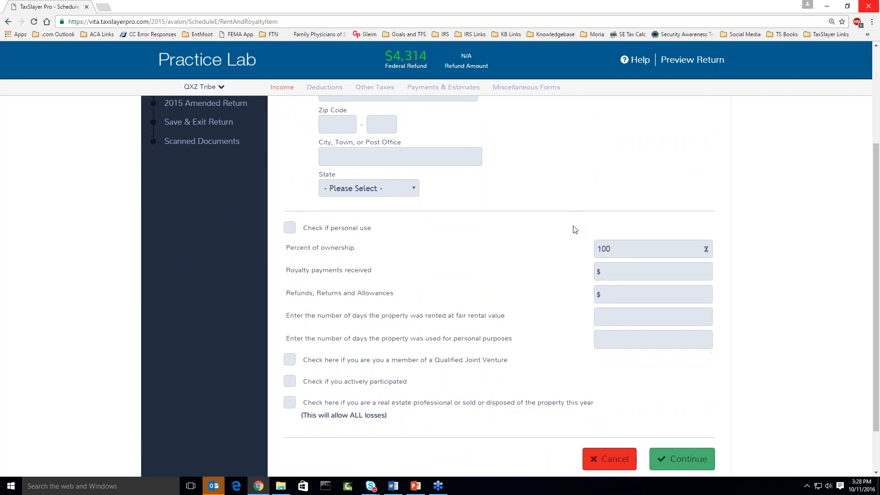
scroll(573, 237, down, 1)
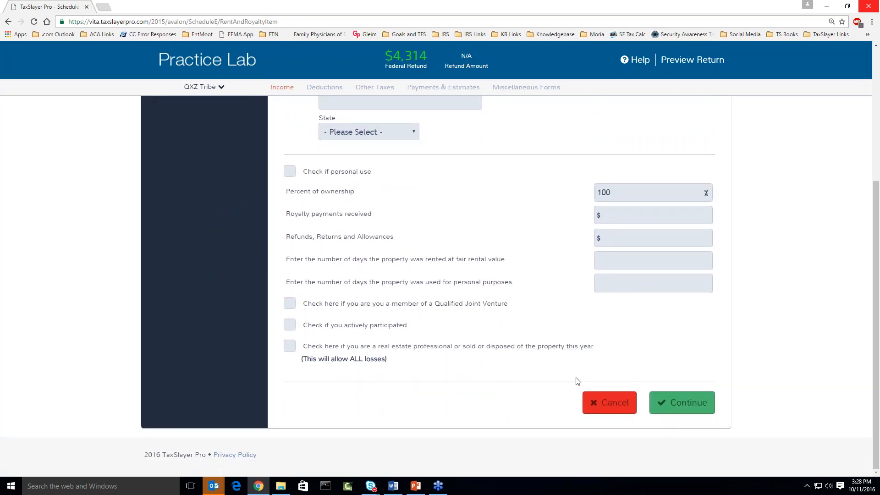
click(617, 410)
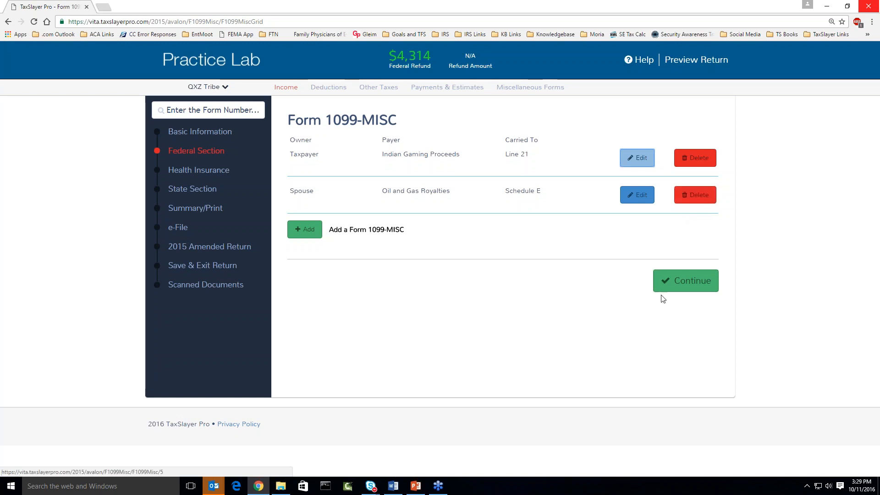
Leave the 1099-MISC list and start a Dividend Income (1099-DIV) item under Interest and Dividends.
click(683, 284)
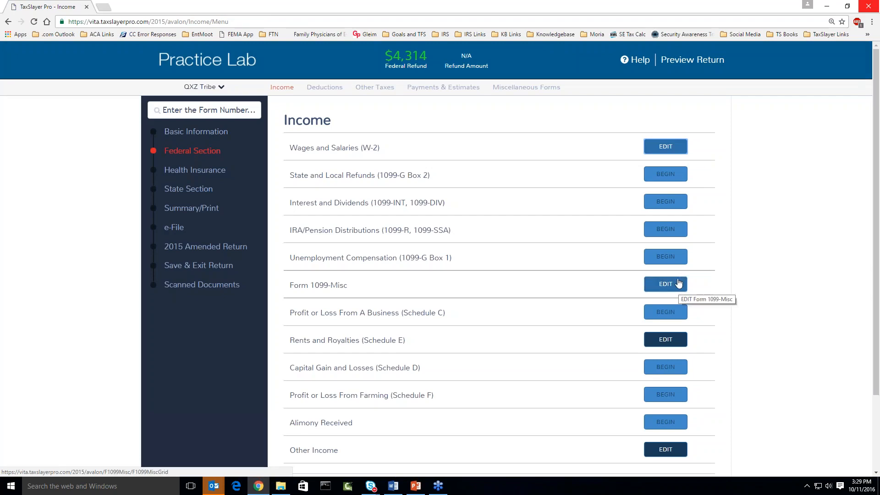
drag(293, 203, 452, 204)
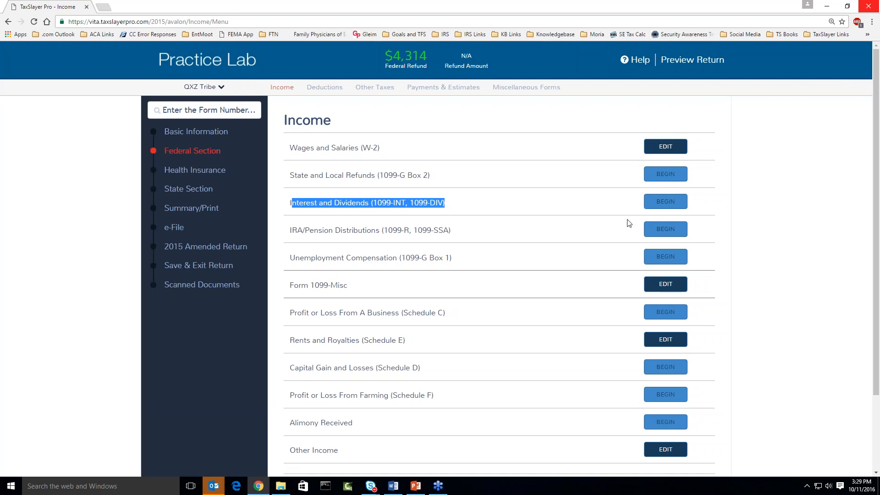
click(665, 206)
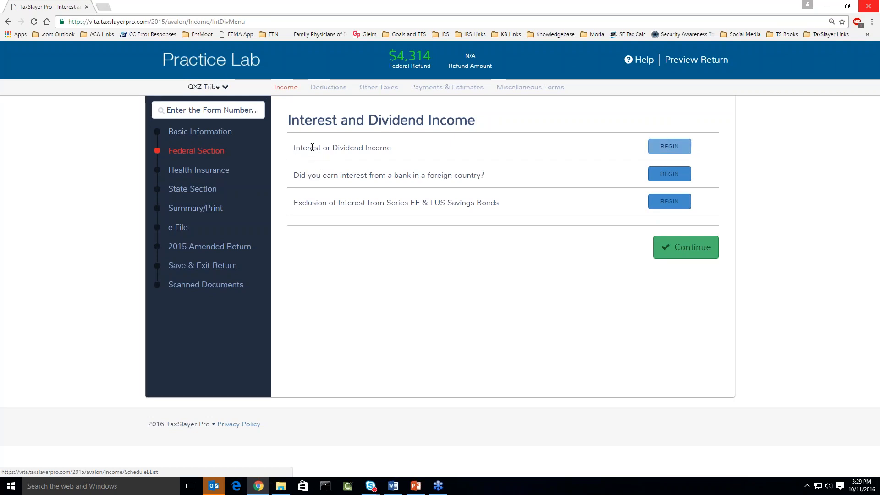
drag(295, 147, 391, 148)
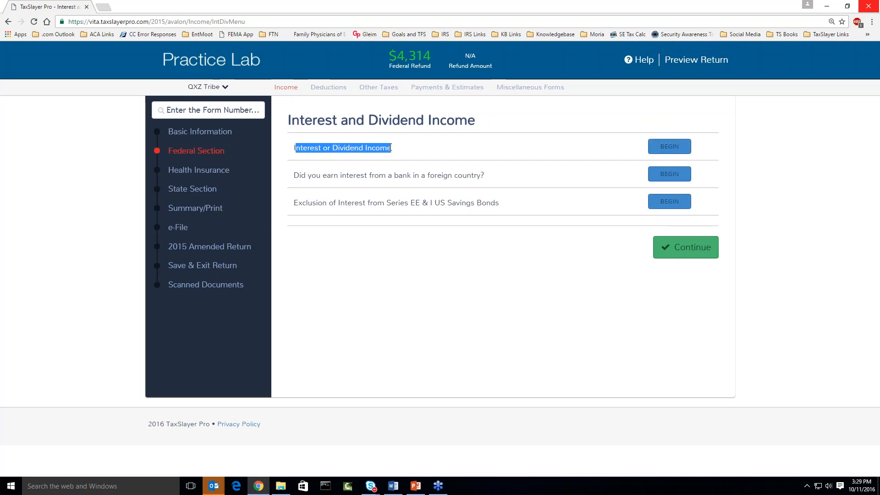
click(661, 150)
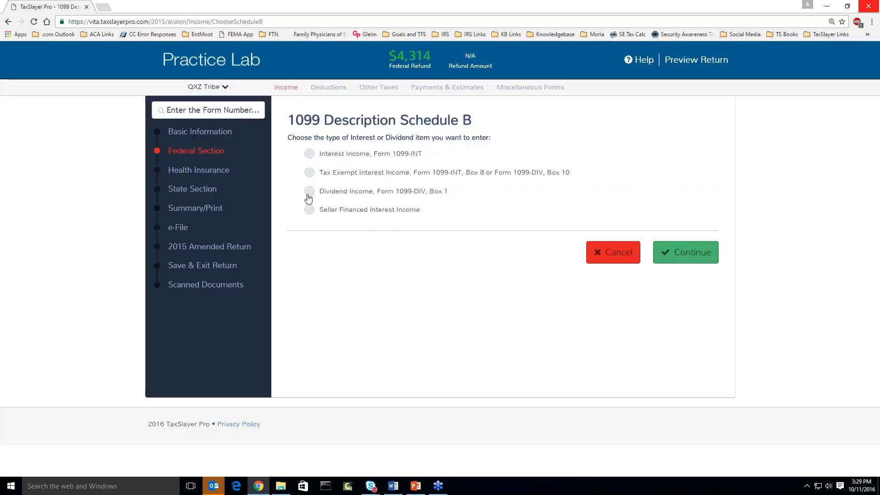
click(308, 196)
click(672, 258)
click(672, 258)
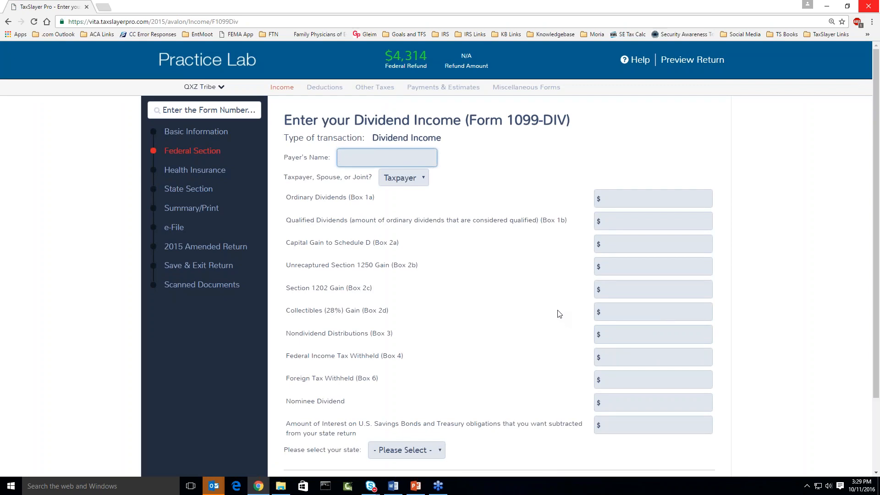
Enter 'Native Corp' as the 1099-DIV payer and assign the form to the spouse.
key(alt+Tab)
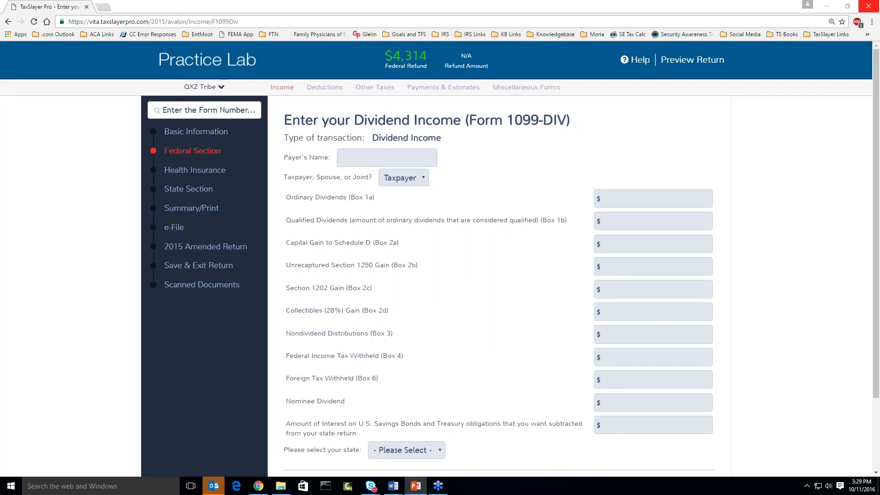
click(360, 157)
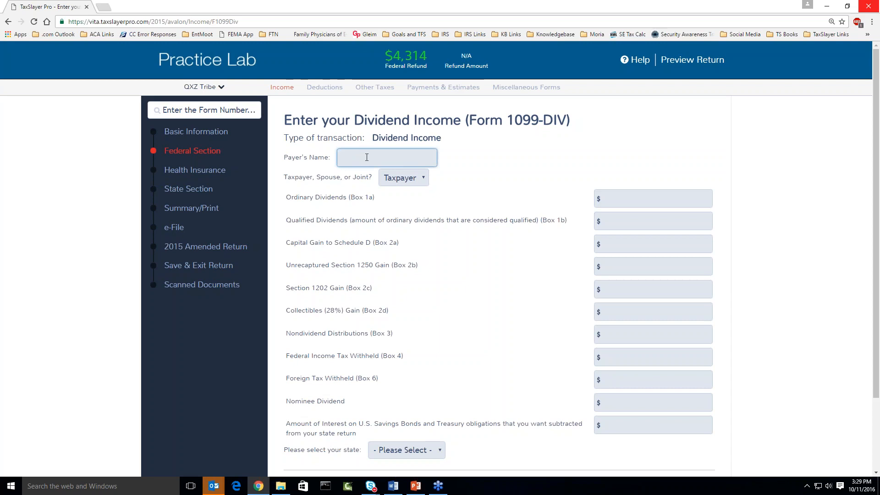
text(Native Corp)
click(410, 177)
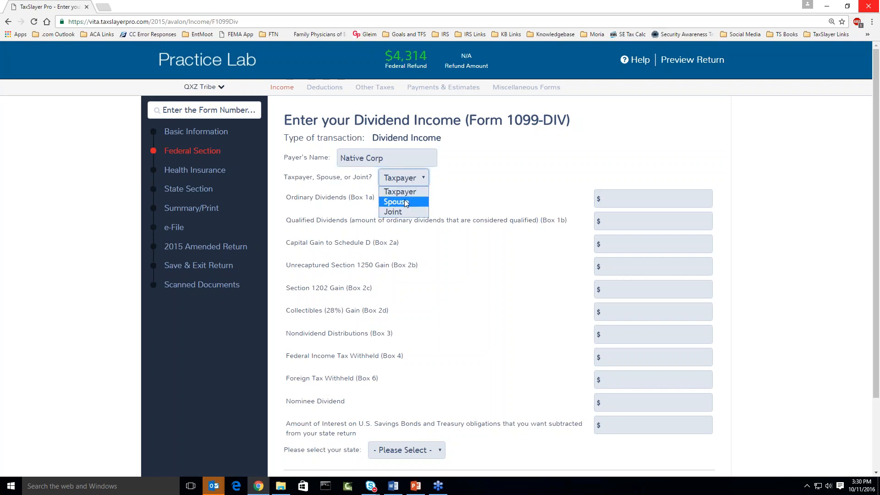
click(405, 201)
Enter $1,200 ordinary dividends, $1,200 qualified dividends and $500 nondividend distributions.
click(617, 203)
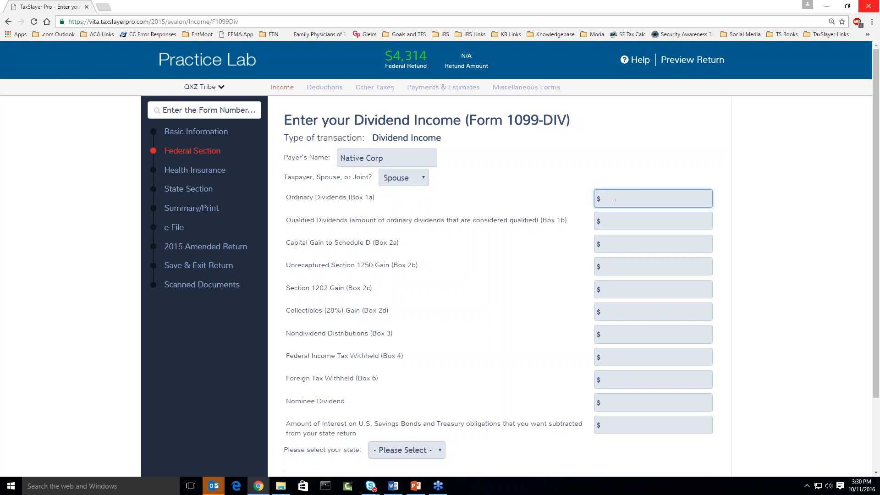
key(alt+Tab)
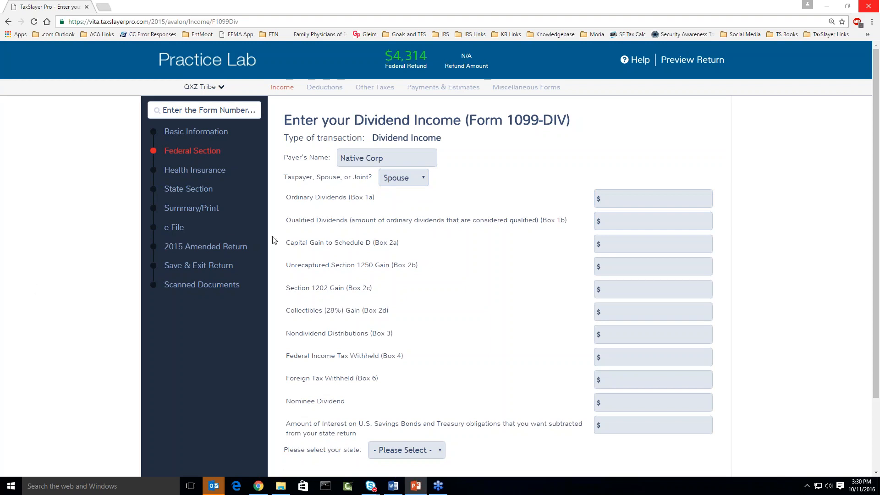
click(623, 201)
text(1200)
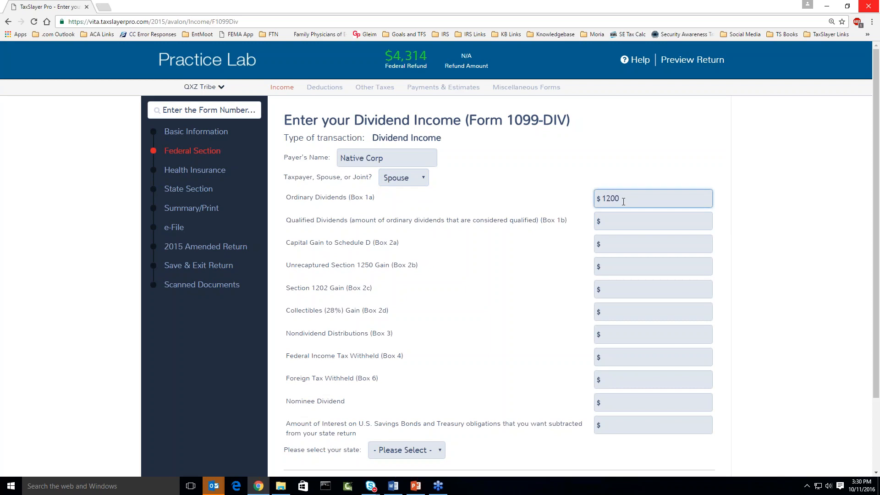
key(Tab)
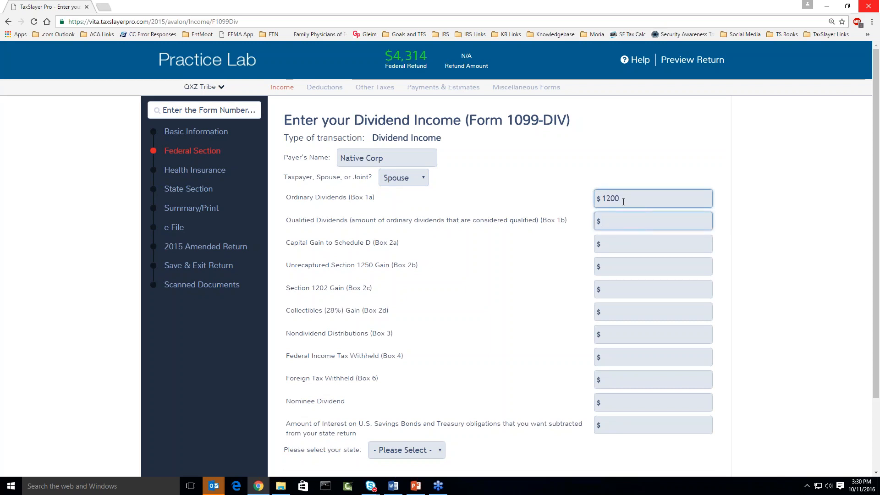
text(1200)
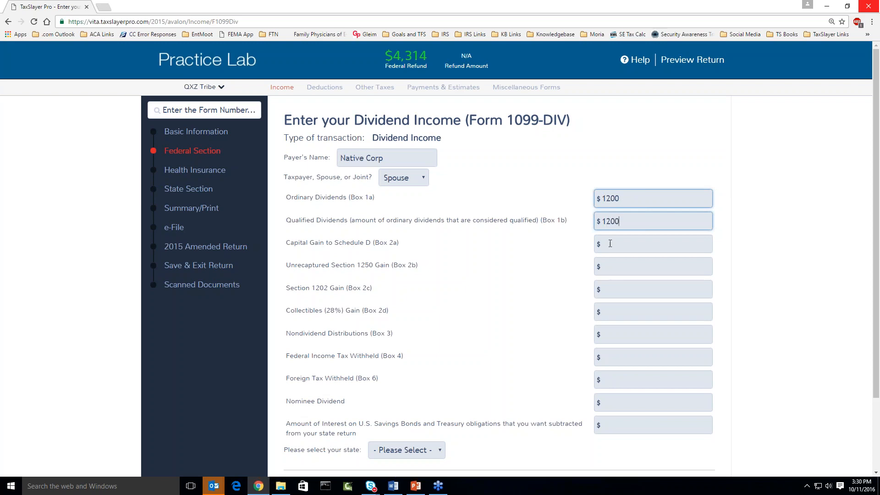
click(615, 333)
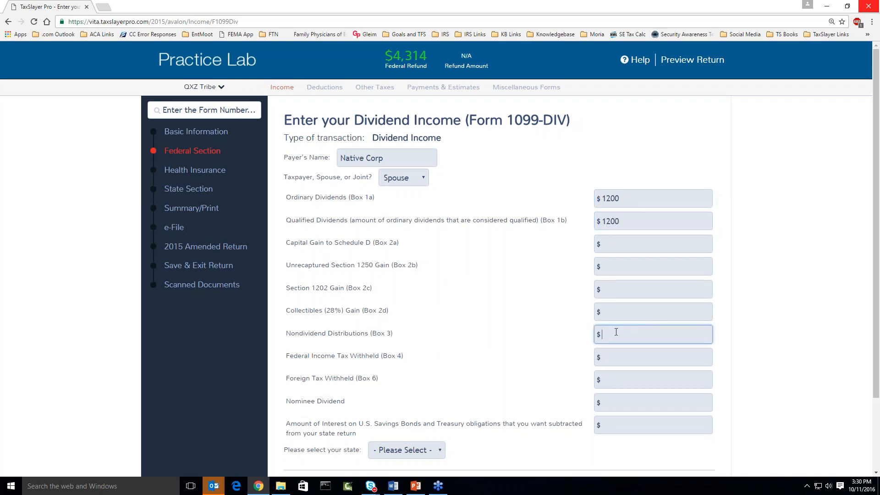
text(500)
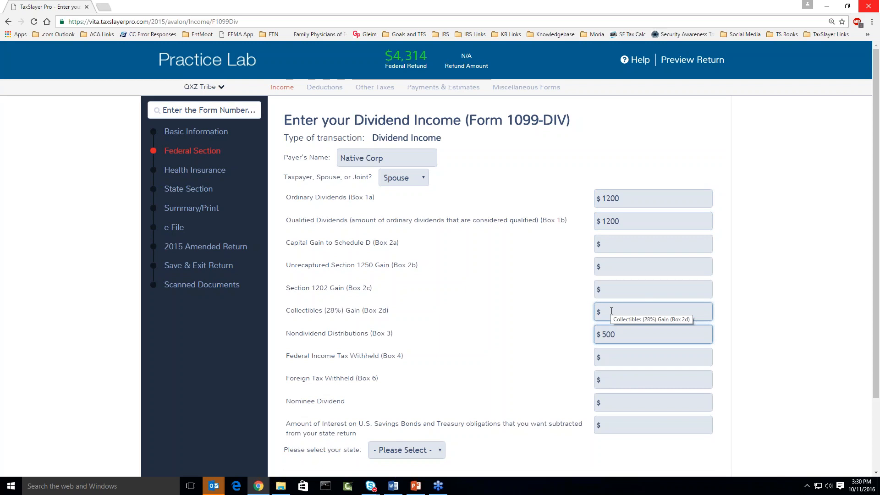
Clear stray zeros from the Section 1202, collectibles and federal withholding fields, then save the 1099-DIV.
scroll(611, 310, down, 1)
click(610, 197)
click(613, 219)
click(608, 240)
text(00)
key(Tab)
key(Tab)
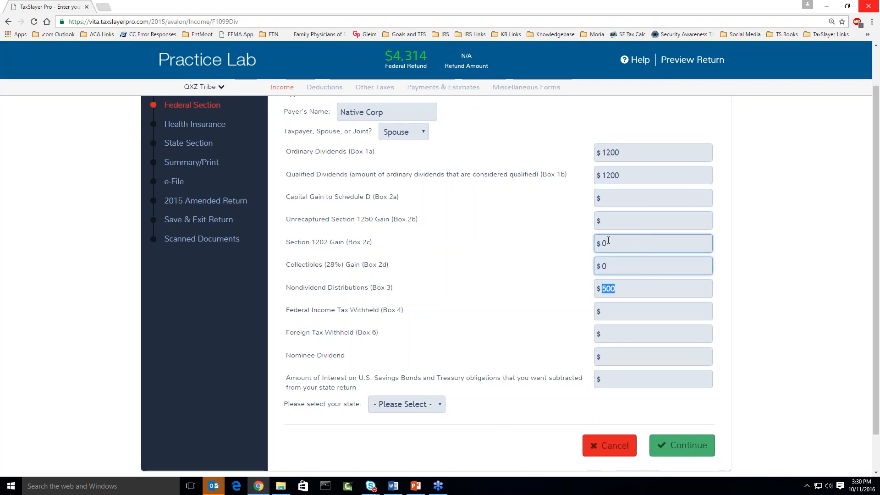
text(0)
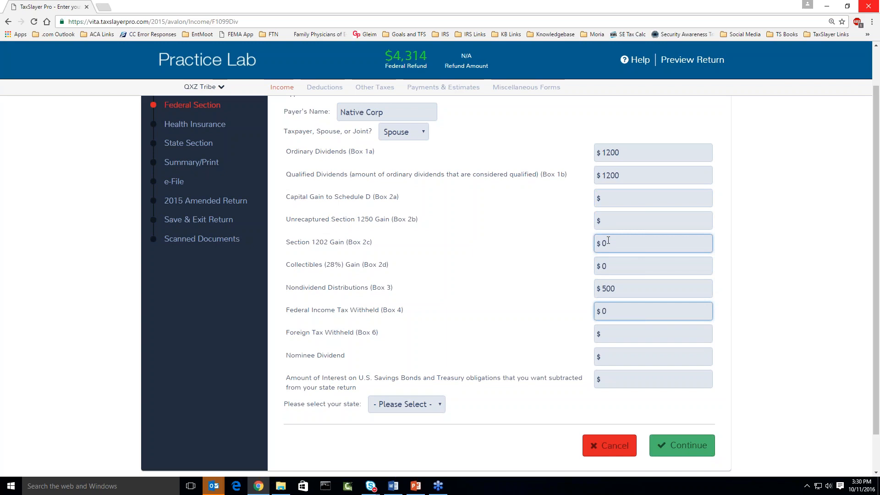
double_click(617, 313)
key(BackSpace)
double_click(615, 266)
key(BackSpace)
double_click(613, 241)
key(BackSpace)
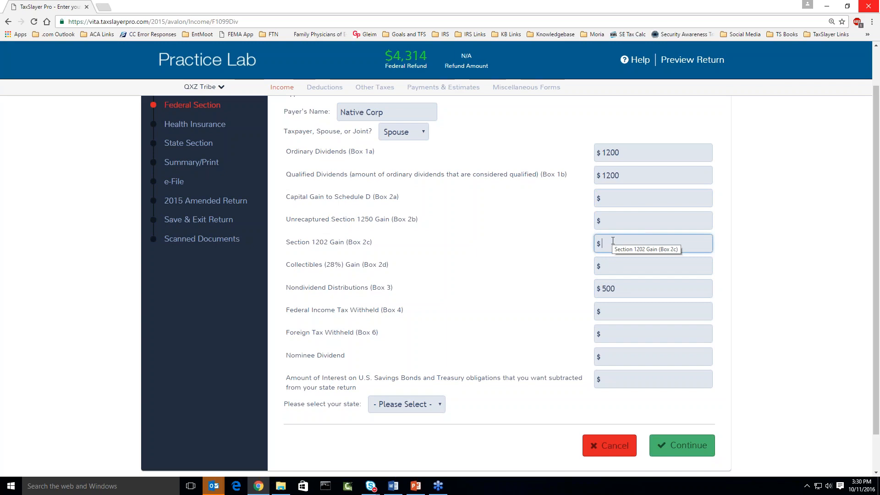
click(653, 445)
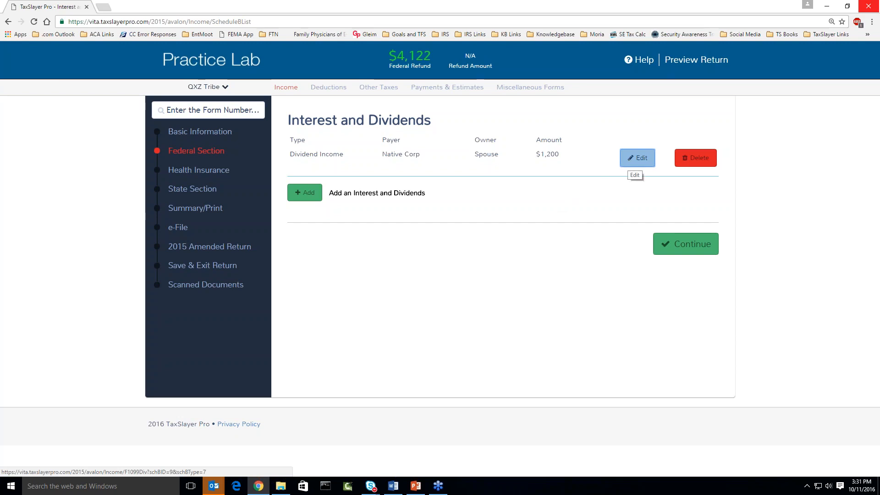
Change the Native Corp 1099-DIV qualified dividends to 1500 and save.
click(637, 158)
double_click(626, 222)
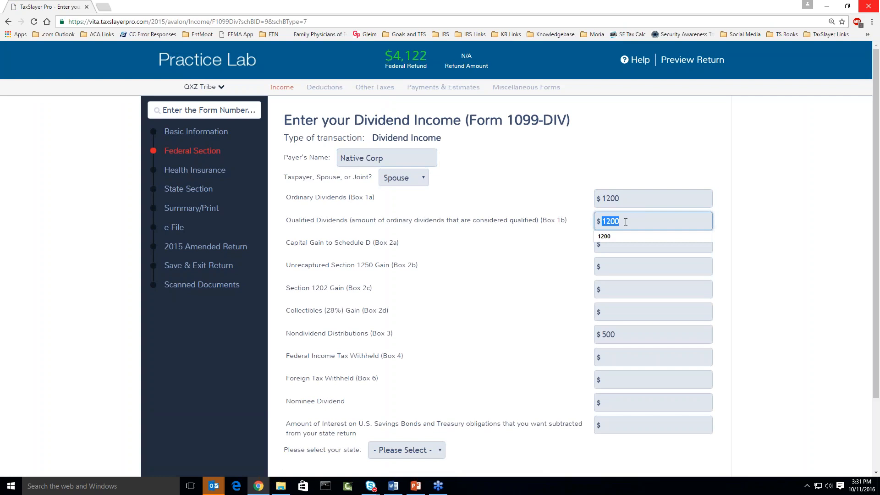
text(1500)
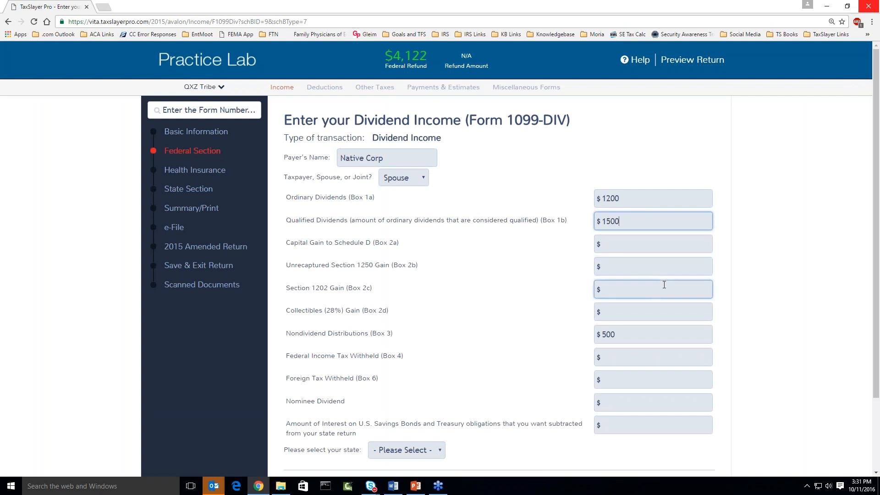
scroll(699, 344, down, 2)
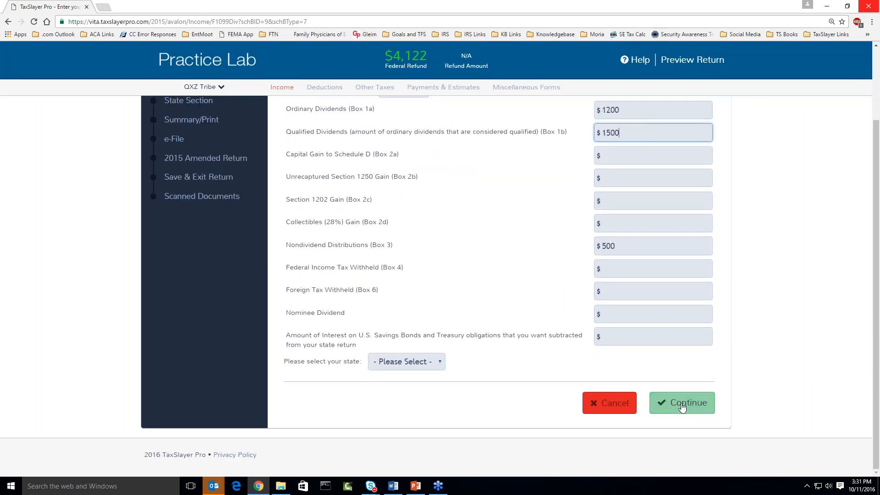
click(634, 156)
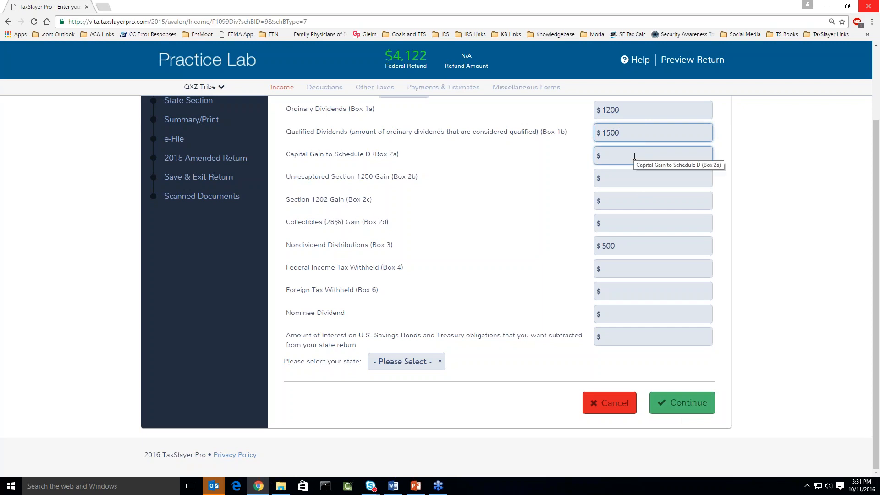
click(681, 403)
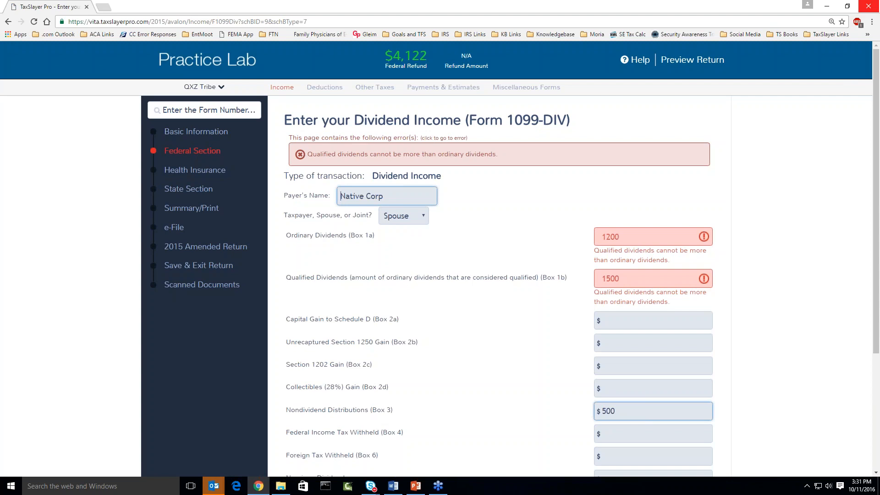
Fix the rejected qualified dividends to $900, save the form, and open the return summary.
click(642, 279)
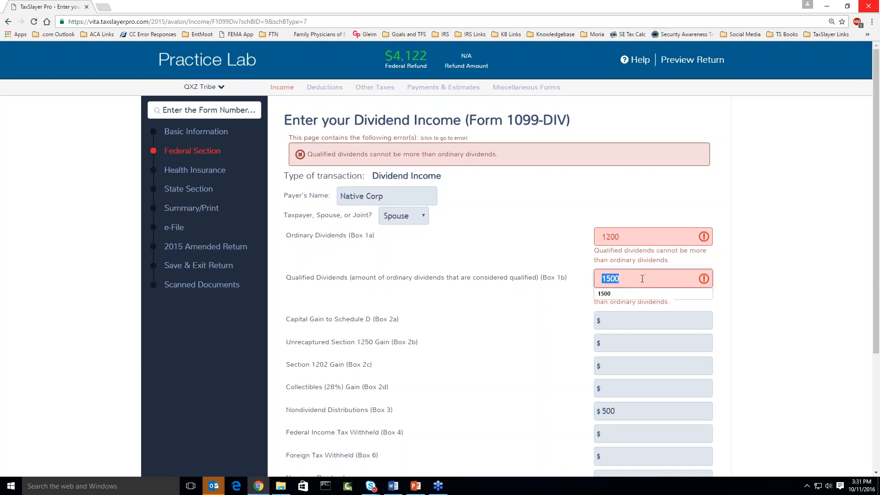
text(900)
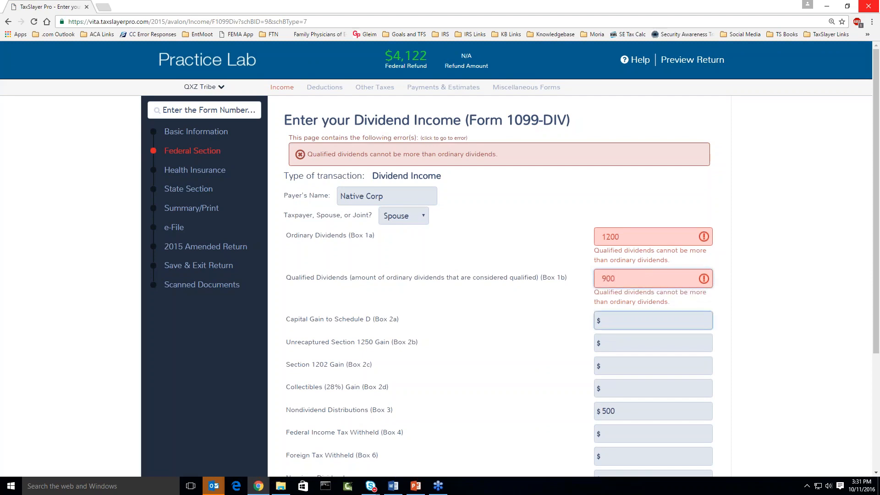
scroll(642, 278, down, 3)
click(681, 410)
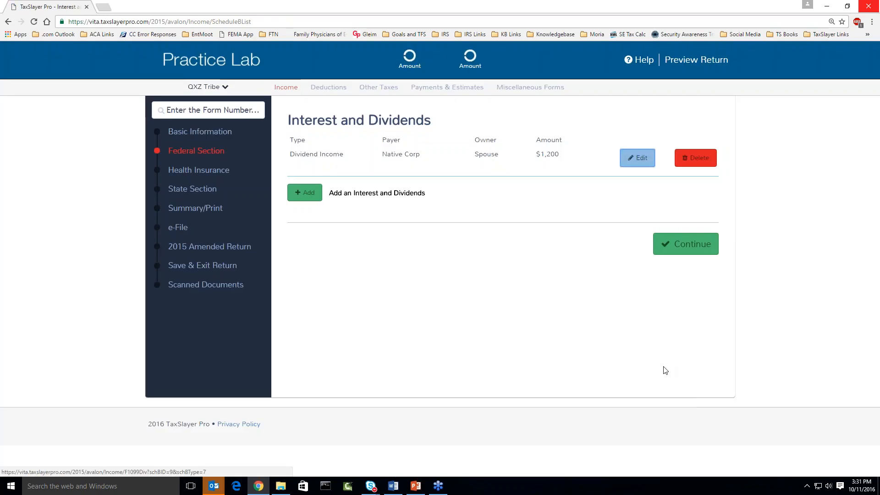
click(197, 210)
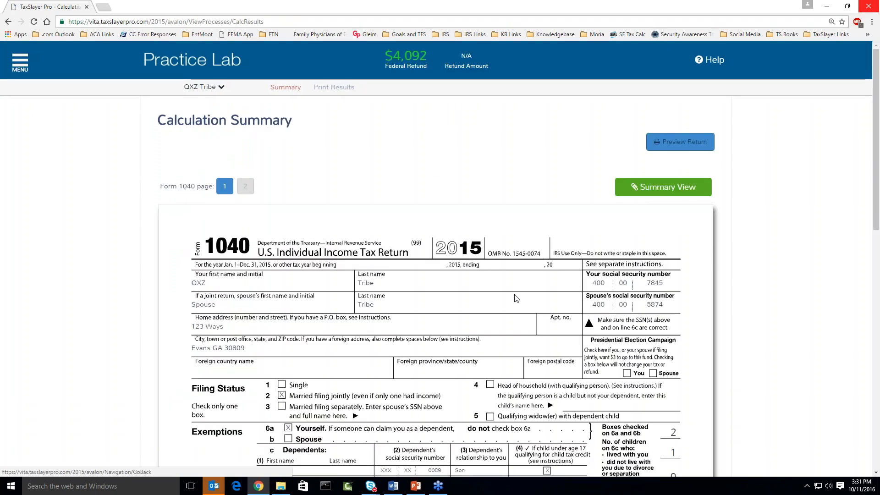
Follow the $1,200 on Form 1040 line 9a to the Interest and Dividend Income page.
scroll(515, 298, down, 2)
scroll(515, 298, down, 4)
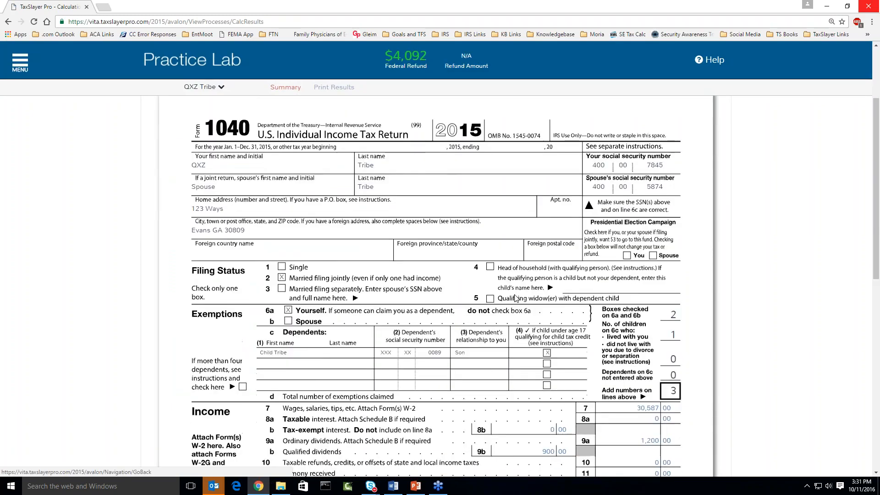
scroll(515, 298, down, 1)
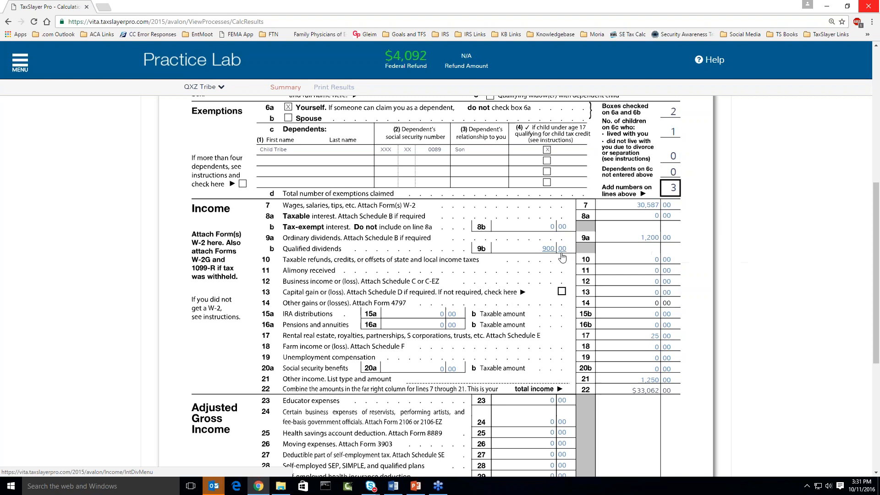
click(656, 242)
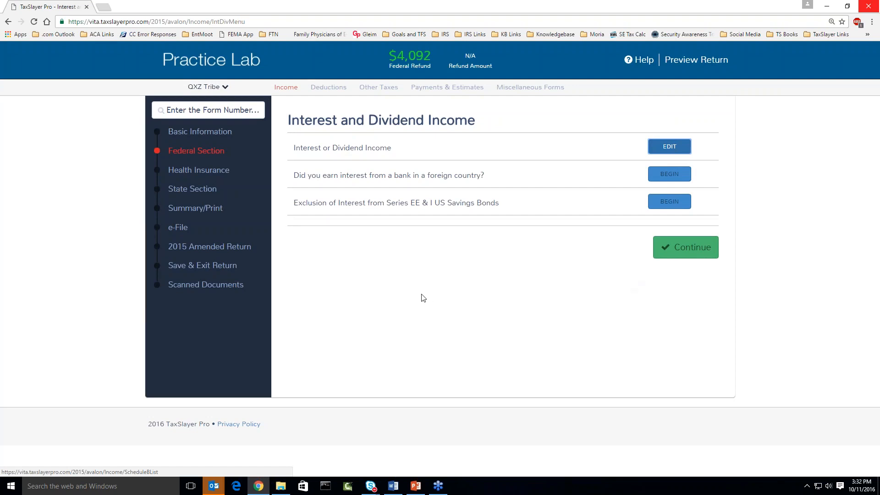
click(441, 87)
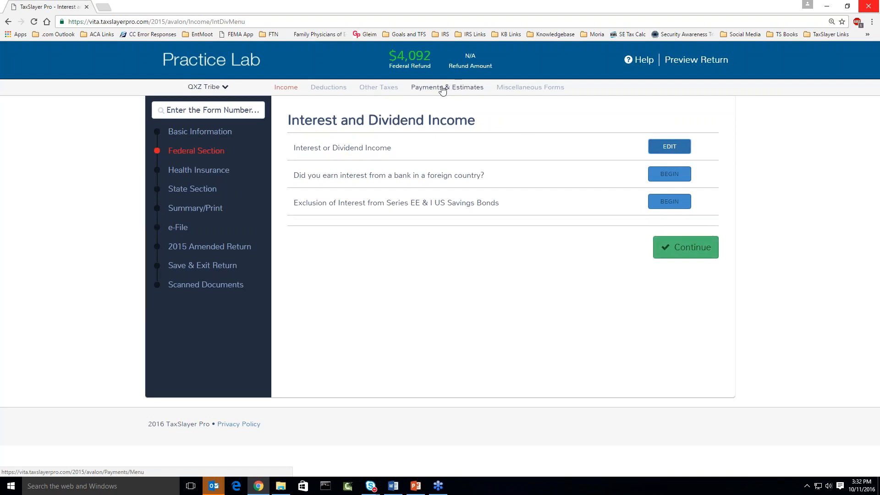
click(203, 112)
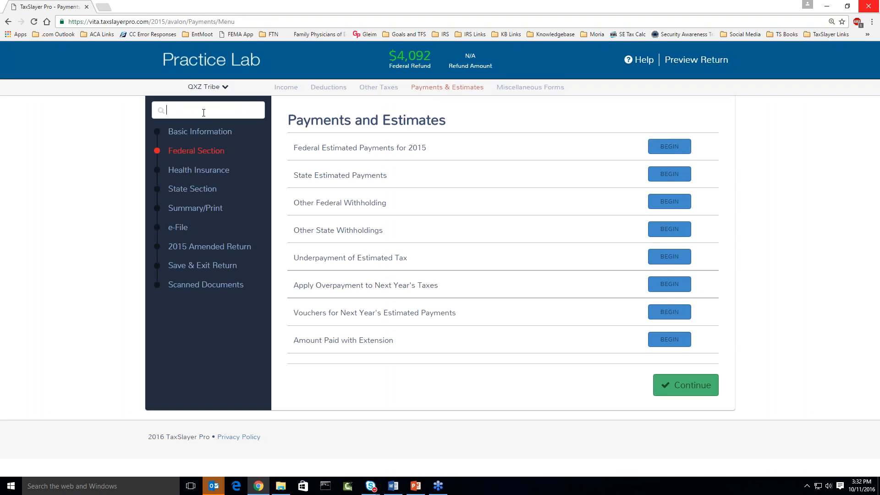
text(1099-div)
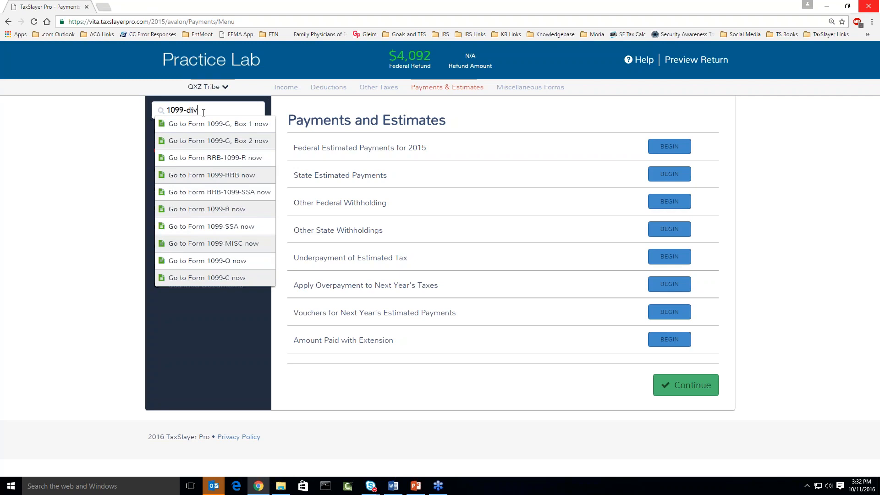
key(BackSpace)
key(BackSpace)
key(BackSpace)
key(BackSpace)
text(di)
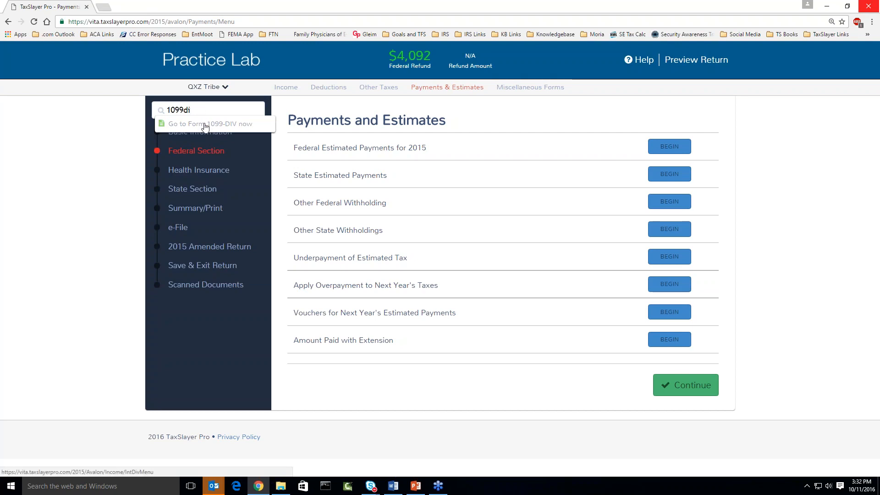
click(205, 124)
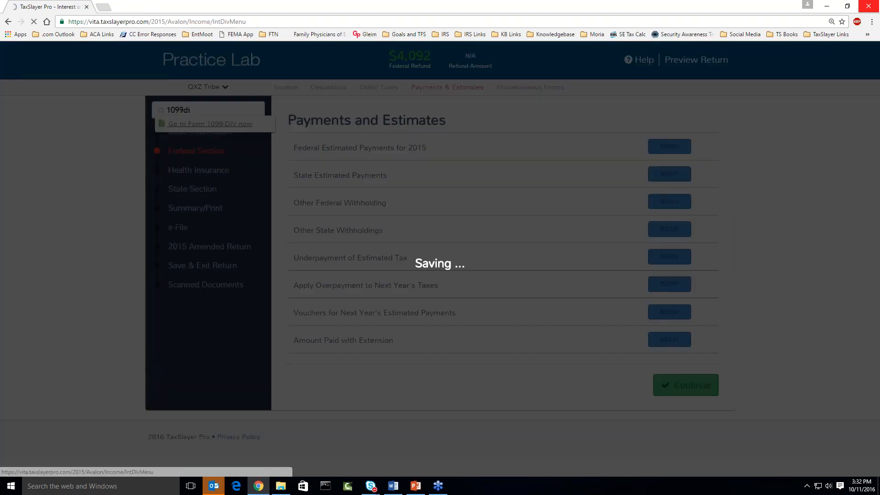
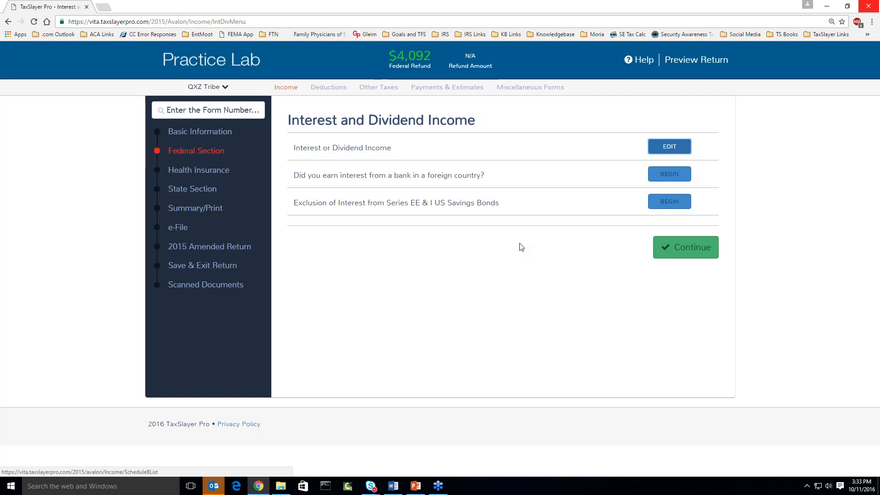
Look up Form 1098-T through the form search, then return to the Federal Section start page.
click(161, 154)
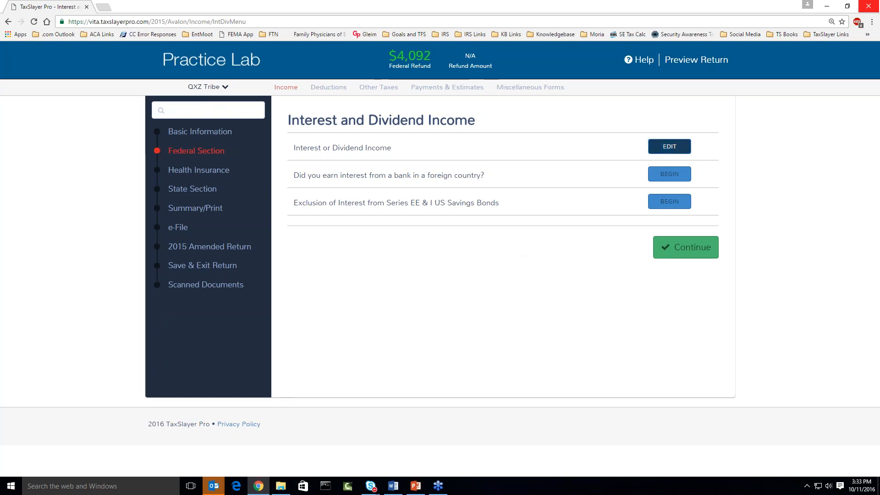
text(1098)
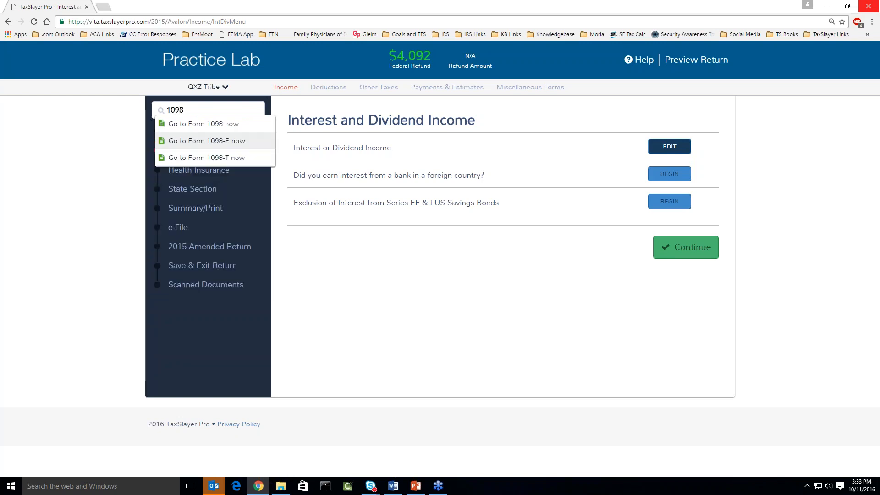
click(201, 159)
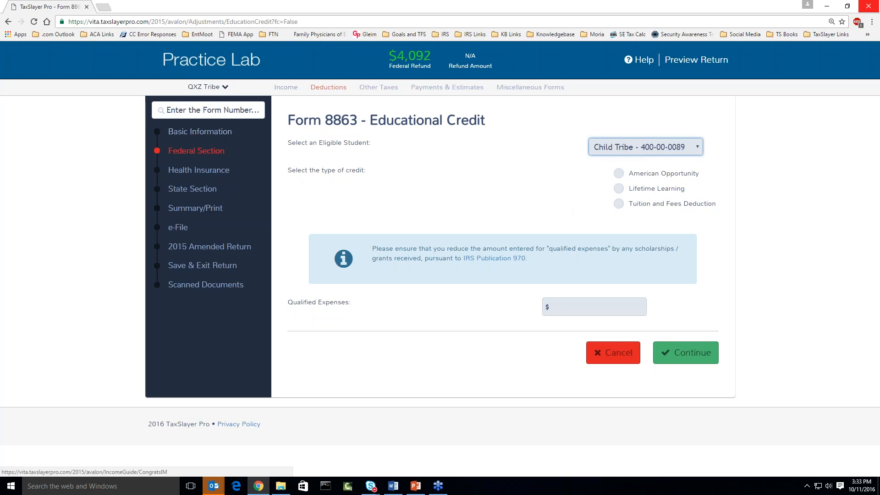
click(196, 151)
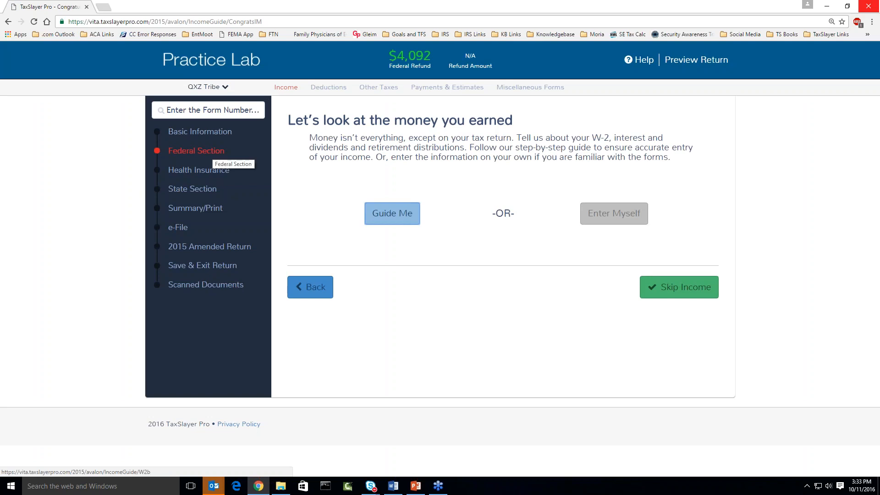
Open Education Credits (Form 1098-T) from the Credits Menu, entering deductions manually.
click(322, 89)
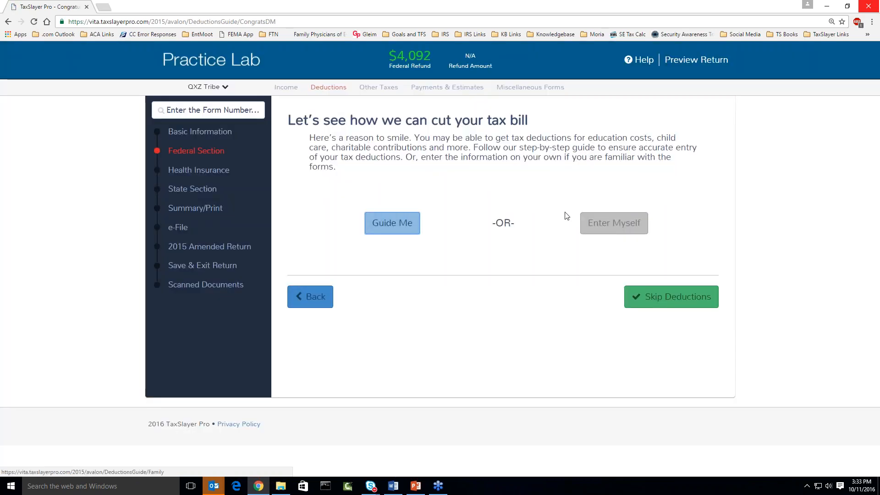
click(591, 223)
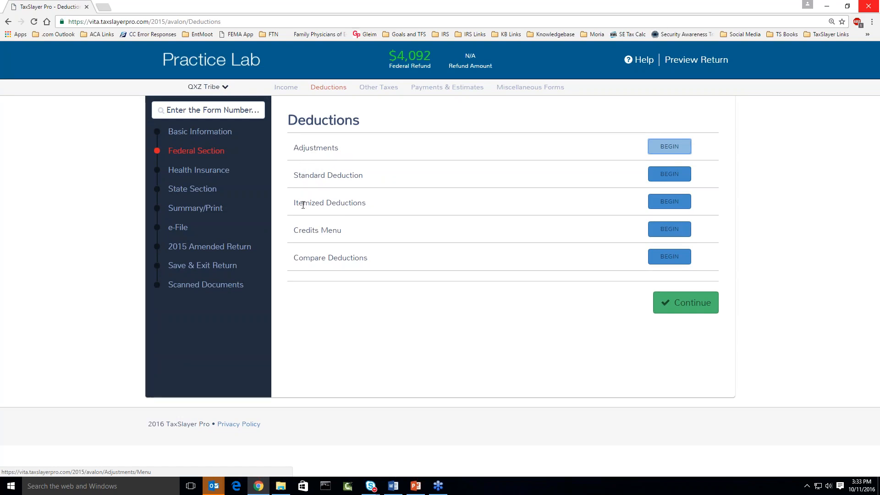
click(666, 234)
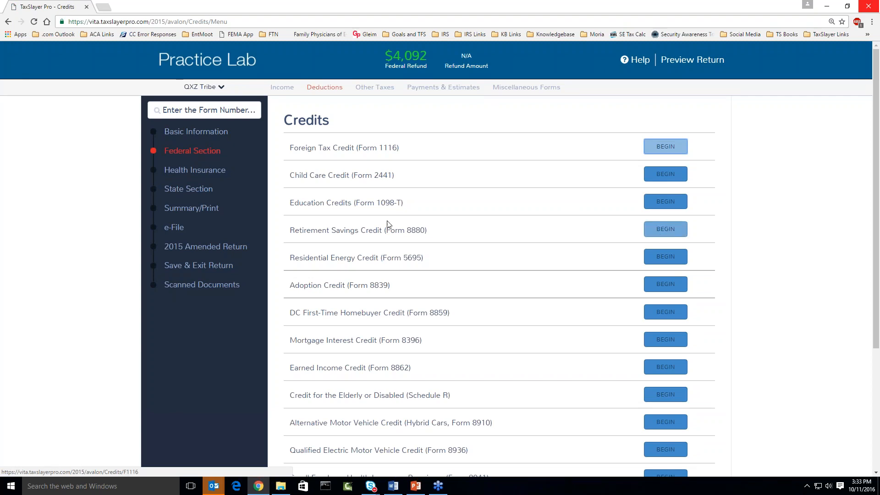
drag(291, 205, 394, 204)
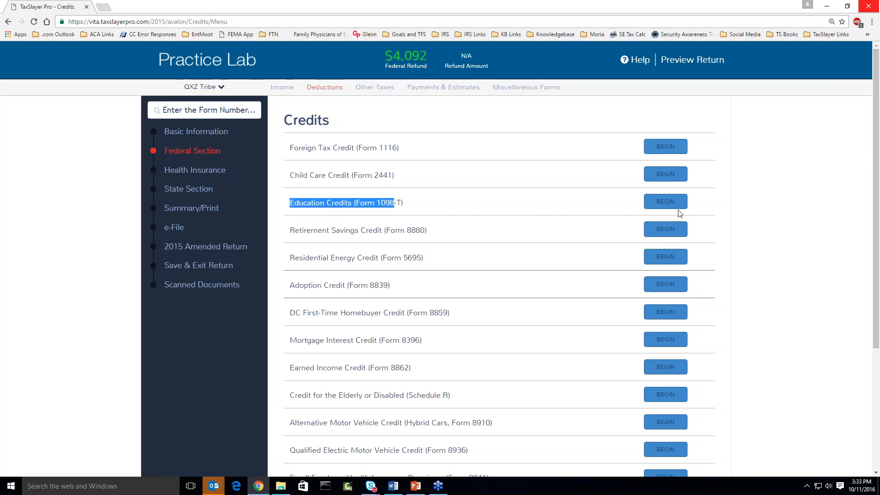
click(665, 201)
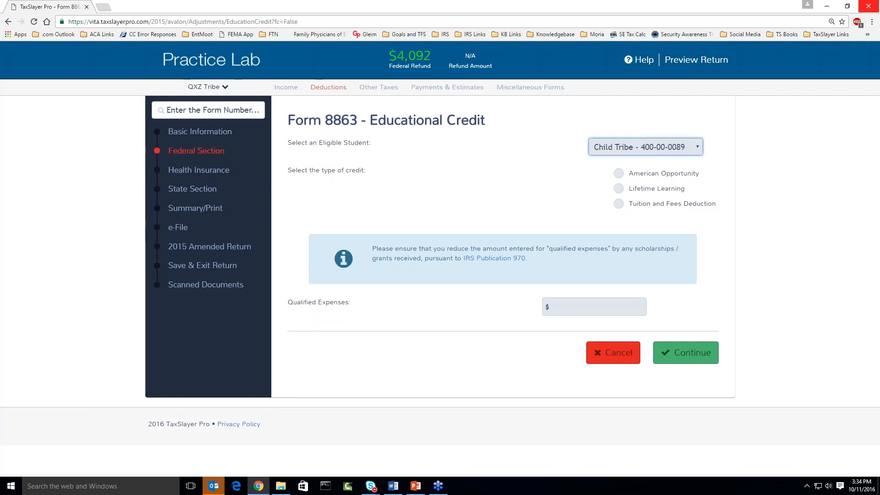
Keep the child as the eligible student and choose the American Opportunity credit on Form 8863.
key(alt+Tab)
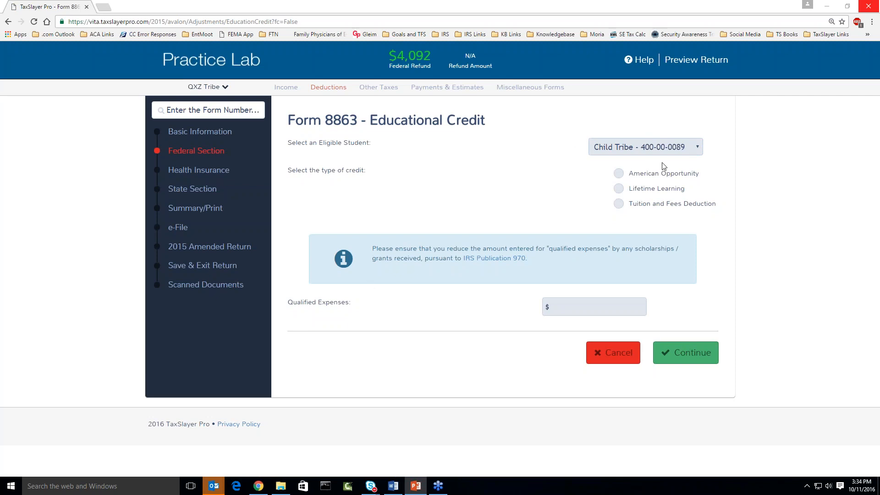
click(700, 148)
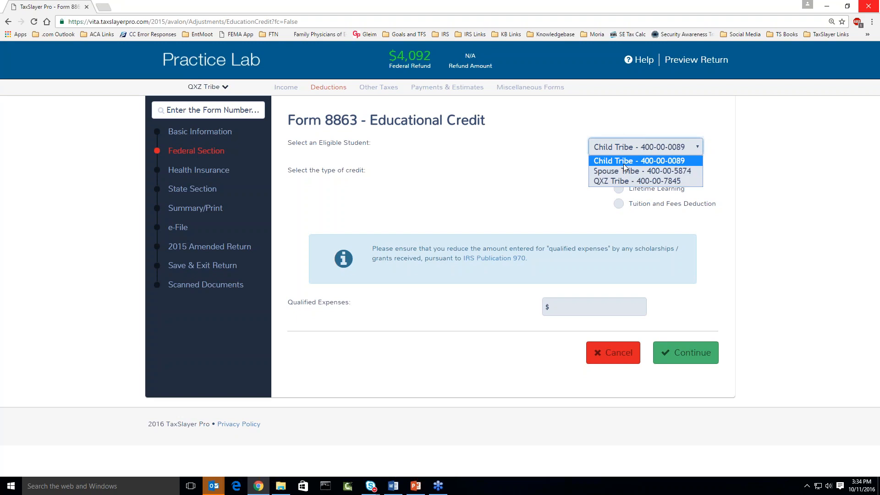
click(623, 164)
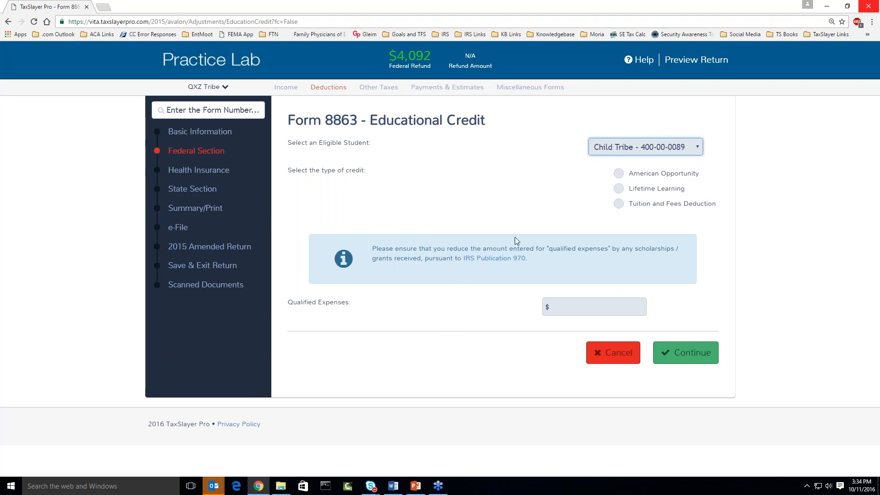
click(619, 175)
scroll(477, 283, down, 3)
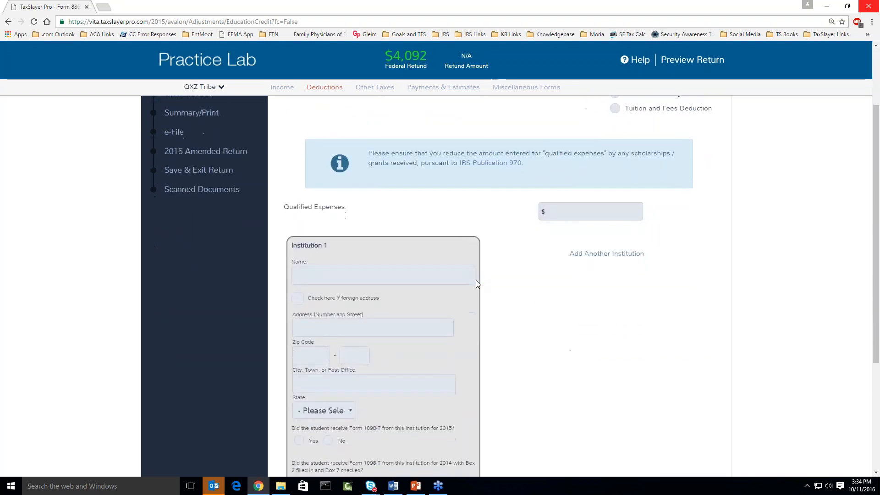
scroll(476, 280, down, 1)
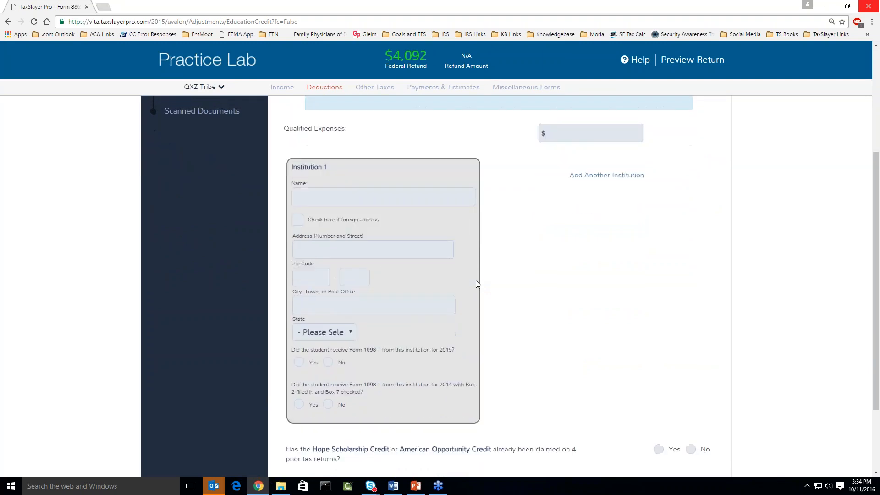
scroll(475, 284, up, 4)
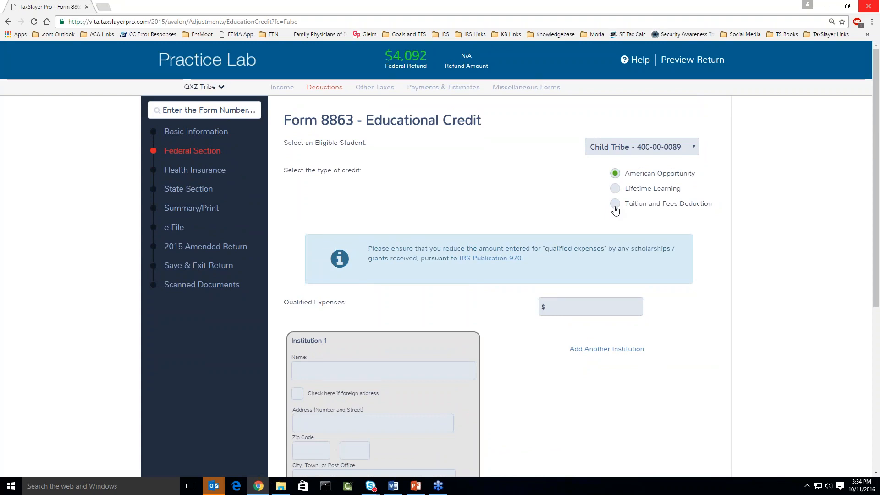
click(614, 207)
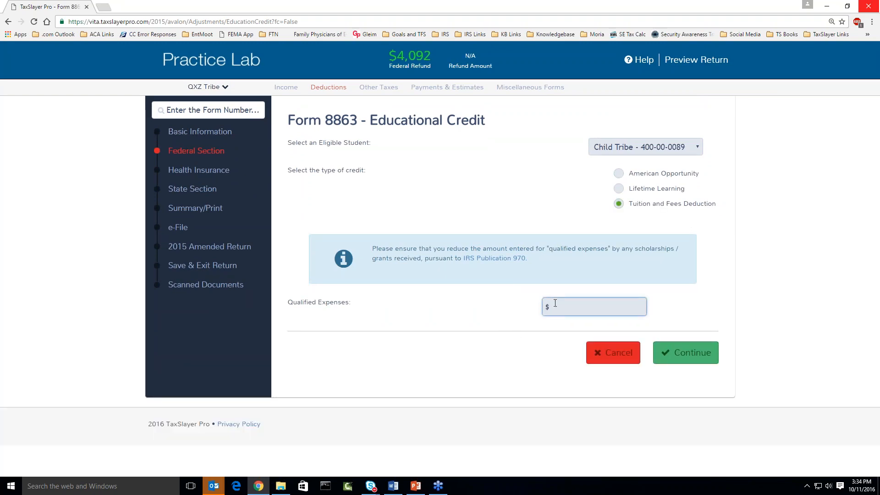
click(619, 176)
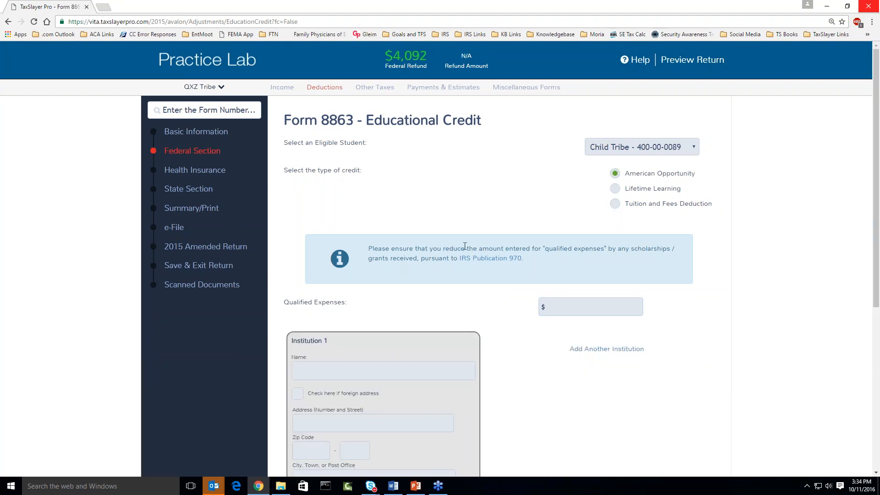
scroll(465, 246, down, 2)
Enter 3900 as the qualified education expenses.
click(582, 222)
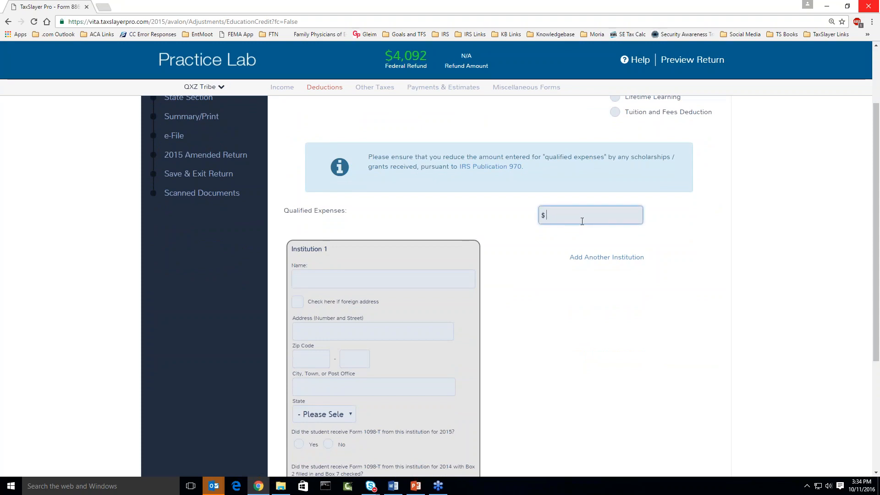
text(34)
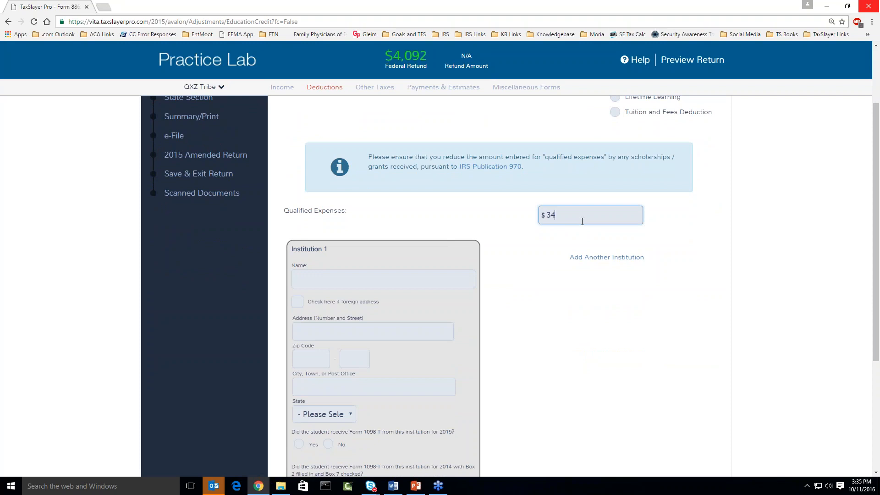
text(00)
key(BackSpace)
key(BackSpace)
key(BackSpace)
text(900)
scroll(500, 235, down, 1)
Enter Institution 1 as Mountain College, 1571 College Drive, ZIP 30904.
click(365, 227)
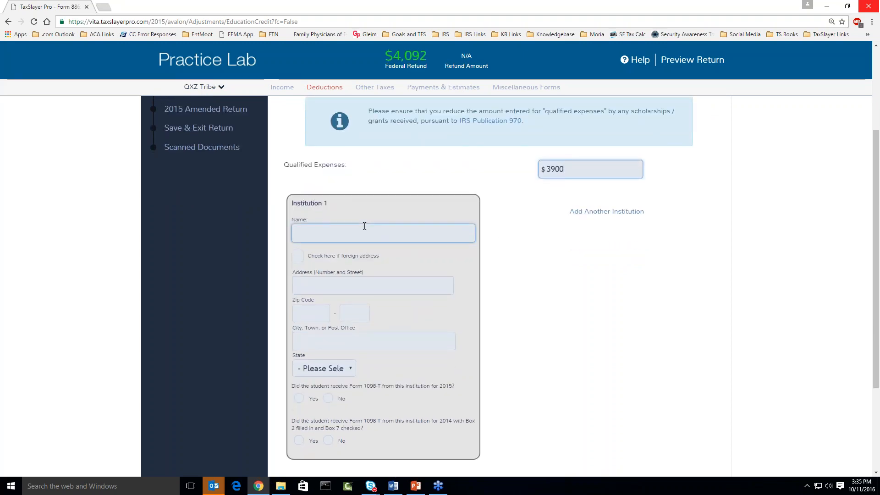
text(Mounta)
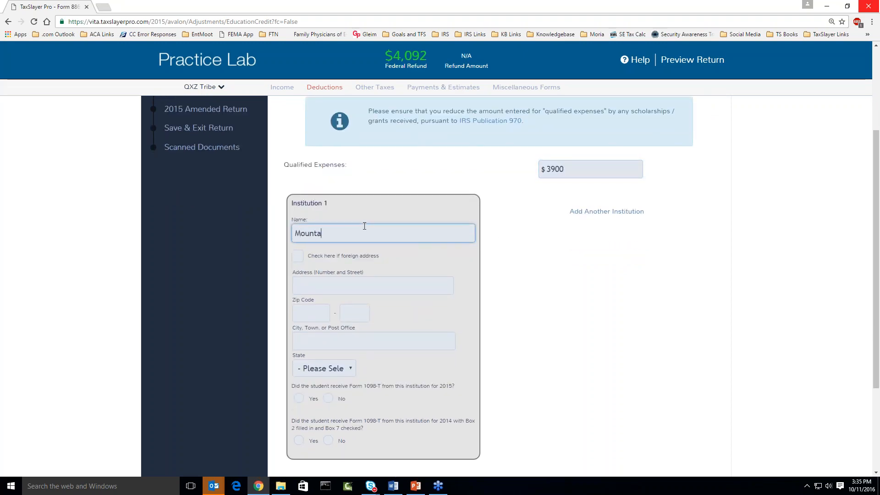
text(in College)
key(Tab)
text(15)
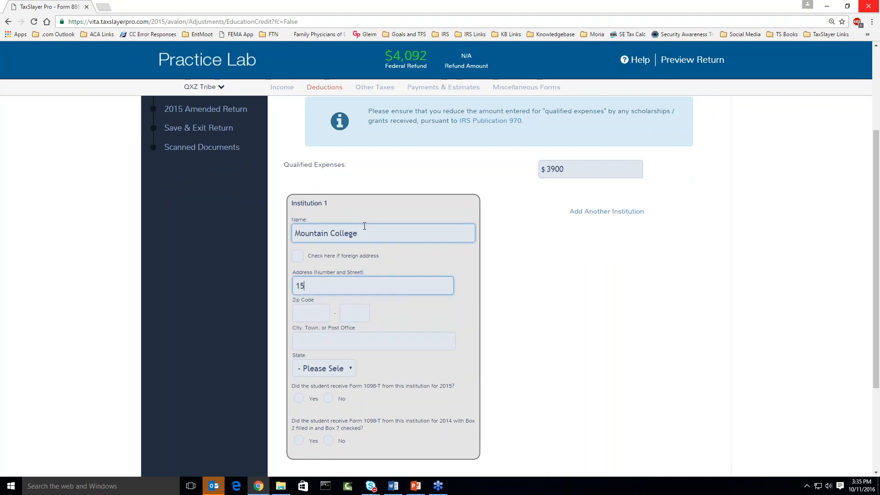
text(71 College Drive)
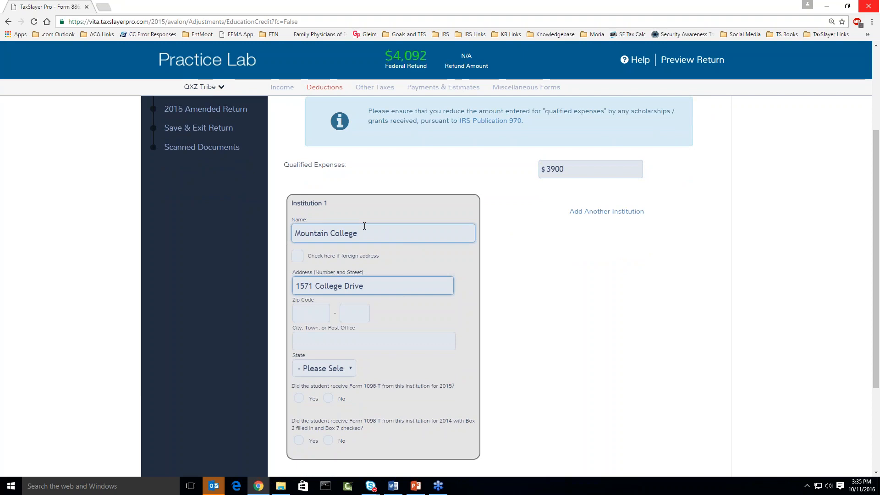
key(Tab)
text(30904)
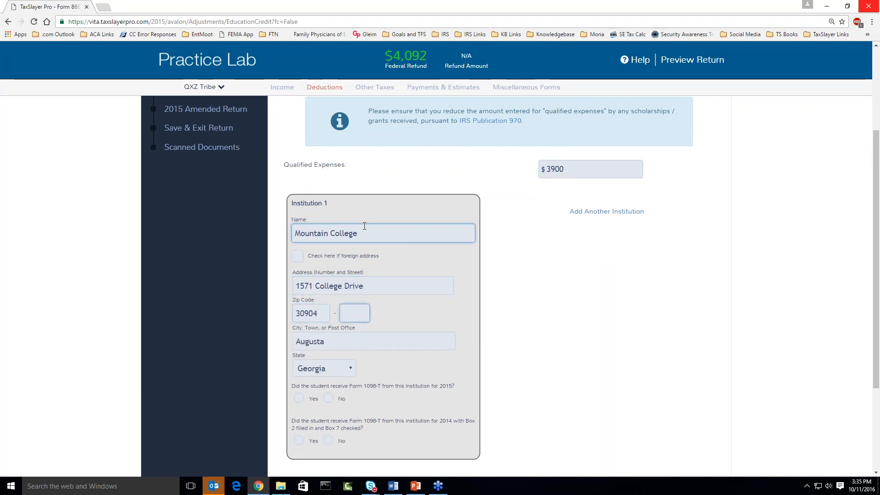
scroll(362, 341, down, 2)
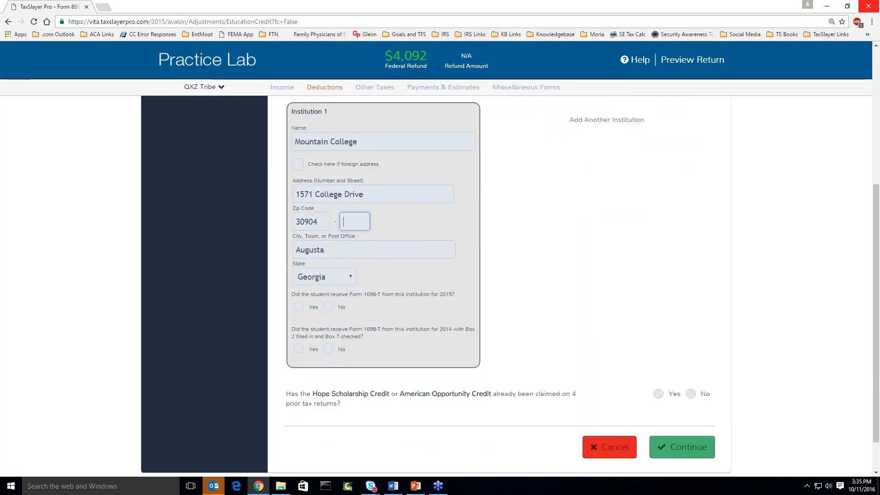
scroll(325, 259, down, 1)
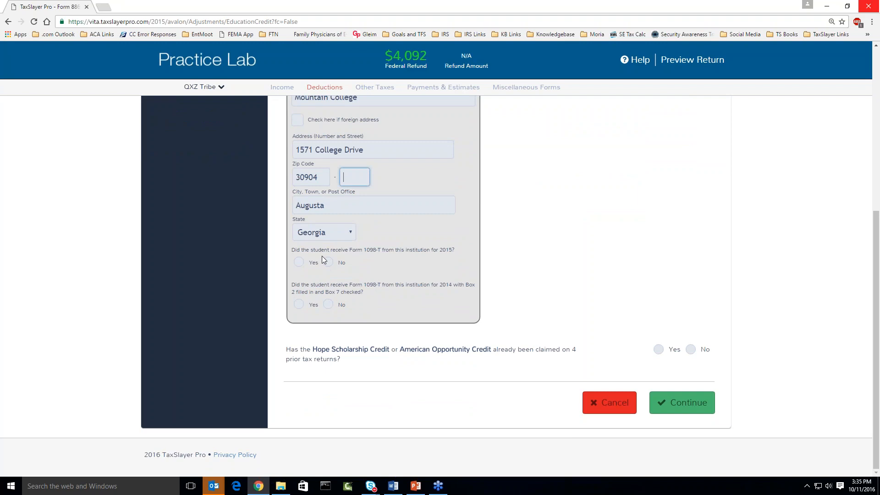
Answer Yes to a 2015 Form 1098-T and No for 2014, and enter the institution's EIN.
click(299, 263)
click(297, 340)
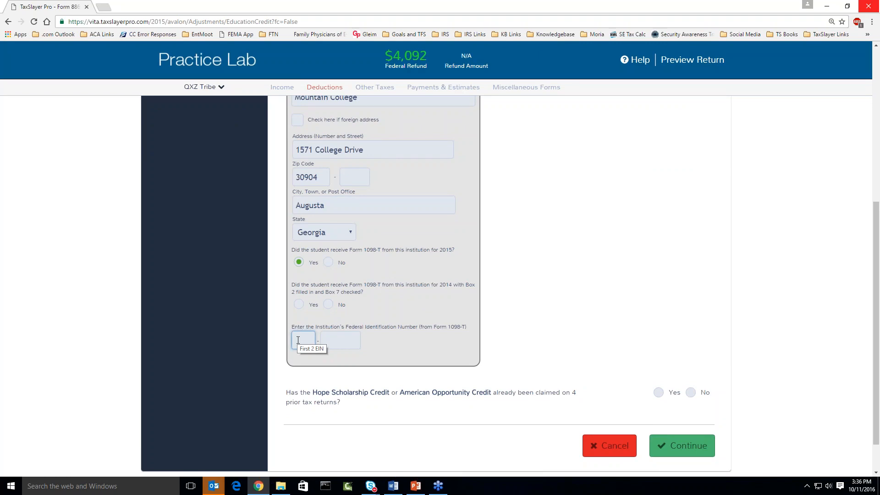
click(328, 265)
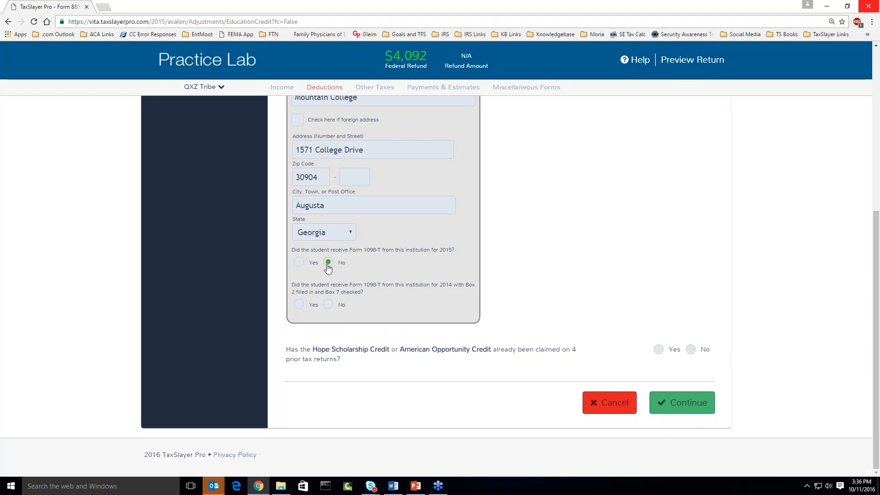
click(299, 263)
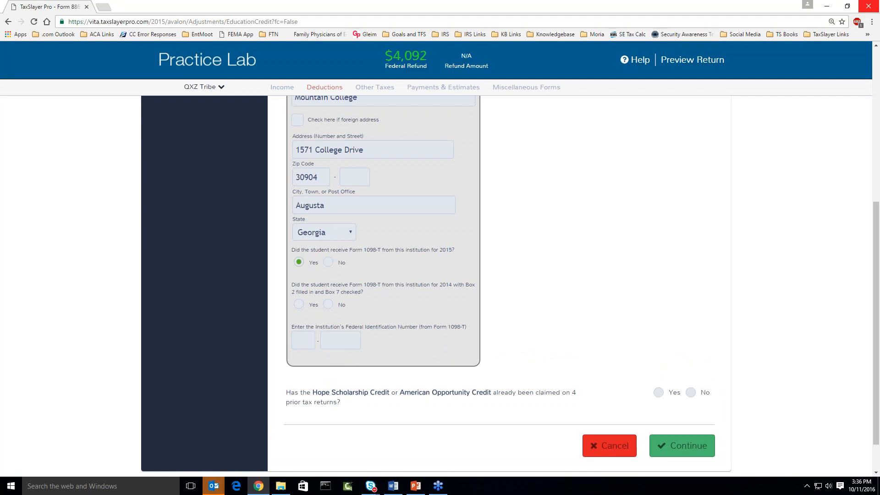
click(328, 305)
click(303, 340)
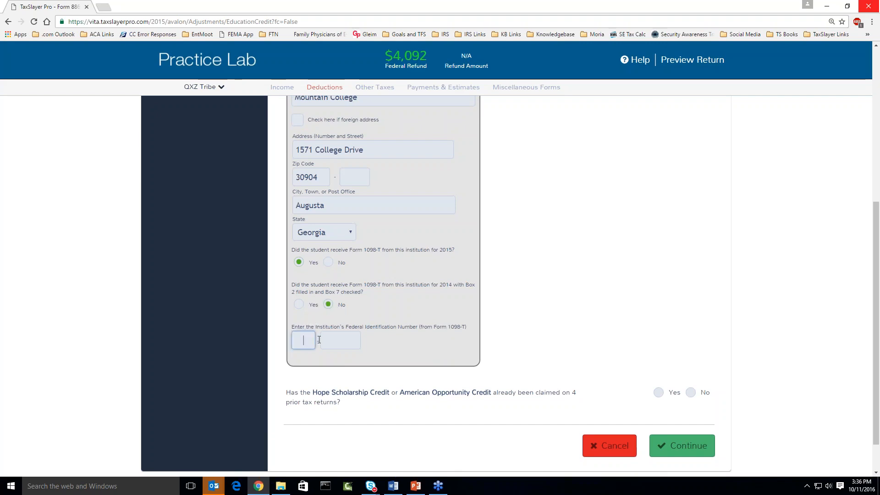
text(123456789)
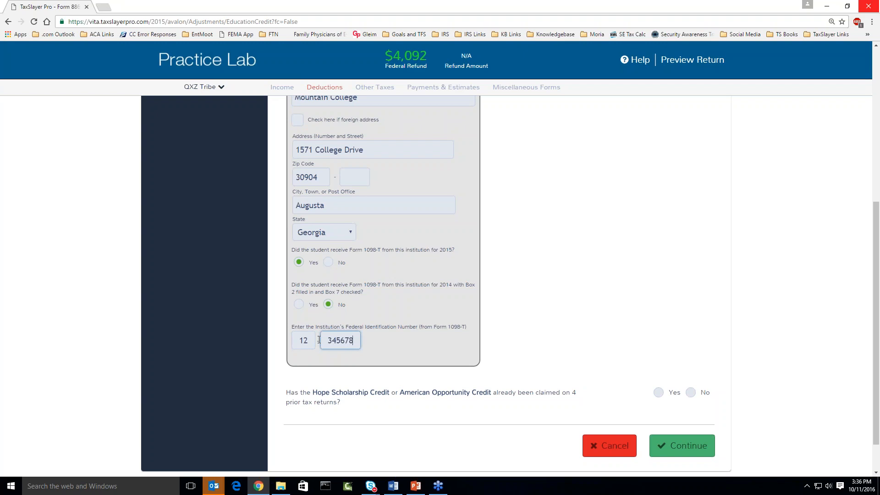
scroll(560, 355, down, 1)
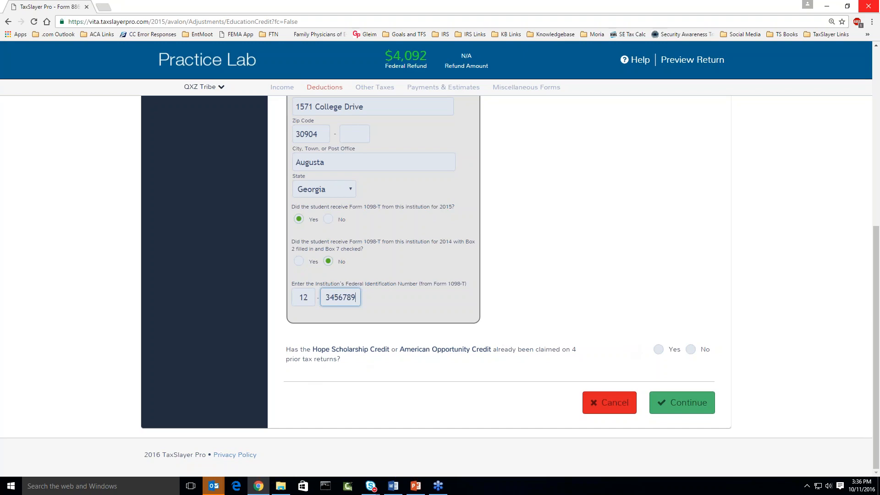
Answer eligibility questions: prior claims No, half-time enrollment Yes, four years completed No, drug felony No.
click(691, 349)
scroll(630, 301, down, 1)
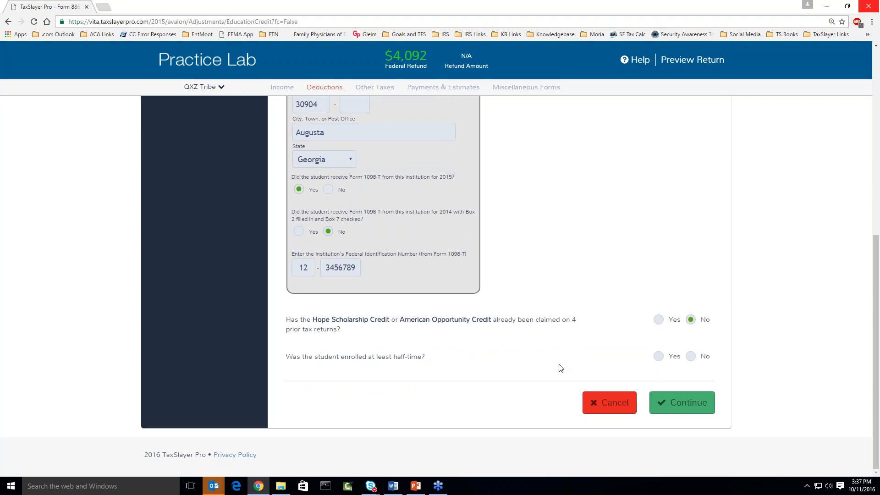
click(667, 357)
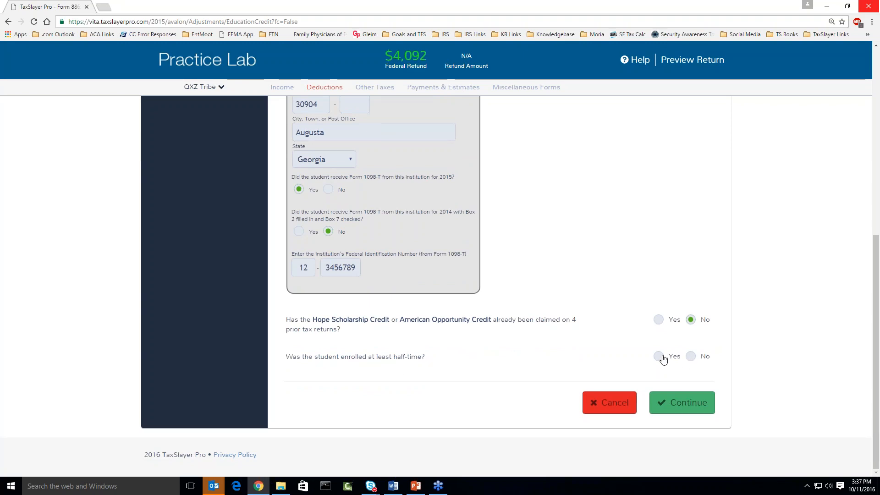
scroll(606, 317, down, 1)
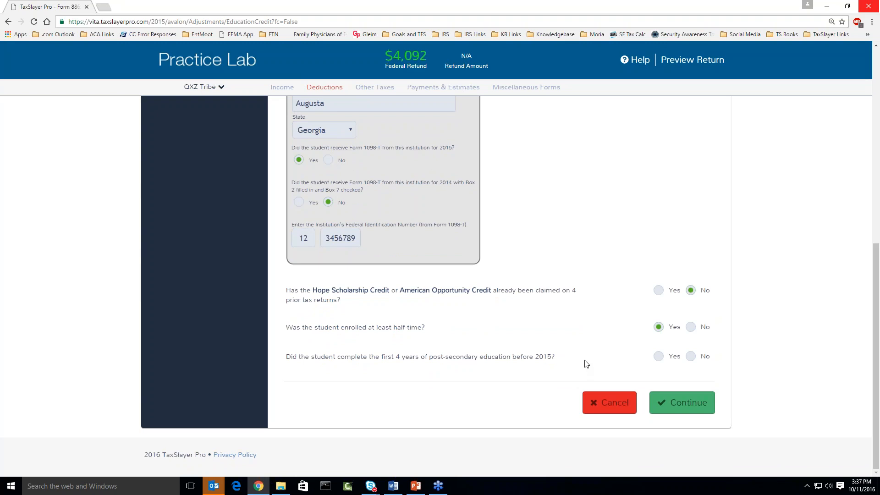
click(691, 357)
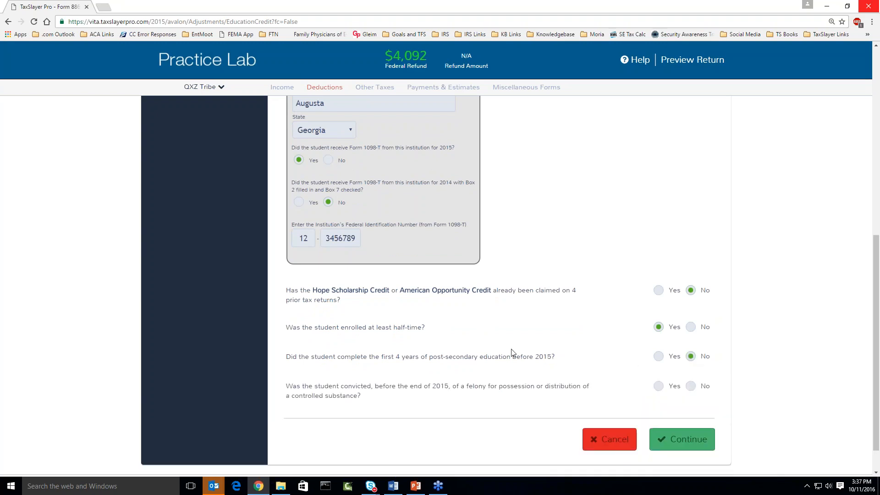
scroll(510, 353, down, 1)
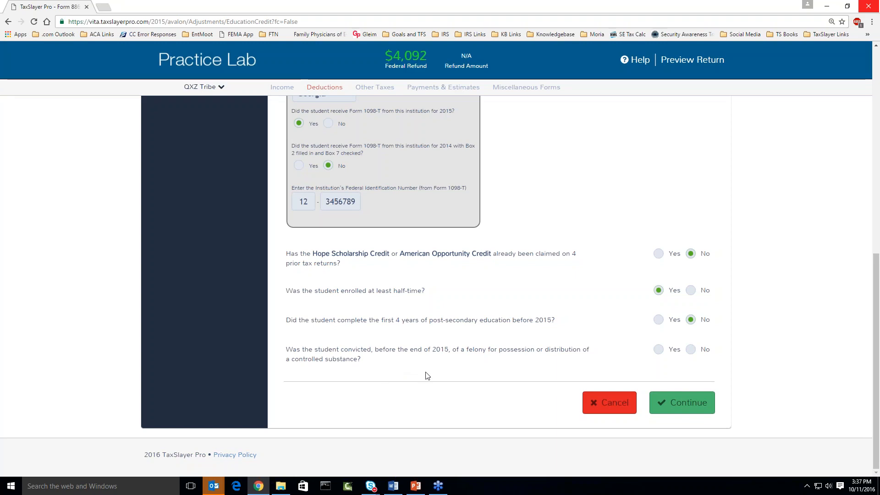
click(691, 356)
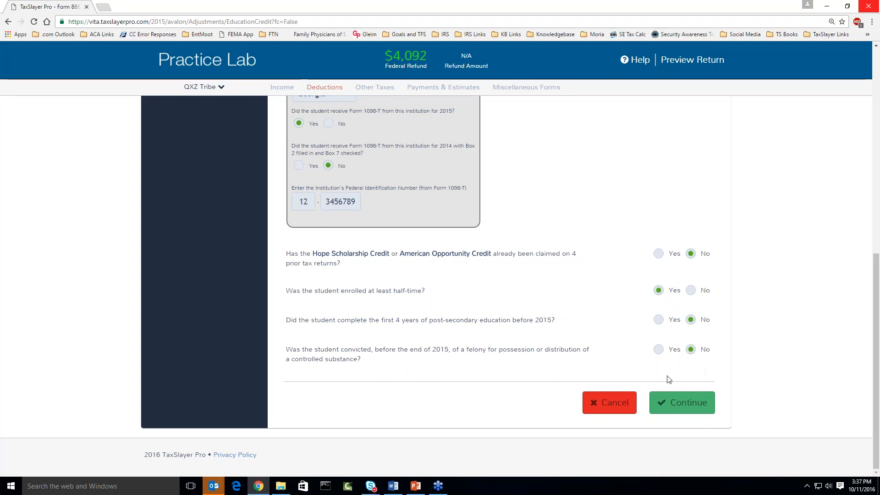
Save the education credit, then reopen it and delete the empty Institution 2.
click(673, 404)
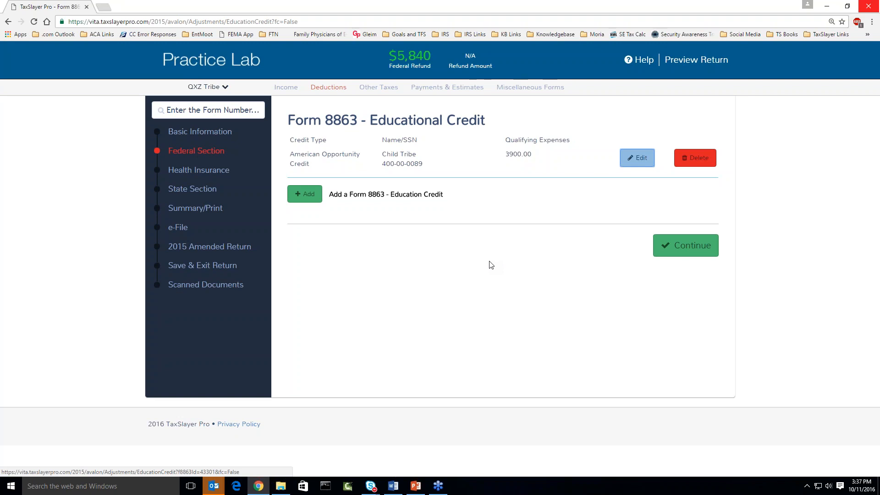
click(635, 159)
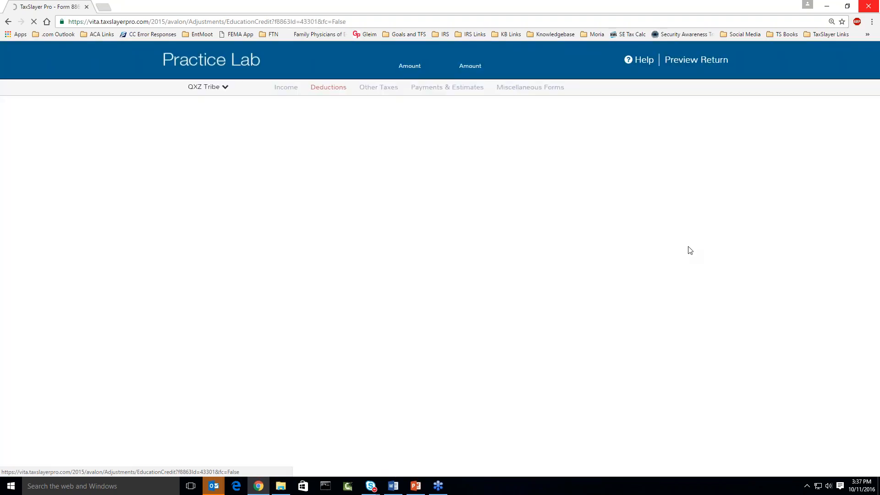
click(671, 343)
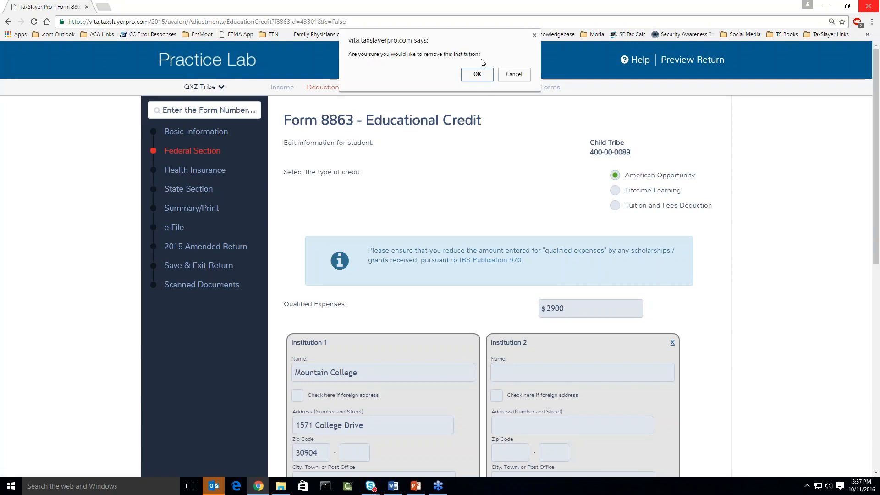
click(477, 74)
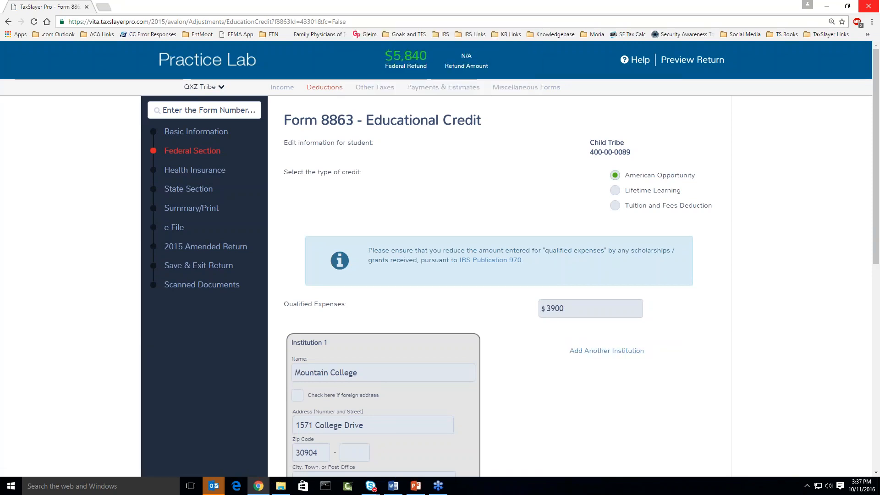
Keep American Opportunity as the credit type and save the entry again.
click(615, 192)
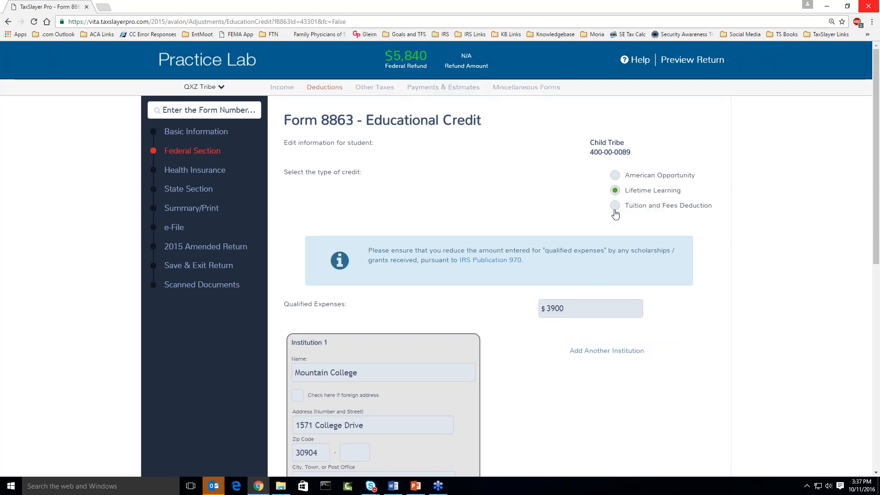
scroll(620, 241, down, 6)
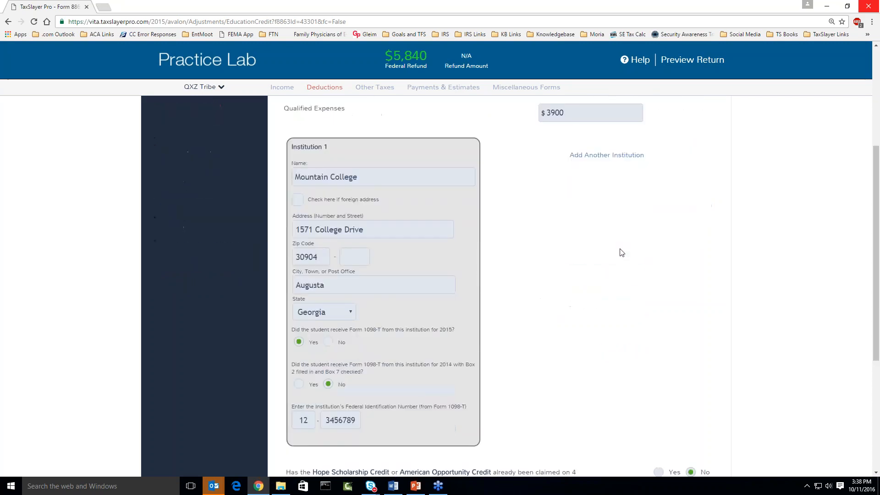
scroll(664, 338, down, 1)
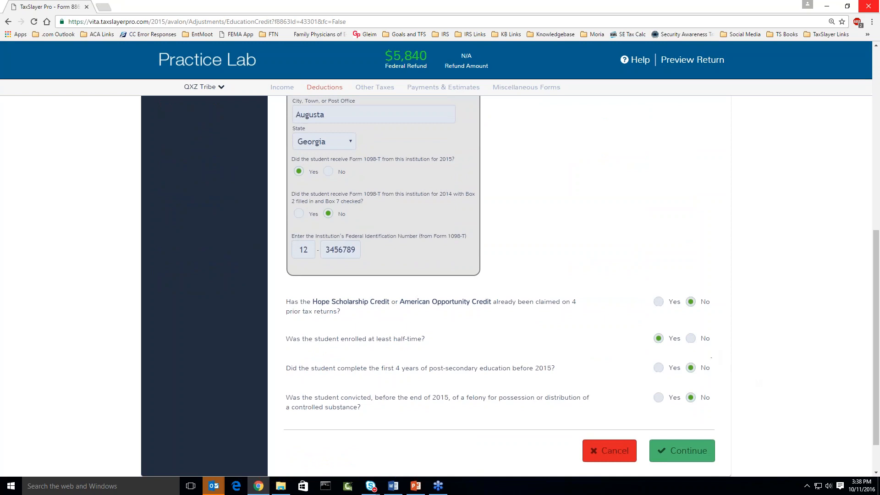
scroll(709, 353, up, 5)
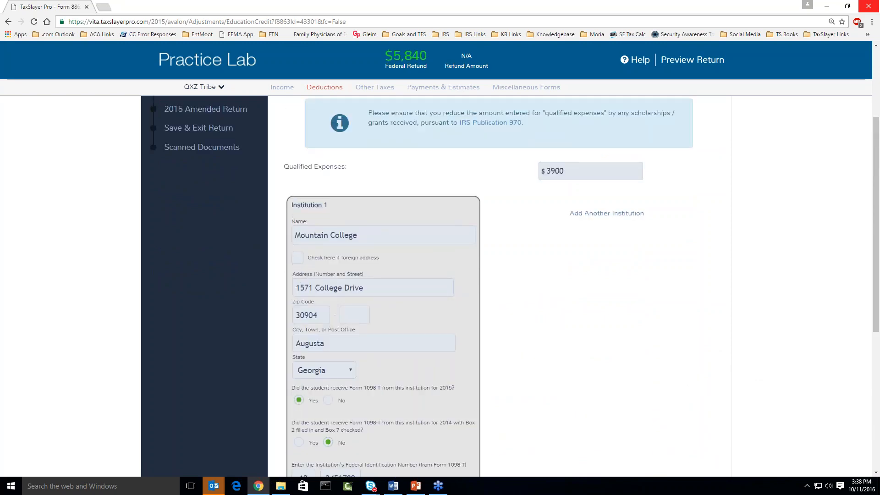
scroll(504, 284, up, 1)
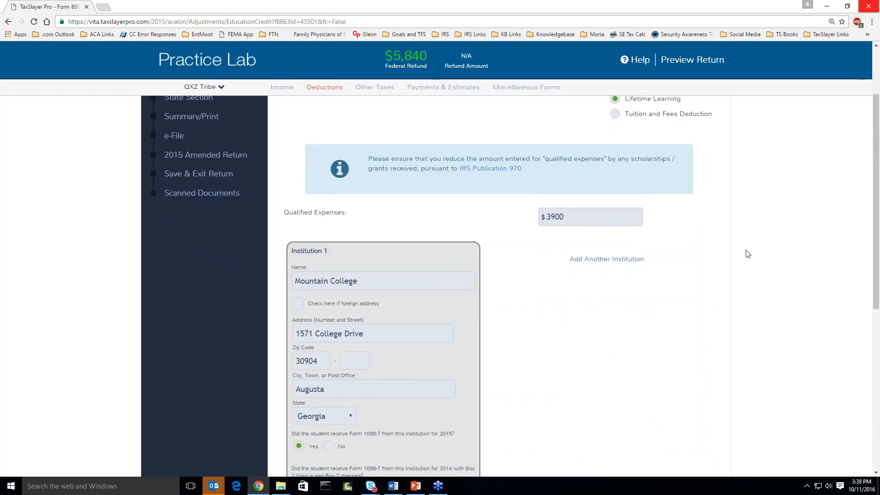
scroll(748, 254, up, 2)
click(615, 175)
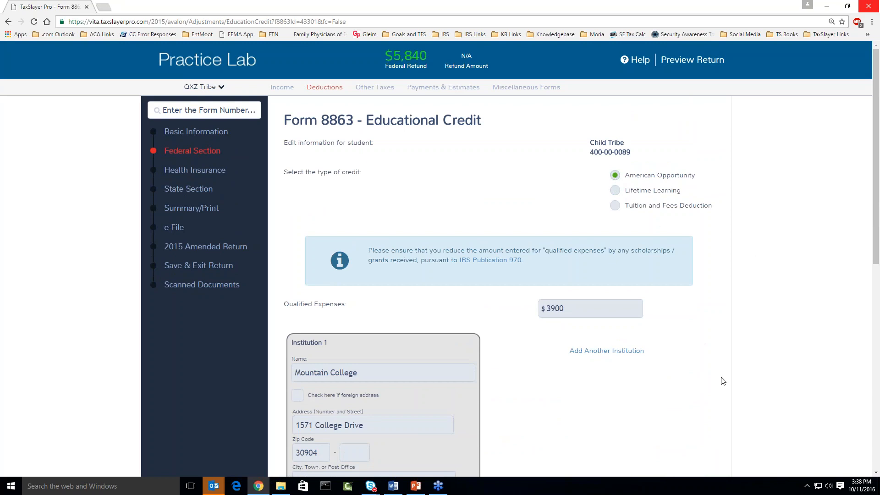
scroll(722, 380, down, 10)
click(683, 405)
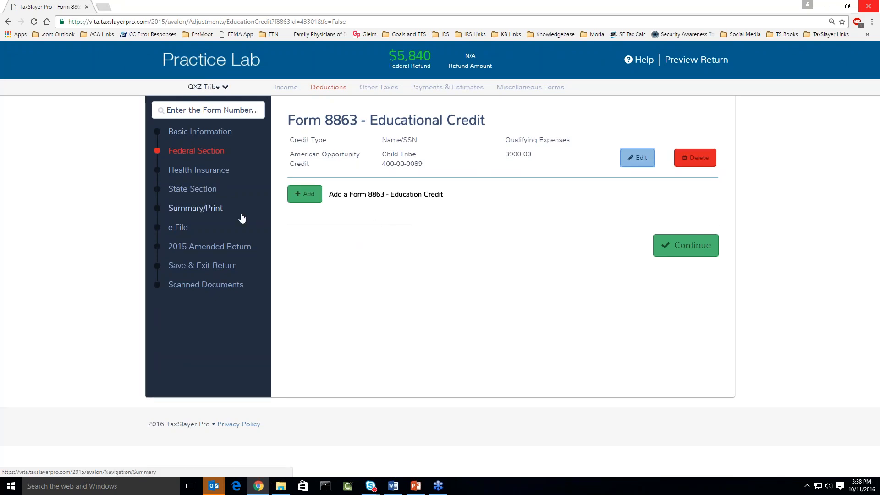
Calculate the return and bring up page 2 of Form 1040 in the summary.
click(210, 210)
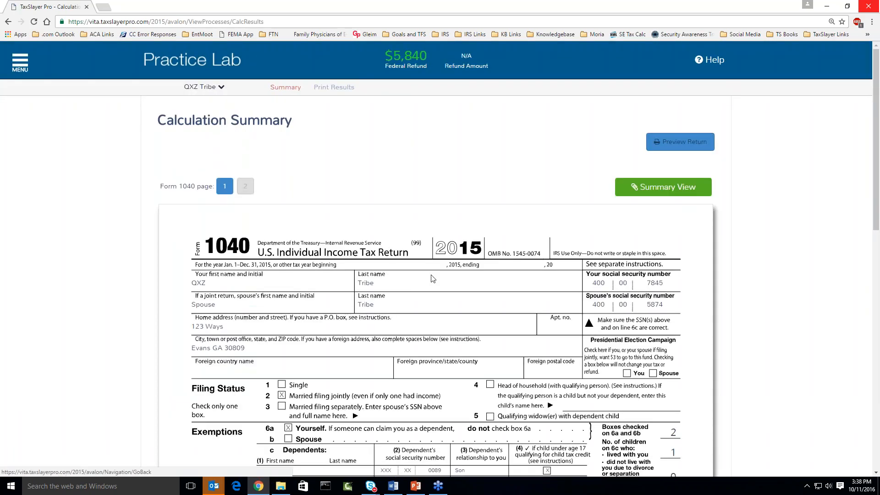
scroll(433, 278, down, 4)
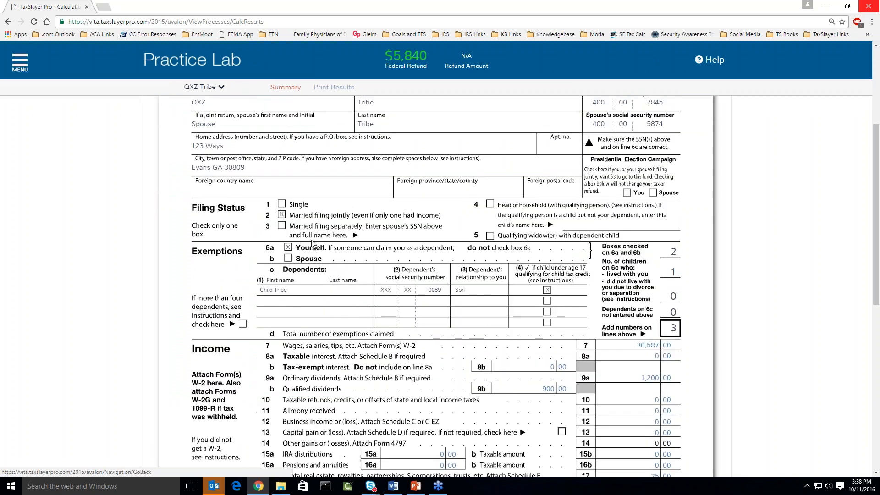
scroll(311, 242, up, 3)
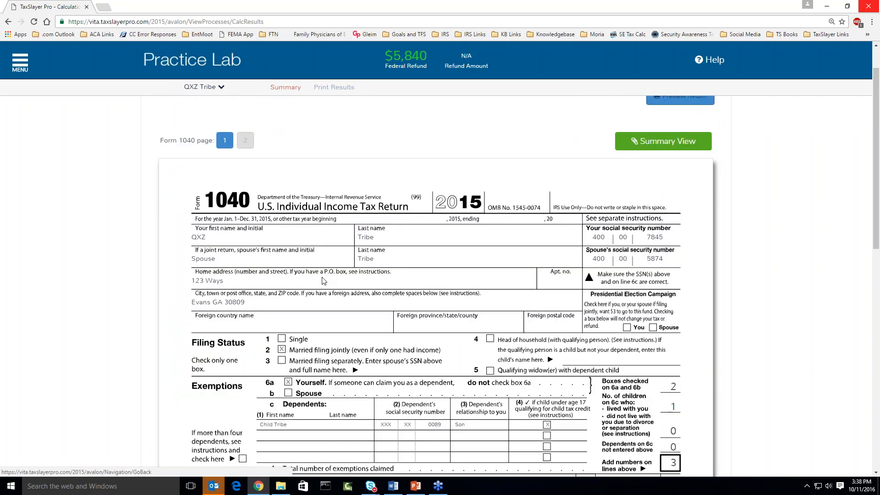
scroll(323, 280, down, 10)
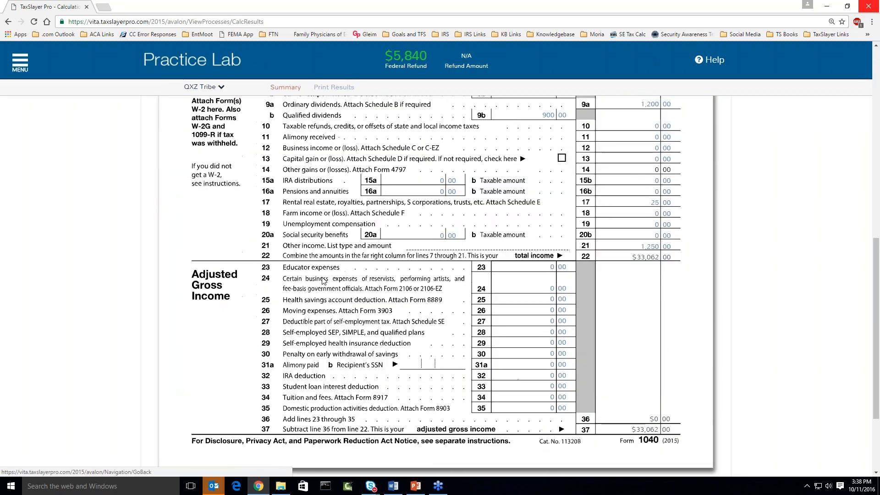
scroll(329, 283, up, 10)
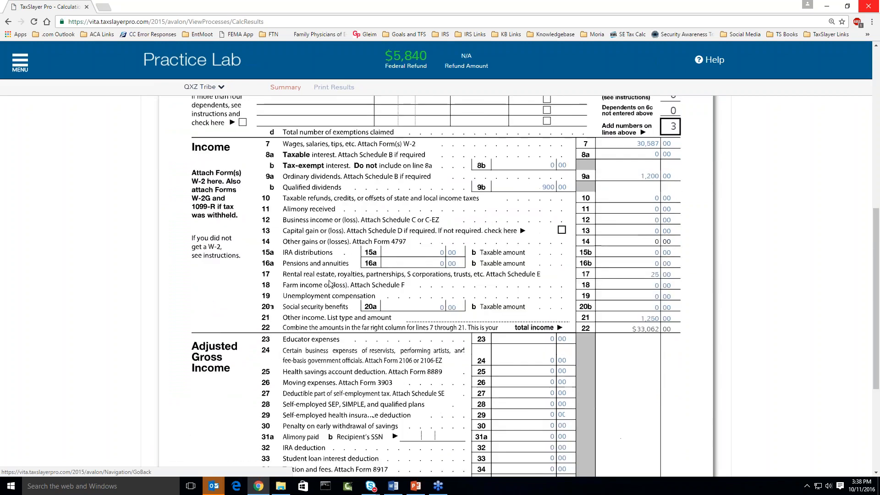
scroll(321, 272, up, 1)
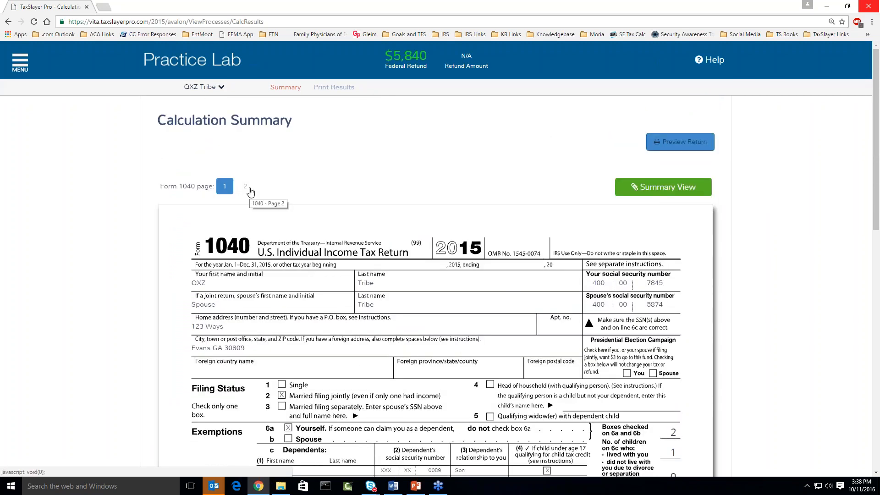
click(250, 191)
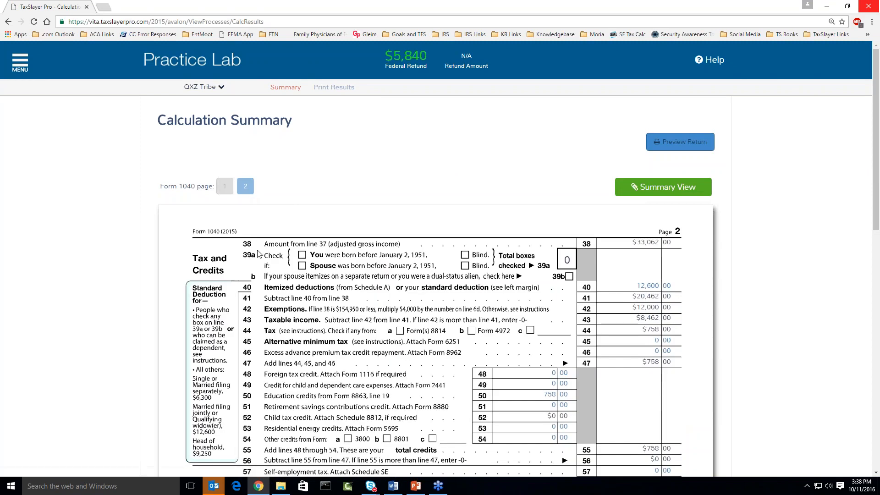
scroll(258, 254, down, 2)
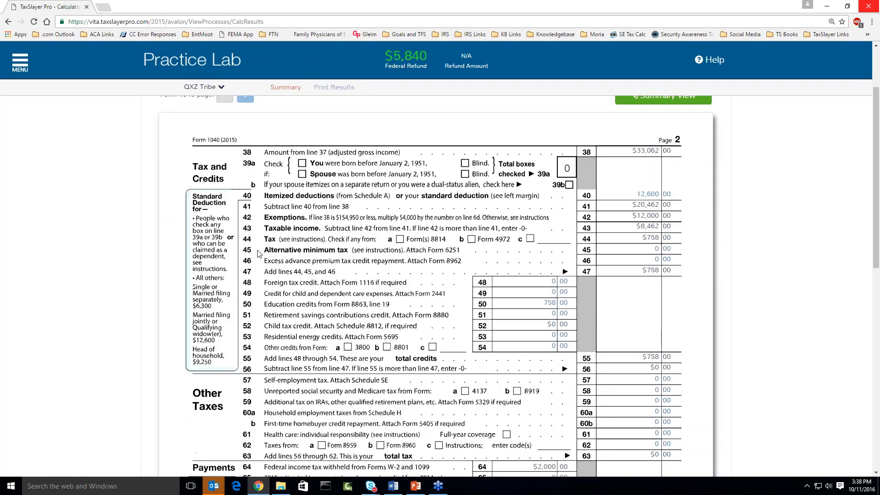
scroll(258, 254, down, 2)
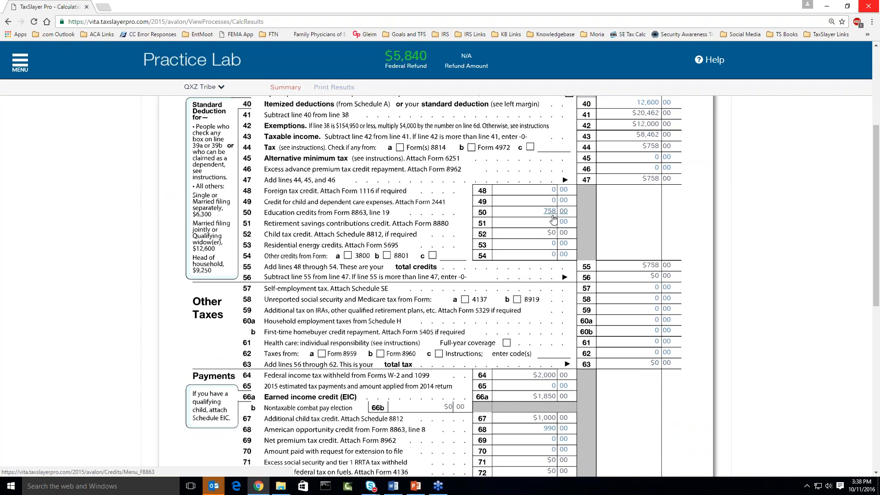
Zoom in to read the education credits, payments and $5,840 refund, then zoom back out.
key(ctrl+plus)
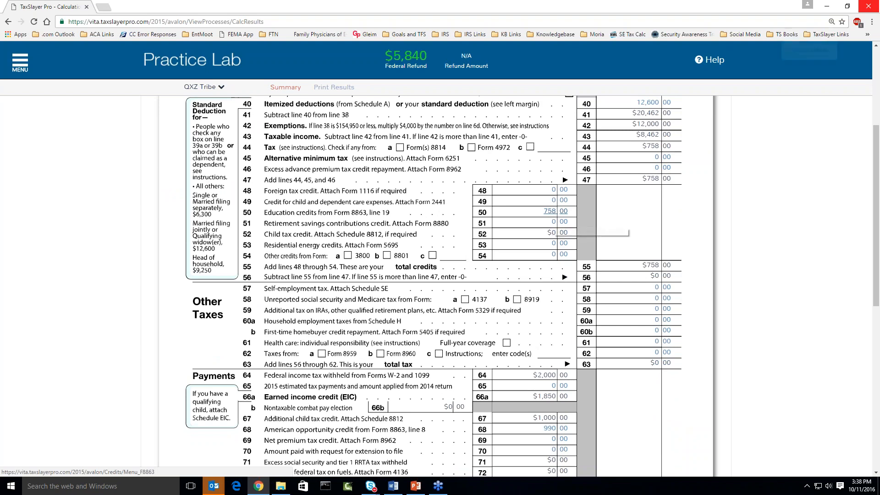
key(ctrl+plus)
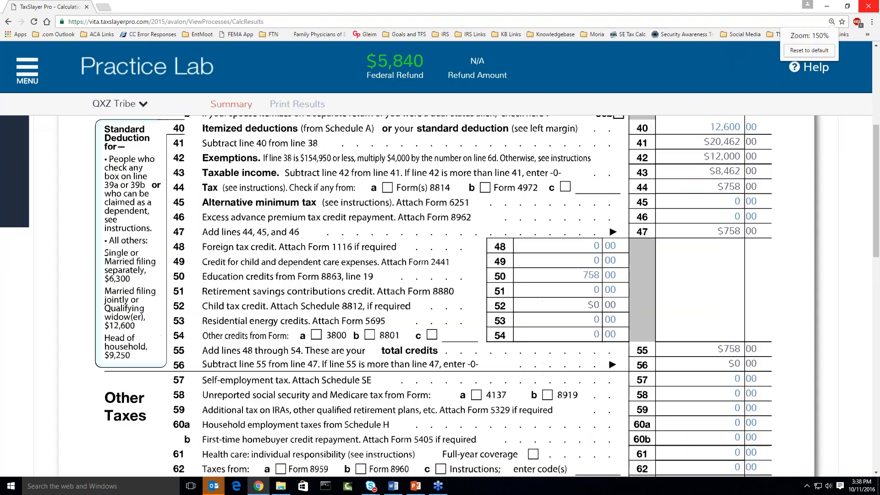
scroll(546, 243, down, 2)
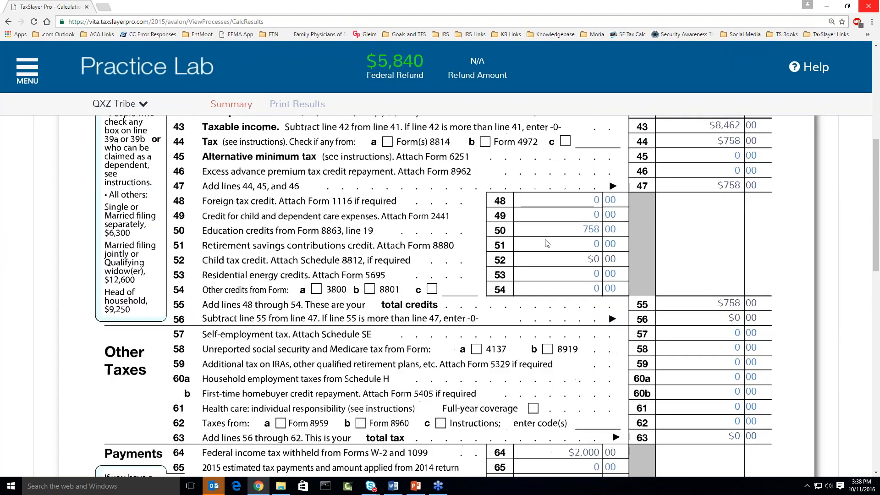
scroll(547, 243, down, 1)
scroll(546, 244, down, 6)
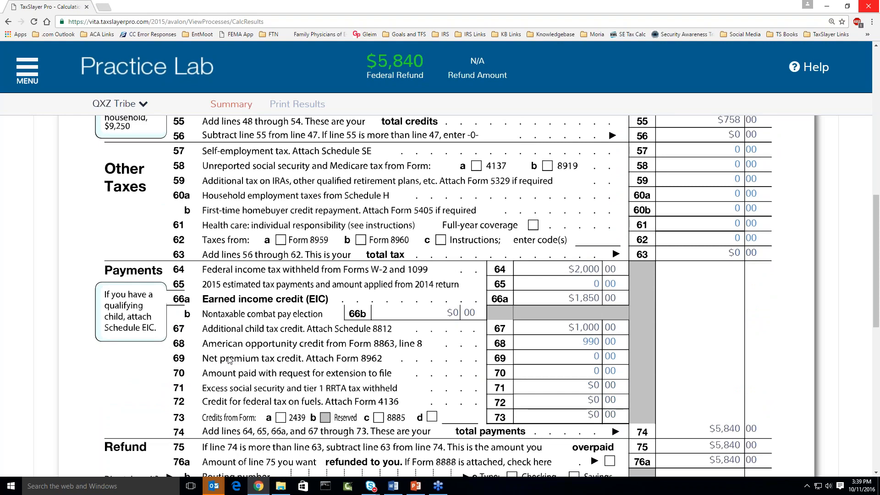
scroll(229, 360, down, 2)
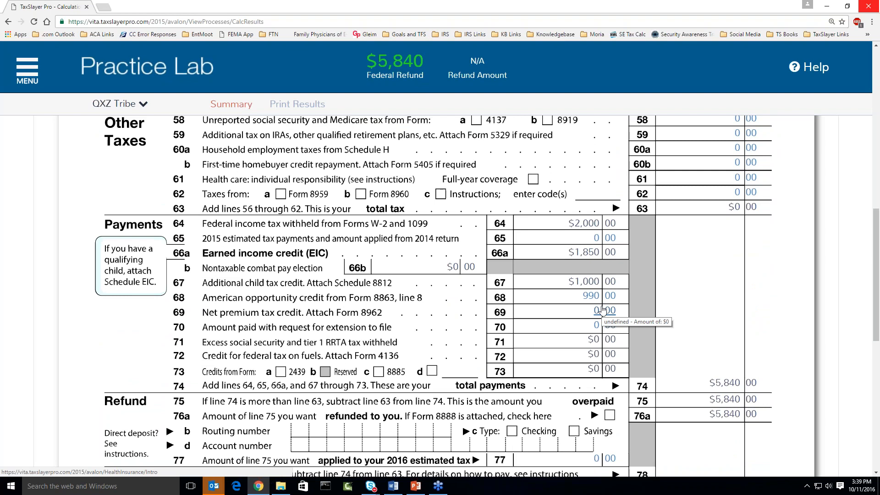
key(ctrl+minus)
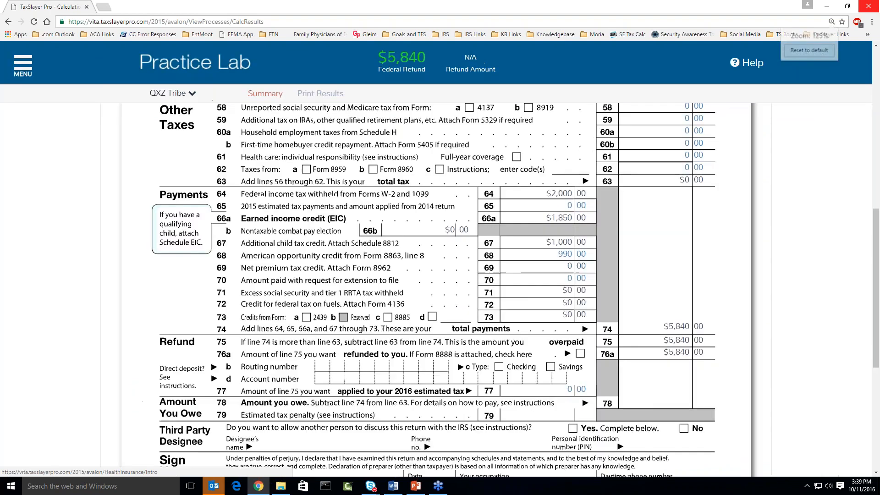
key(ctrl+minus)
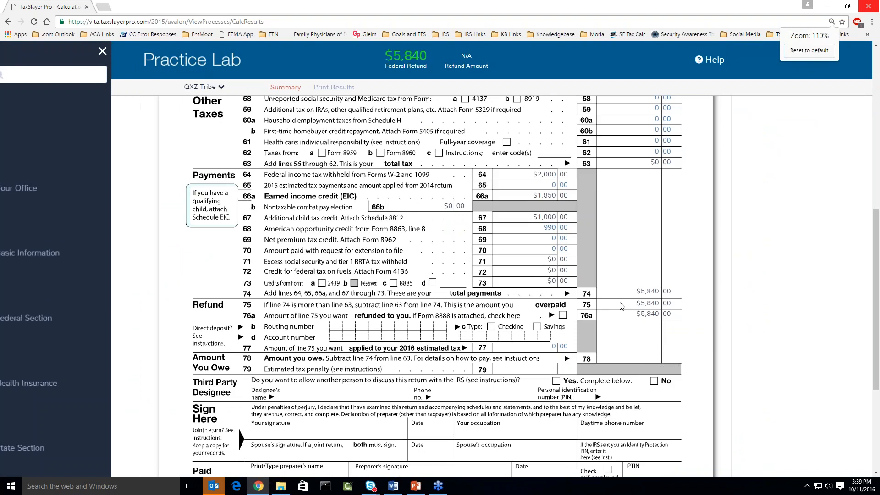
scroll(621, 306, up, 7)
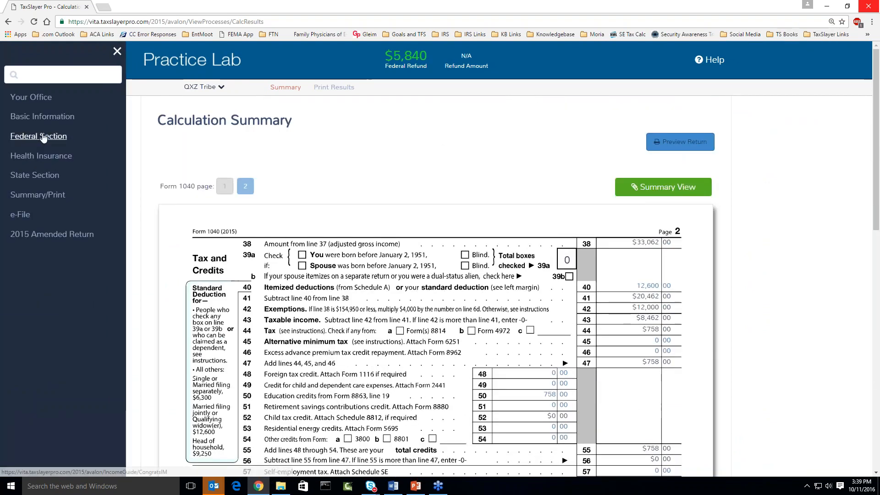
Go to the Federal Section's 'Let's look at the money you earned' page.
click(38, 136)
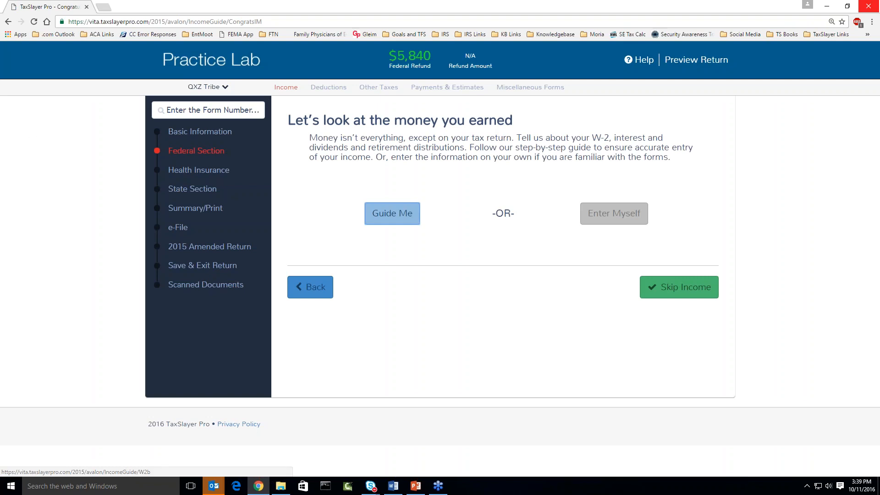
key(alt+Tab)
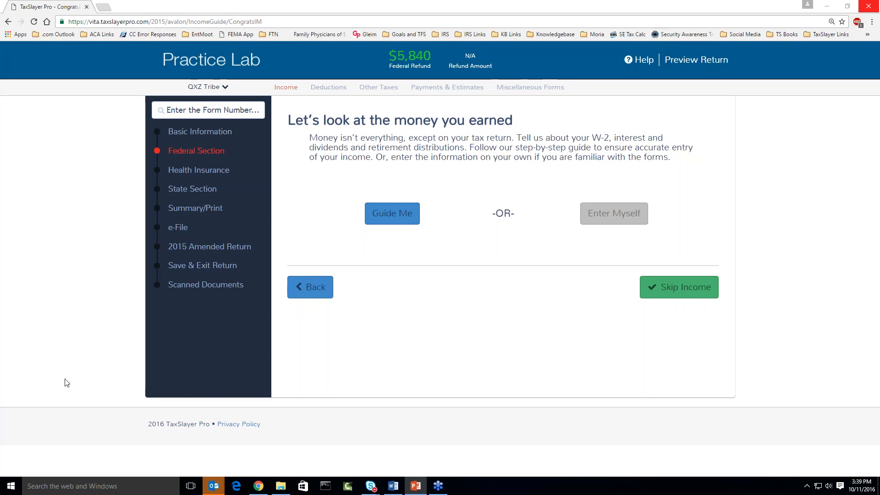
Choose Enter Myself and scroll the Income menu down to highlight the Other Income row.
click(606, 213)
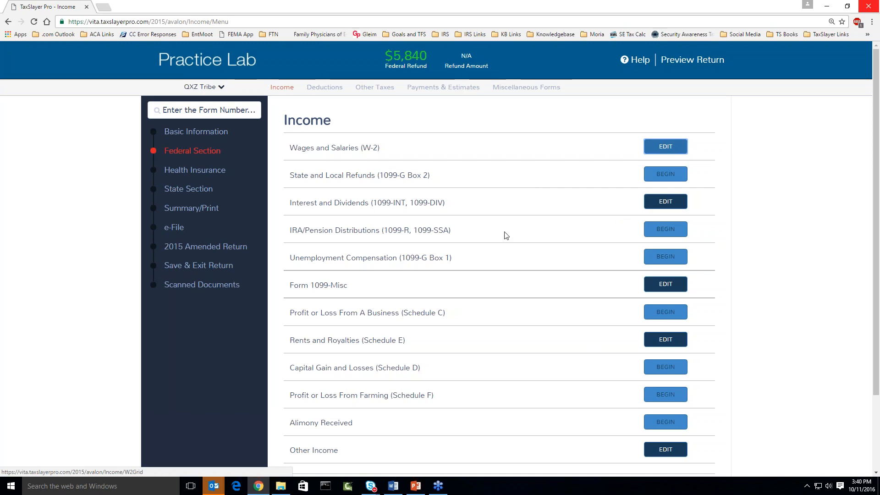
scroll(506, 235, down, 1)
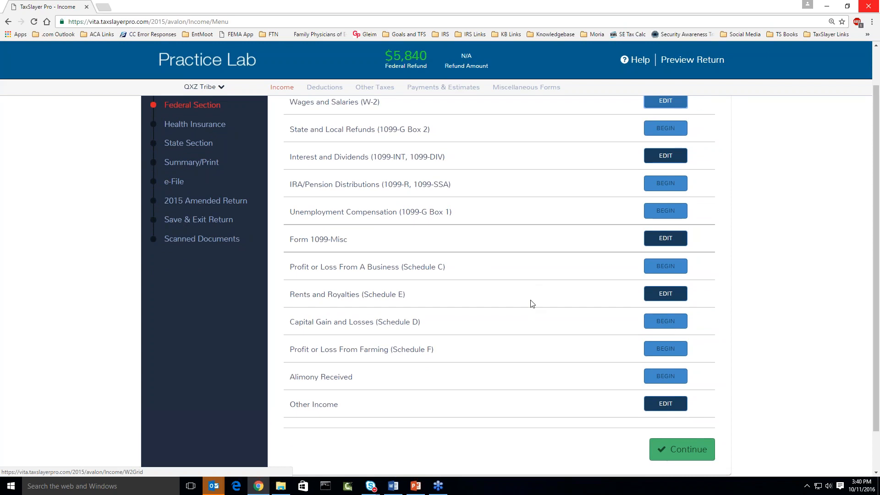
scroll(446, 402, down, 1)
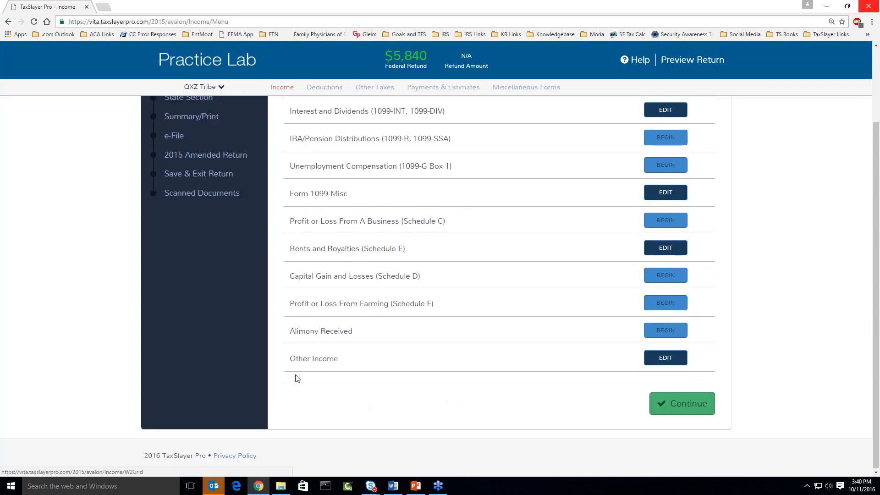
drag(291, 357, 344, 359)
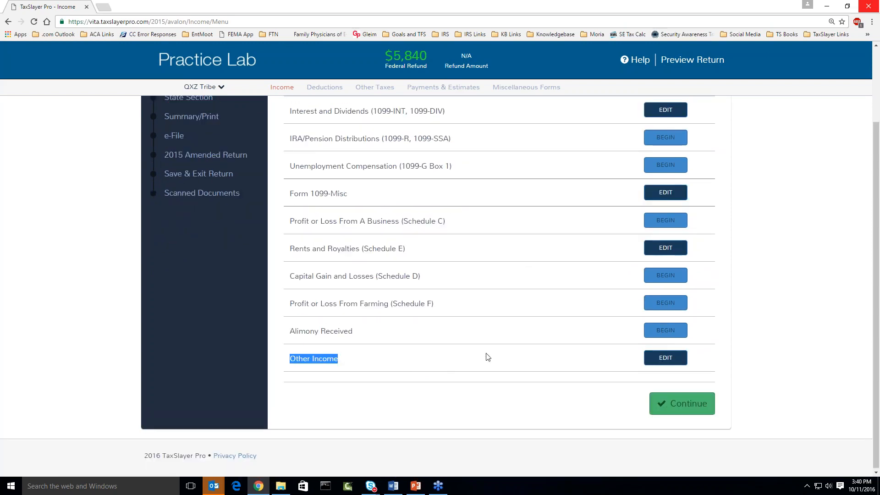
Enter $9,000 of taxpayer scholarships and grants under Other Compensation, dropping the refund to $4,229.
click(665, 358)
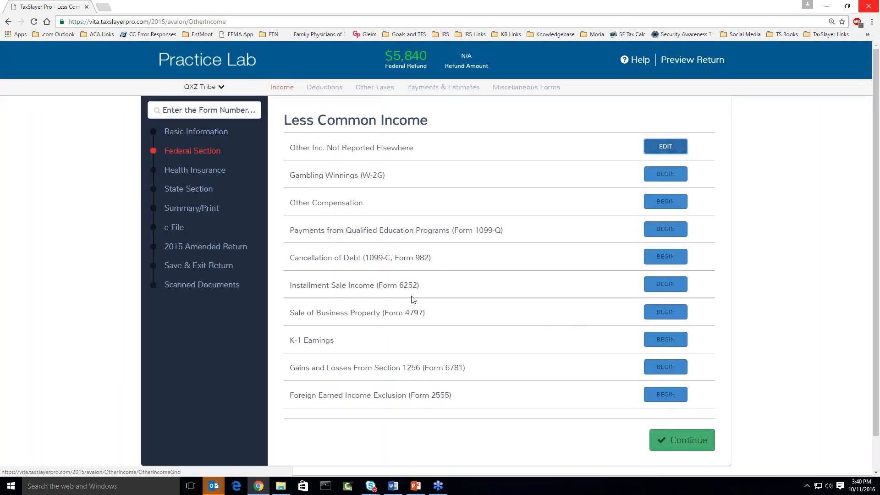
drag(293, 202, 365, 207)
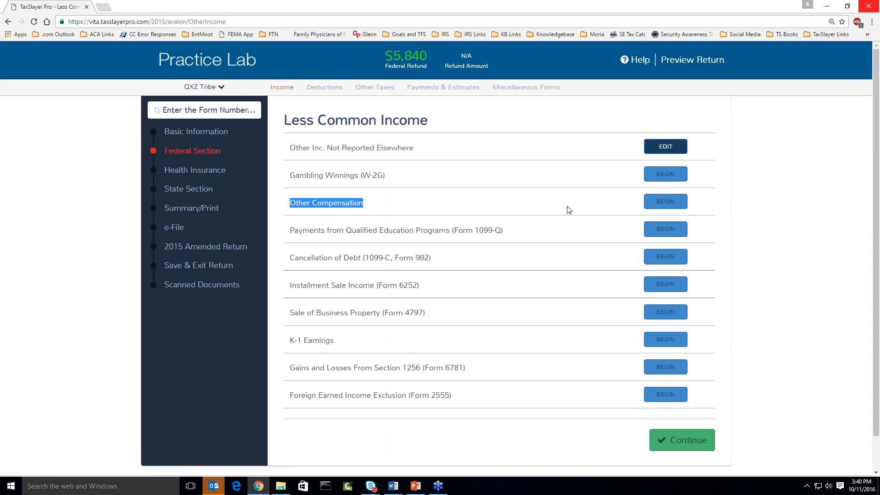
click(658, 202)
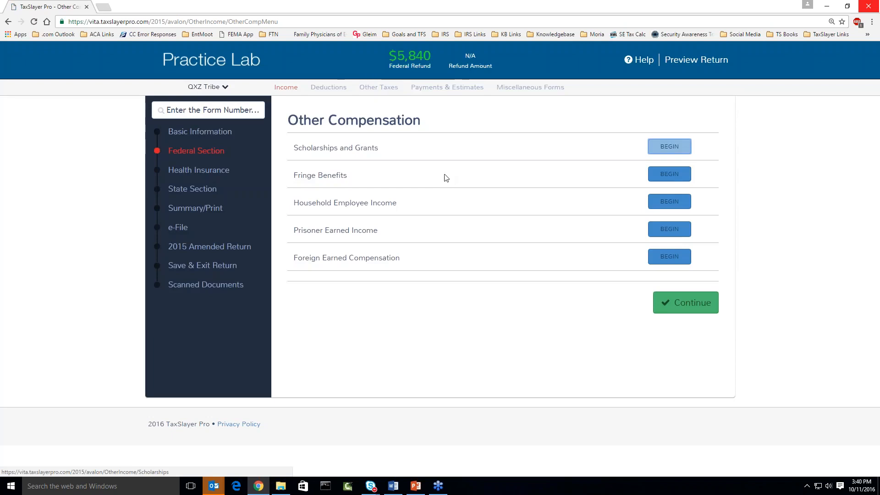
drag(294, 148, 379, 150)
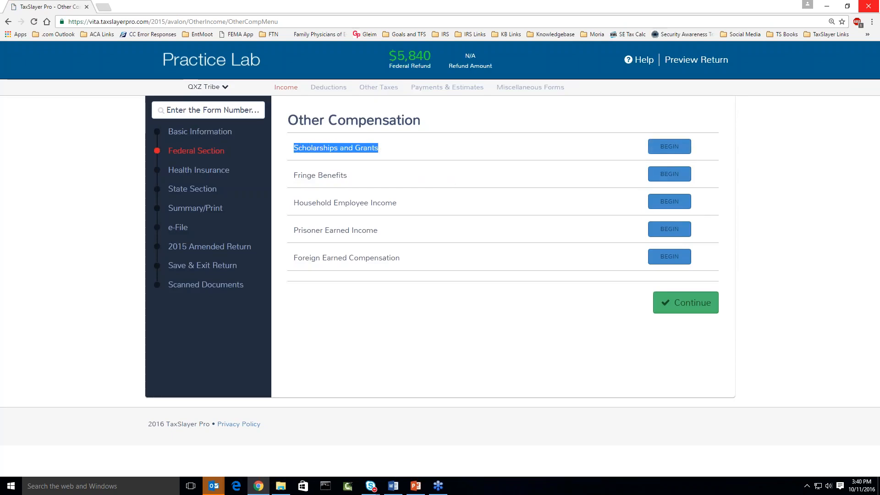
click(670, 151)
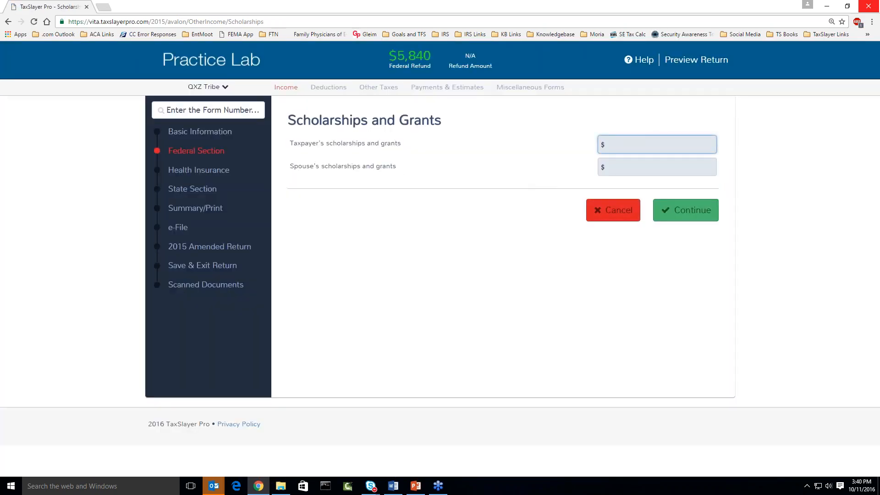
text(9000)
click(669, 216)
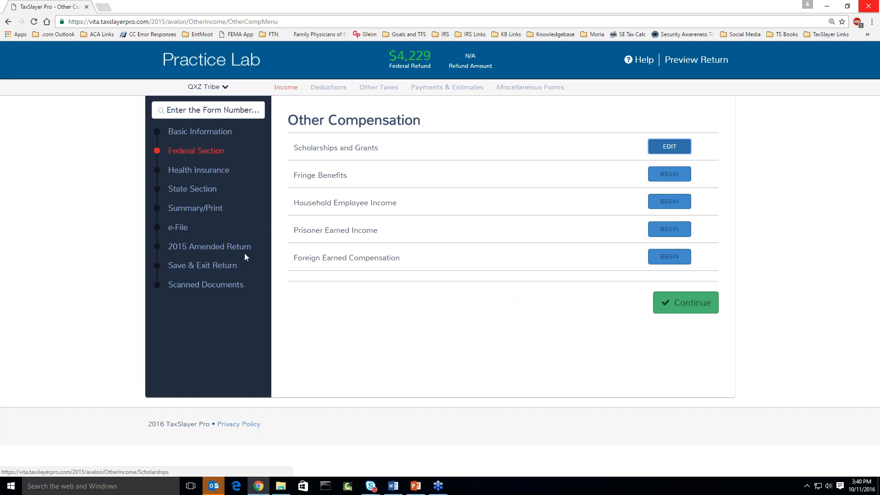
Recalculate the return and review the Summary/Print results page.
click(199, 212)
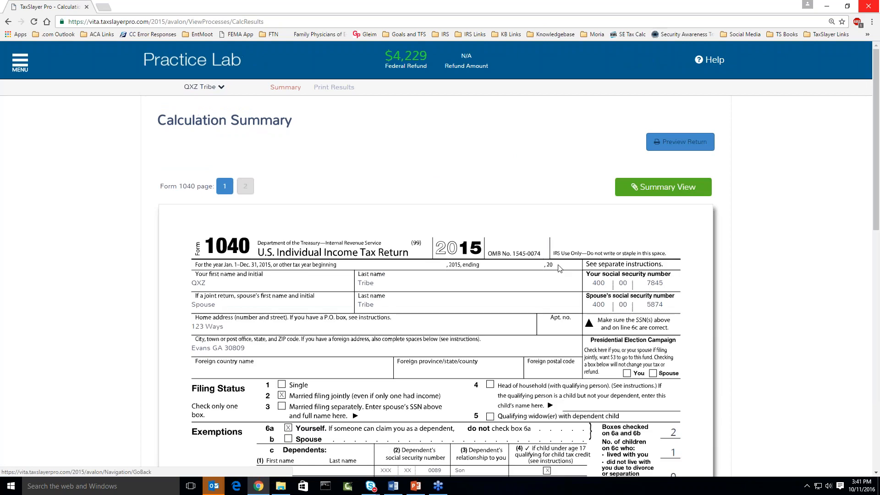
scroll(560, 269, down, 5)
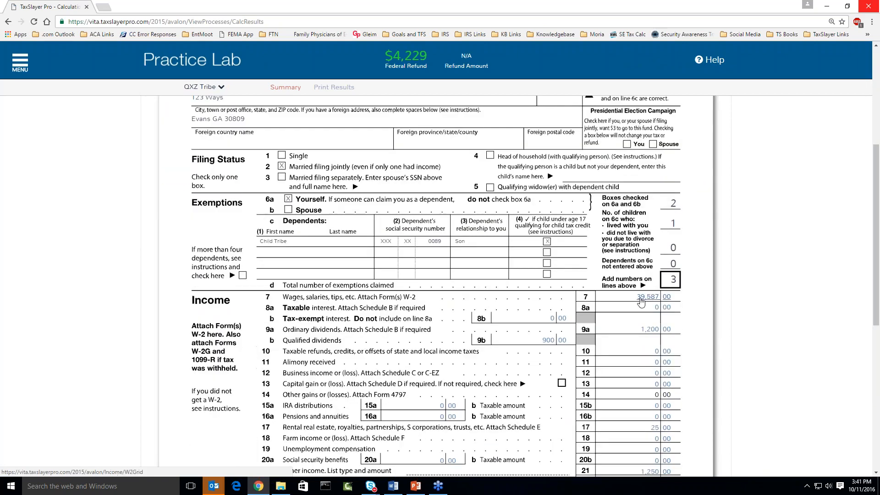
scroll(646, 301, up, 2)
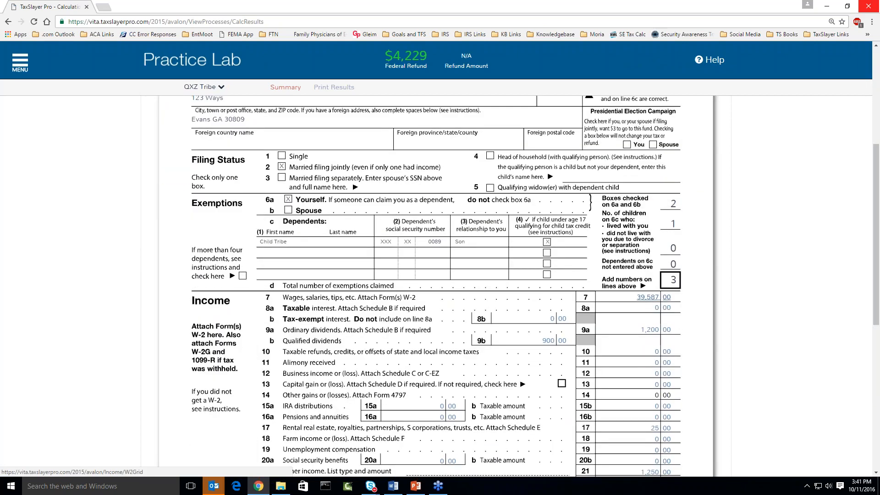
scroll(673, 147, up, 3)
Preview the full return PDF, enlarge Form 1040 to inspect it, then close the preview.
click(674, 143)
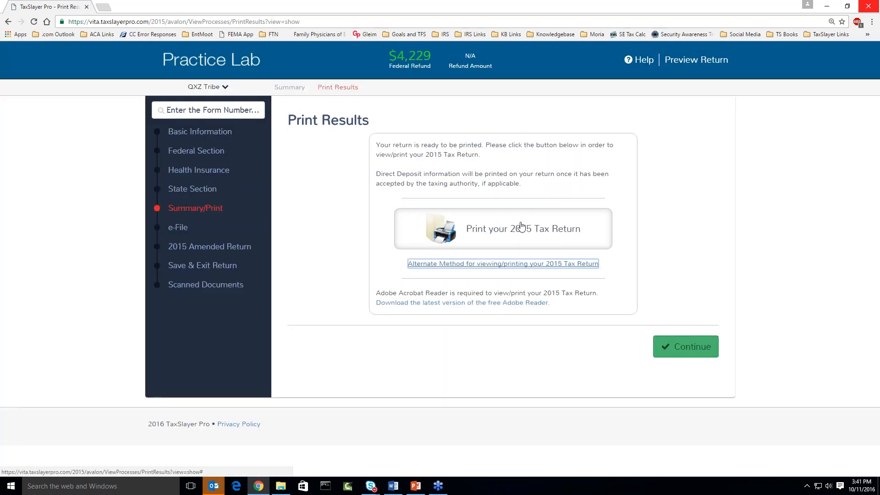
click(521, 227)
click(651, 6)
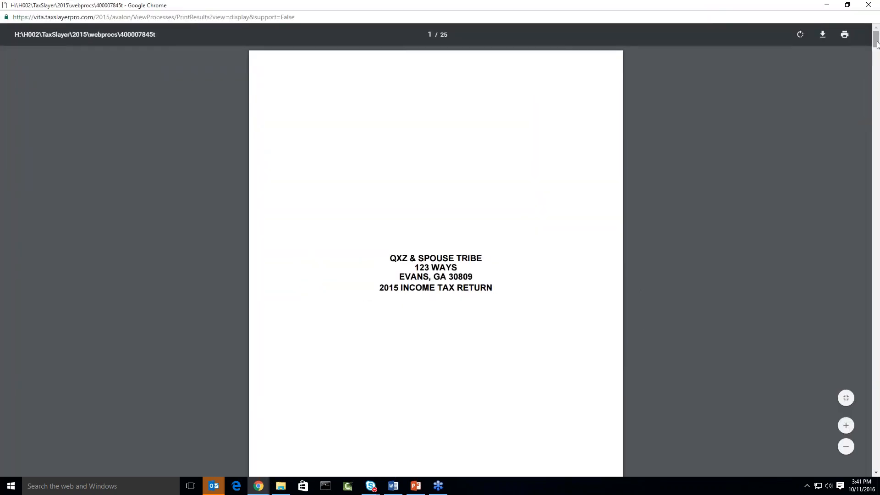
drag(876, 48, 875, 152)
scroll(679, 242, up, 1)
key(ctrl+plus)
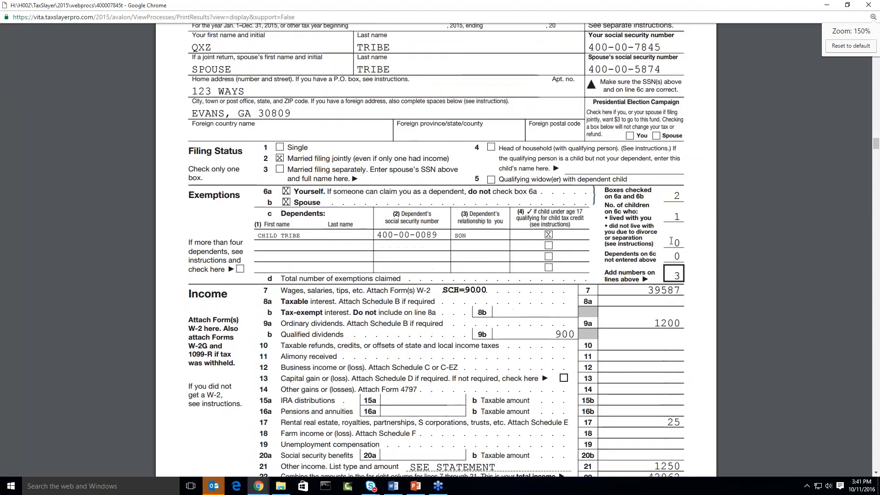
key(ctrl+plus)
key(ctrl+plus)
scroll(445, 152, down, 2)
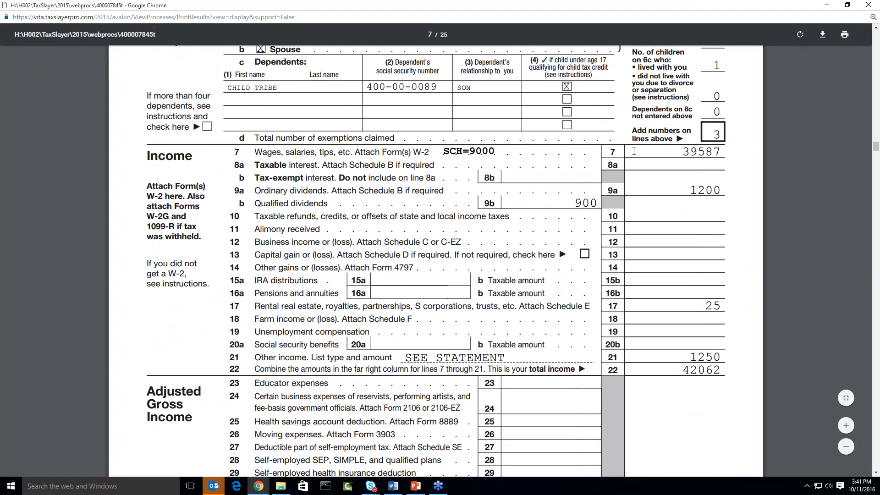
click(869, 7)
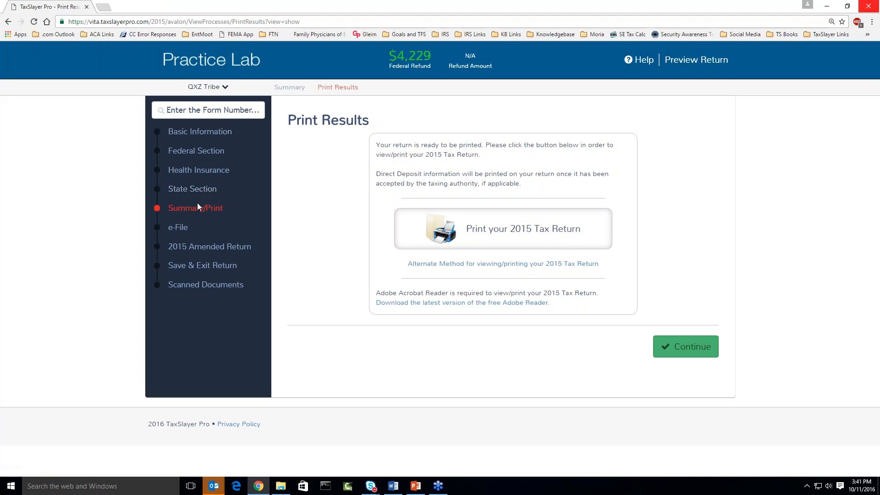
Navigate to Federal income entry, Other Income, Other Income Not Reported Elsewhere.
click(195, 154)
click(599, 215)
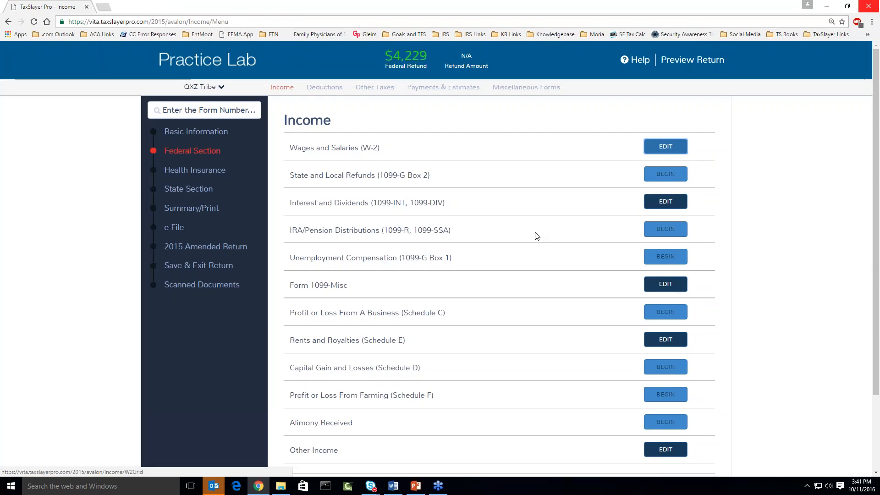
scroll(534, 236, down, 3)
drag(290, 358, 393, 365)
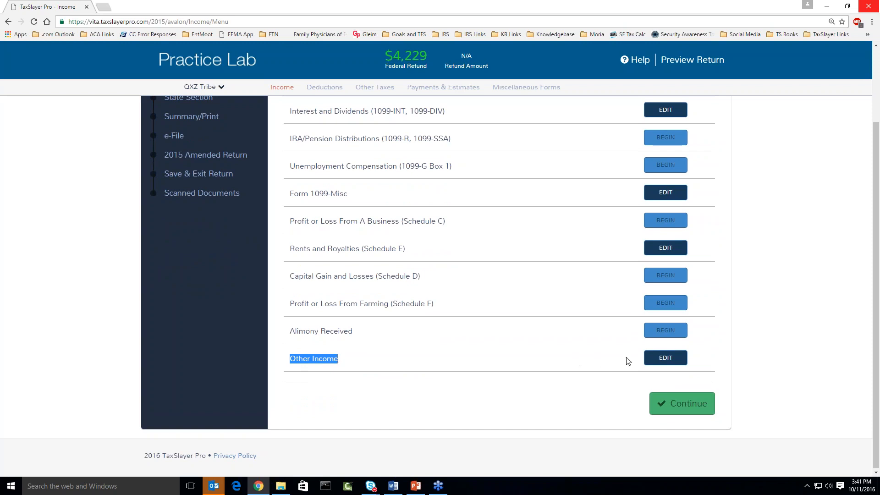
click(662, 359)
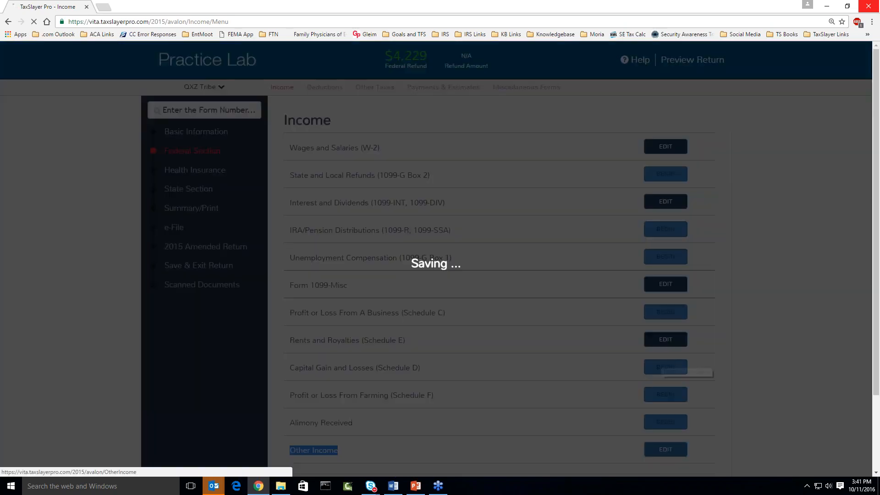
drag(326, 148, 398, 147)
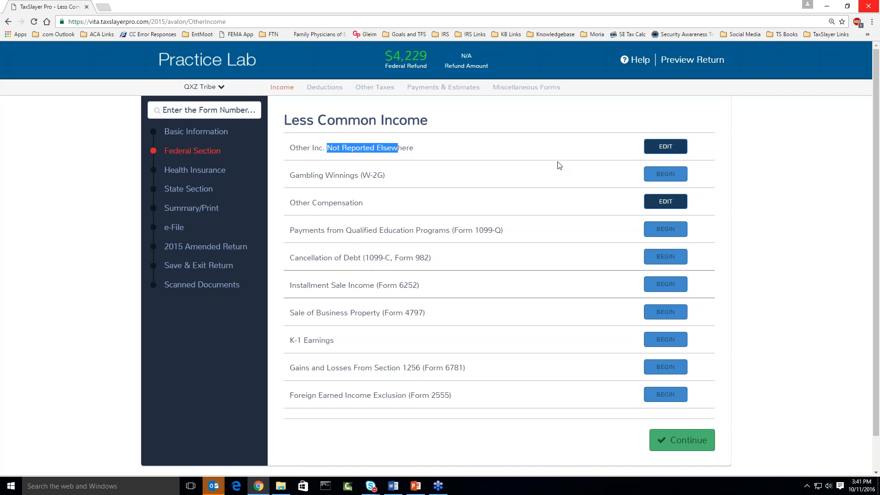
click(668, 148)
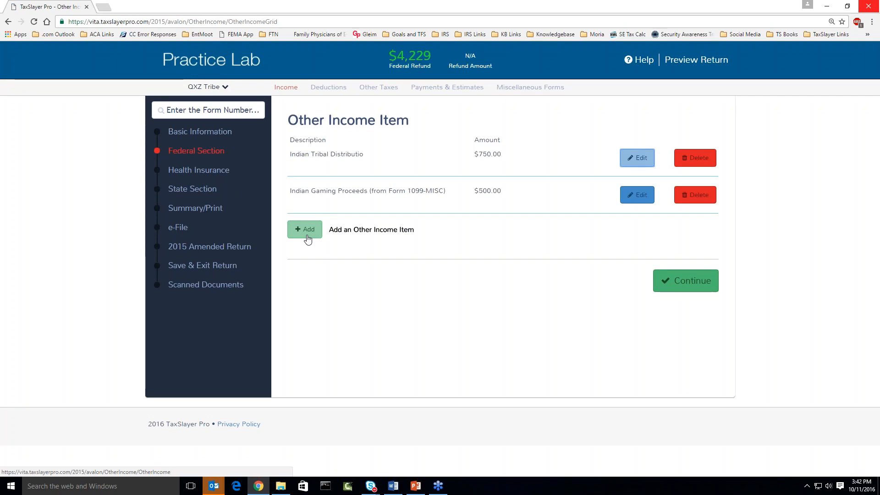
Add an other income item 'Rev Proc 2014-35' with amount -9000.
click(307, 237)
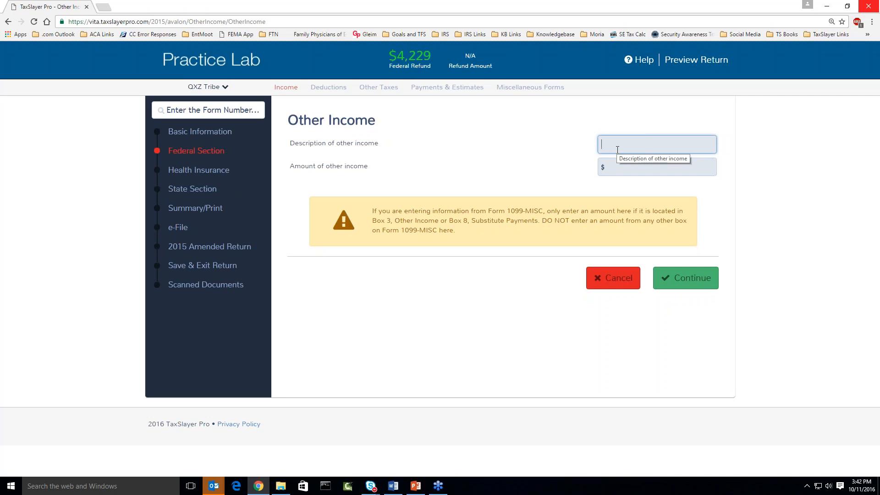
text(Rev)
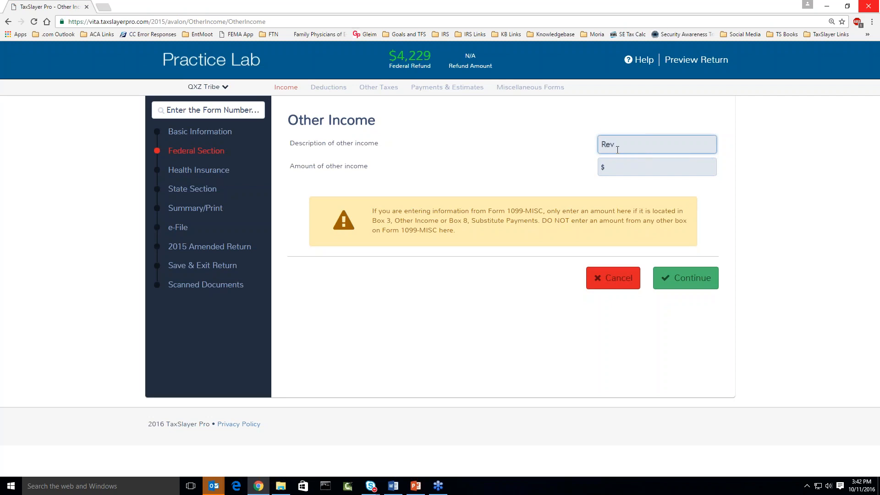
text( Proc 2014-35)
click(621, 166)
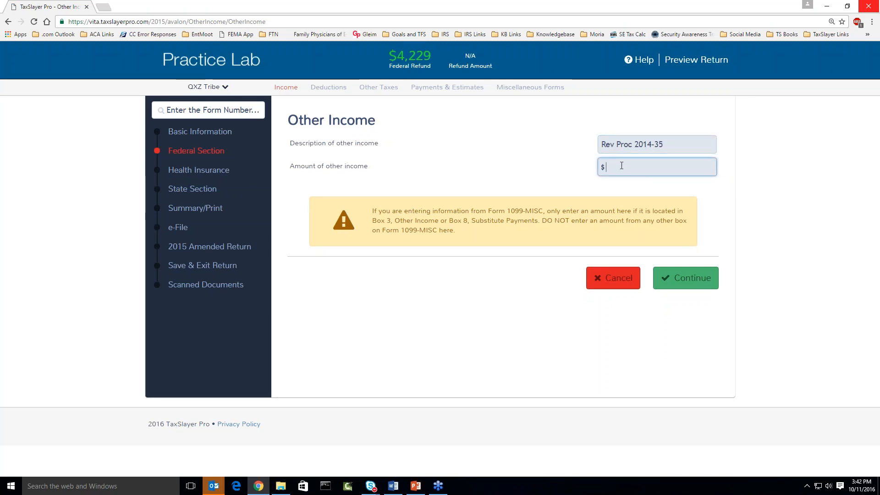
text(-9000)
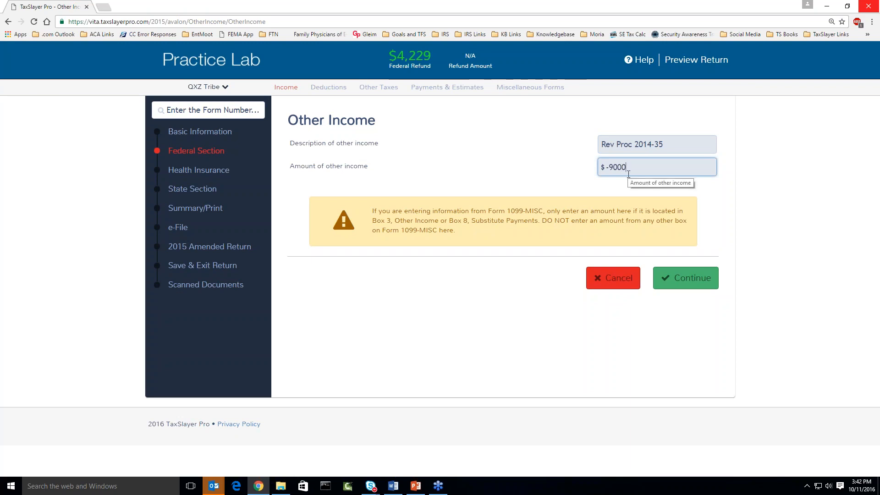
click(691, 277)
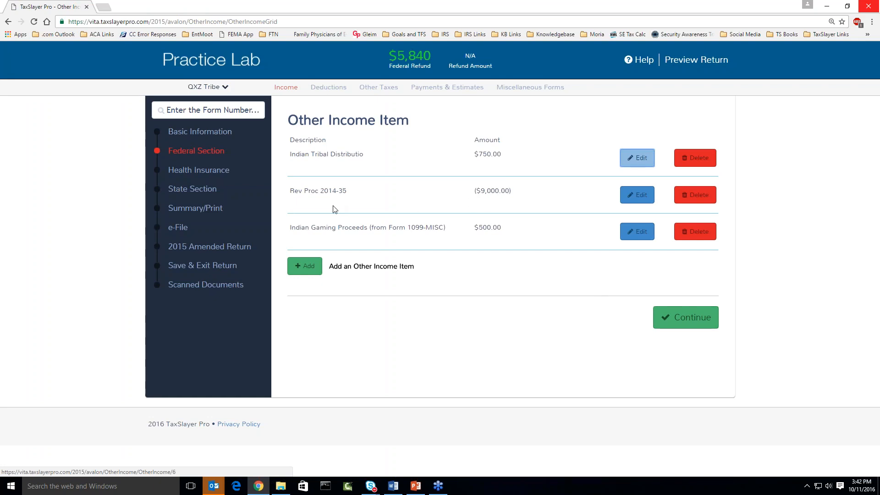
Scroll through the recalculated Form 1040 summary showing income, AGI and a $5,840 refund.
click(199, 210)
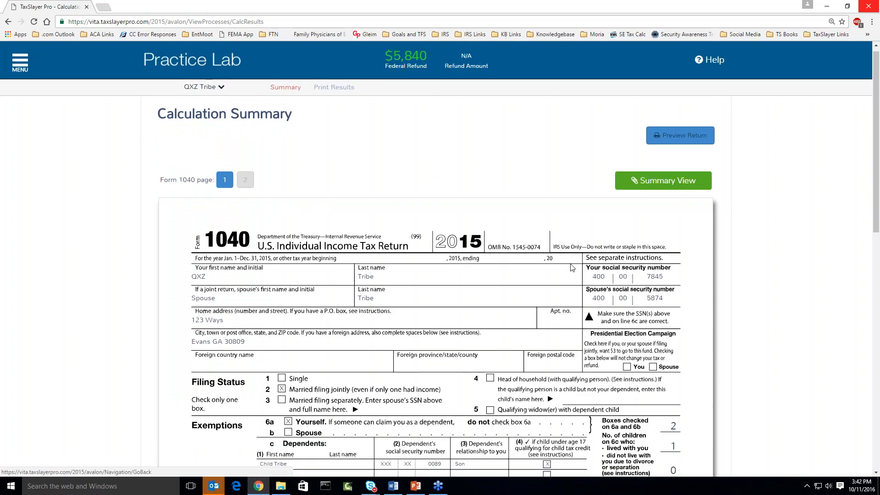
scroll(570, 267, down, 2)
scroll(570, 267, down, 3)
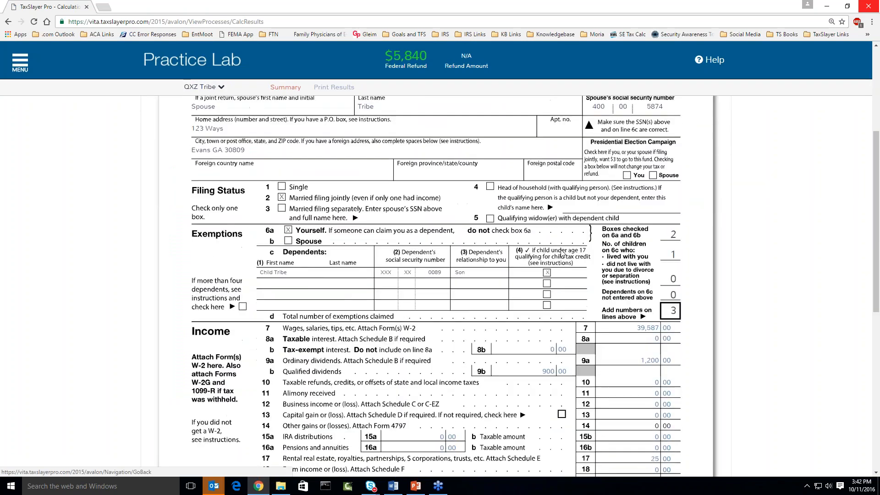
scroll(560, 250, down, 1)
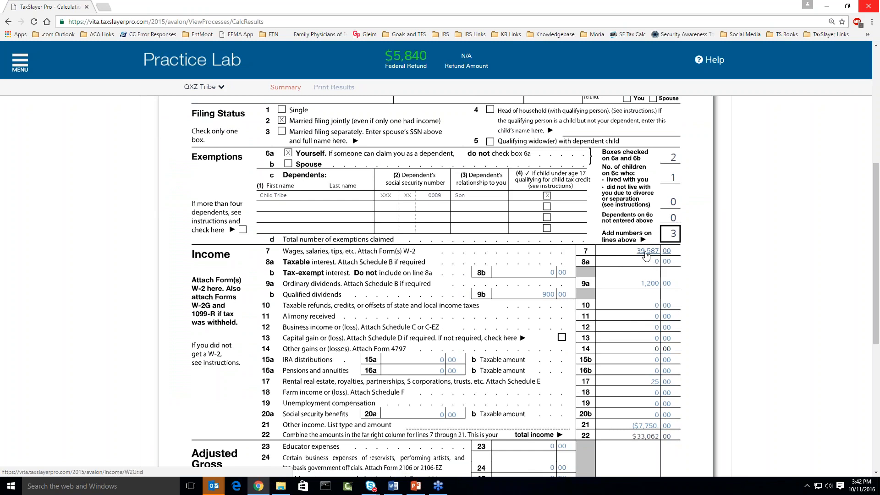
scroll(641, 279, down, 3)
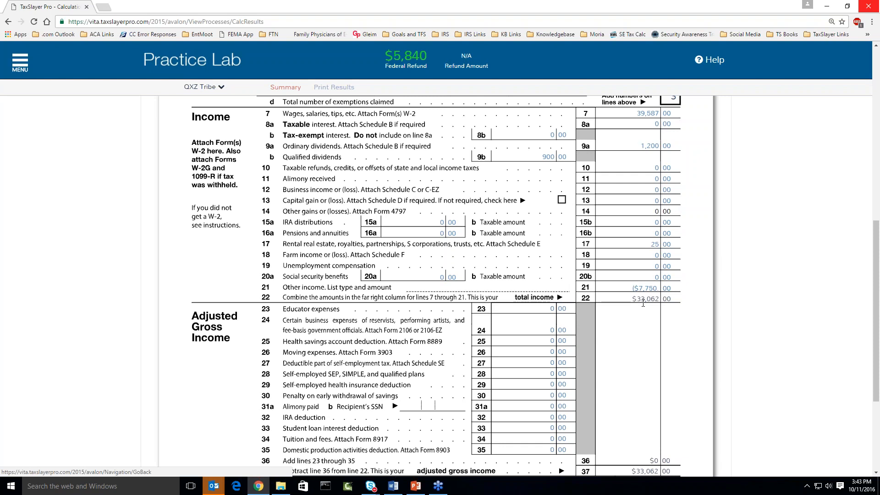
scroll(461, 252, up, 8)
scroll(422, 264, up, 1)
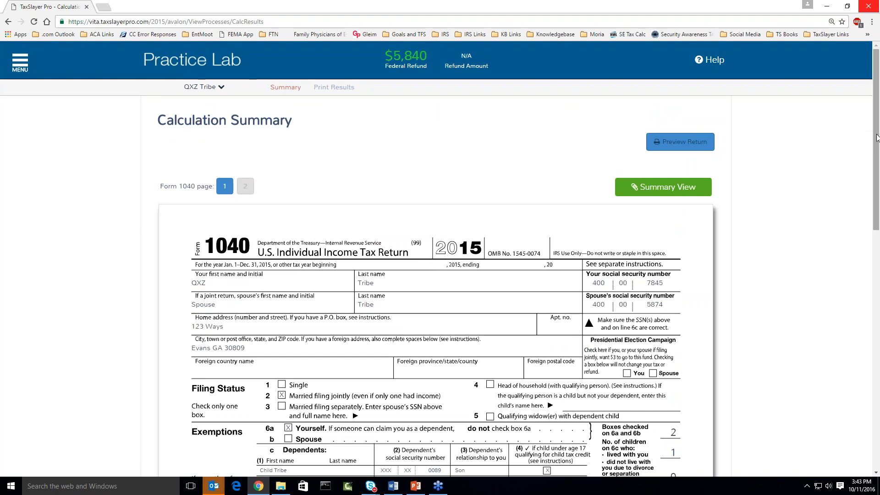
drag(876, 144, 876, 175)
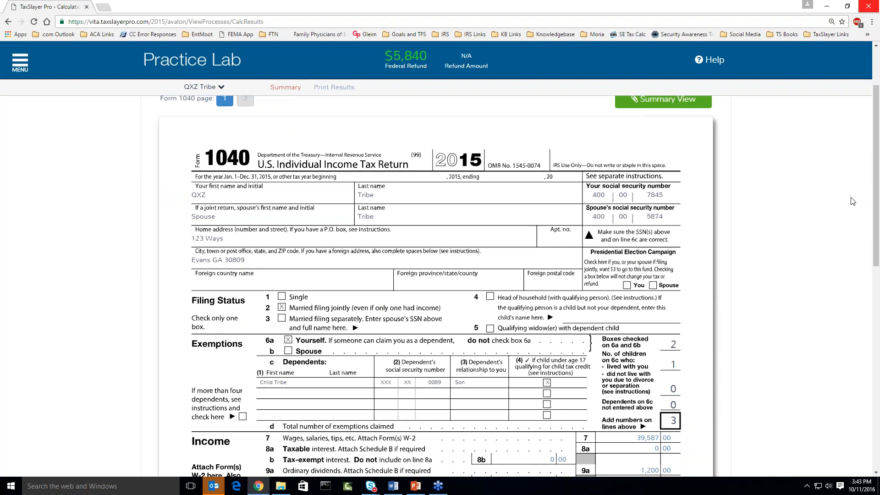
Run the e-File federal error check from the MENU panel.
click(20, 62)
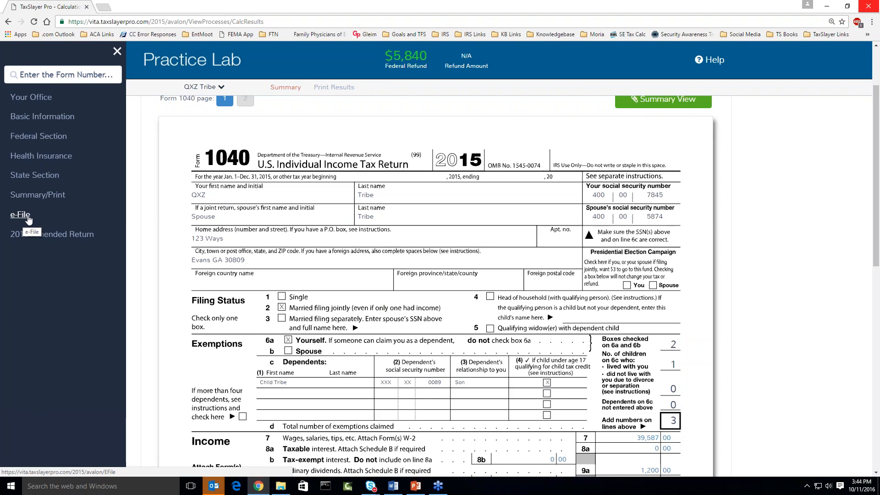
click(20, 214)
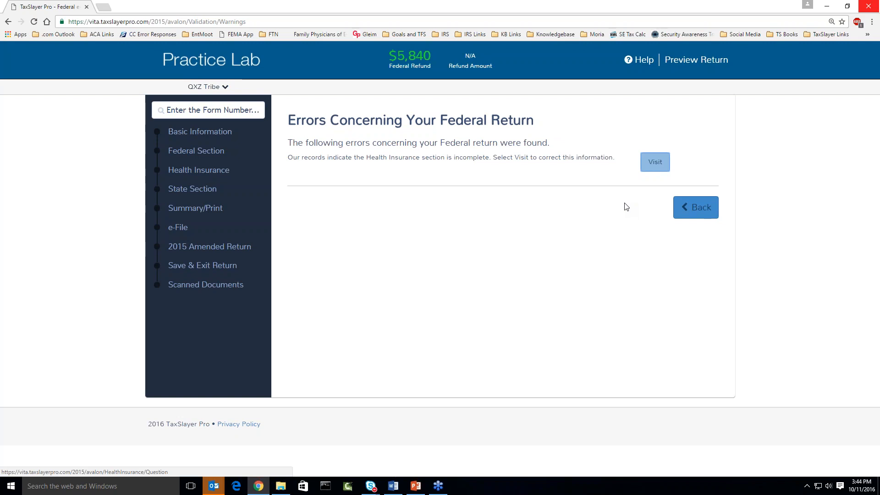
Visit the Health Insurance error and answer No to having 2015 health insurance.
click(654, 163)
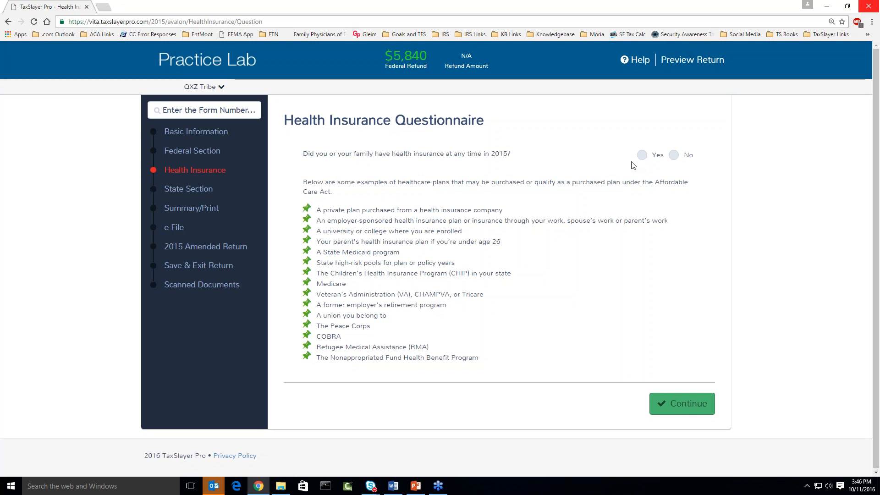
click(674, 155)
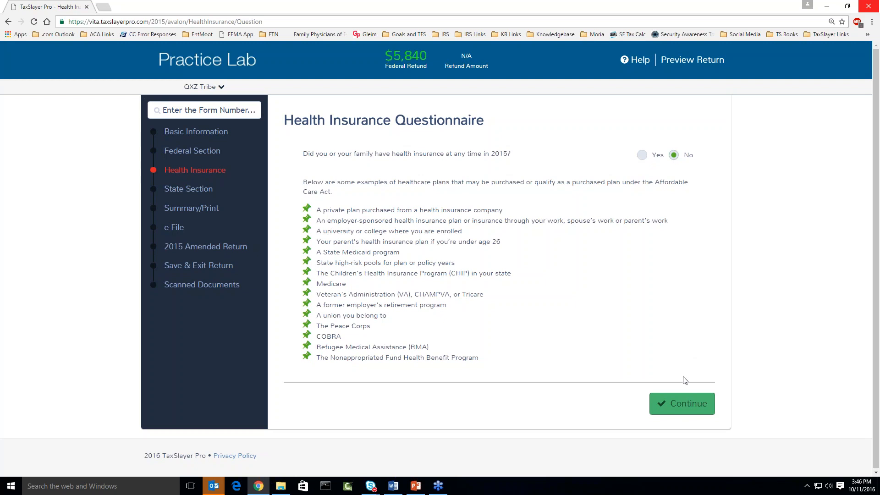
click(682, 405)
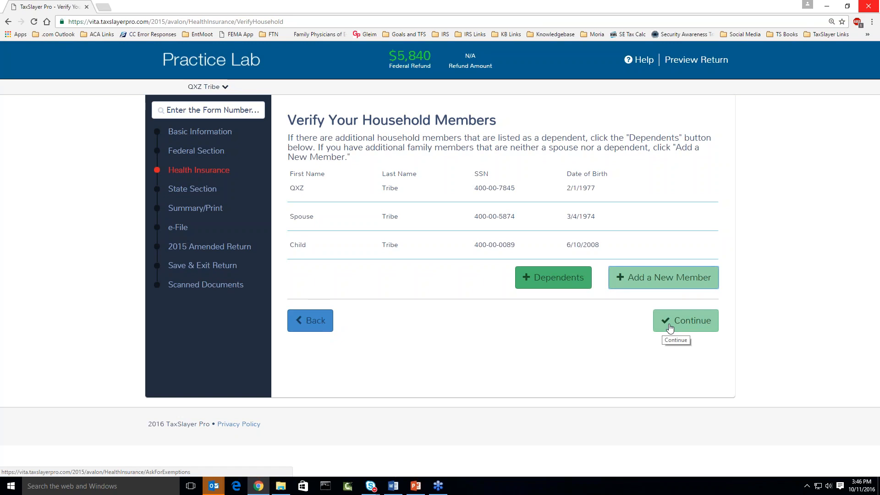
Confirm the three household members and answer Yes to qualifying for health care exemptions.
click(670, 328)
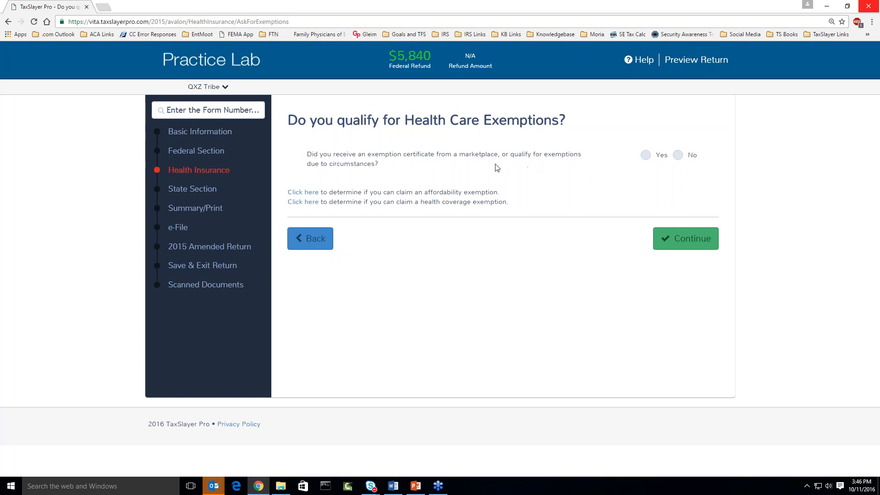
click(646, 156)
click(681, 242)
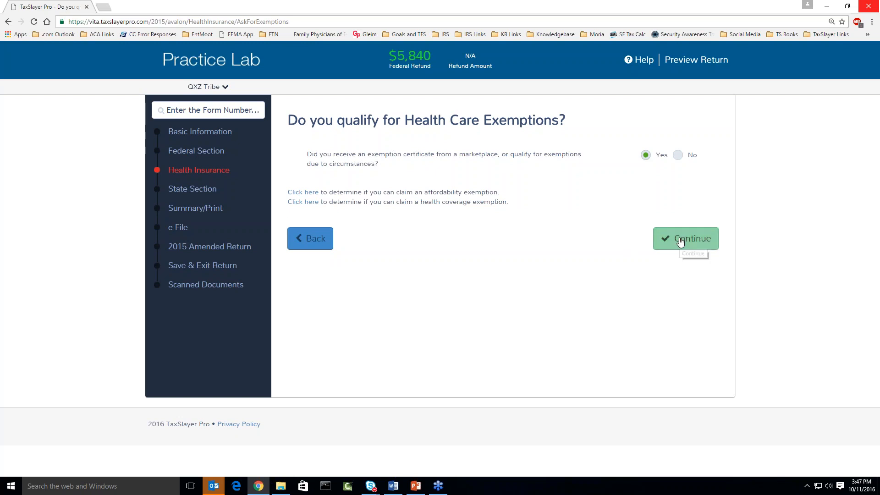
click(680, 242)
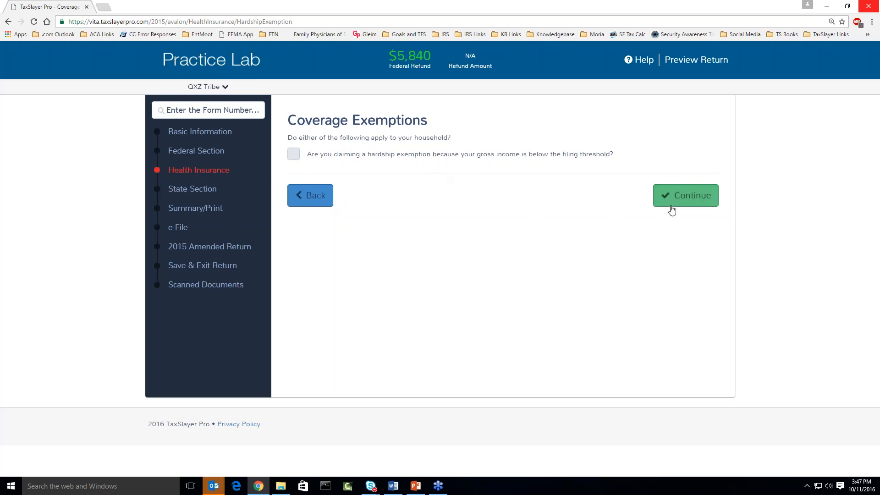
Skip the hardship exemption and select the primary taxpayer with no marketplace certificate.
click(673, 206)
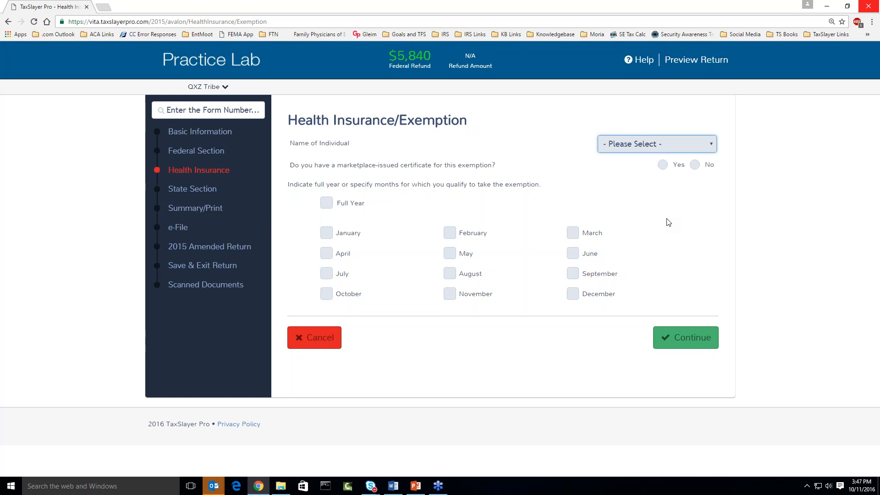
click(711, 151)
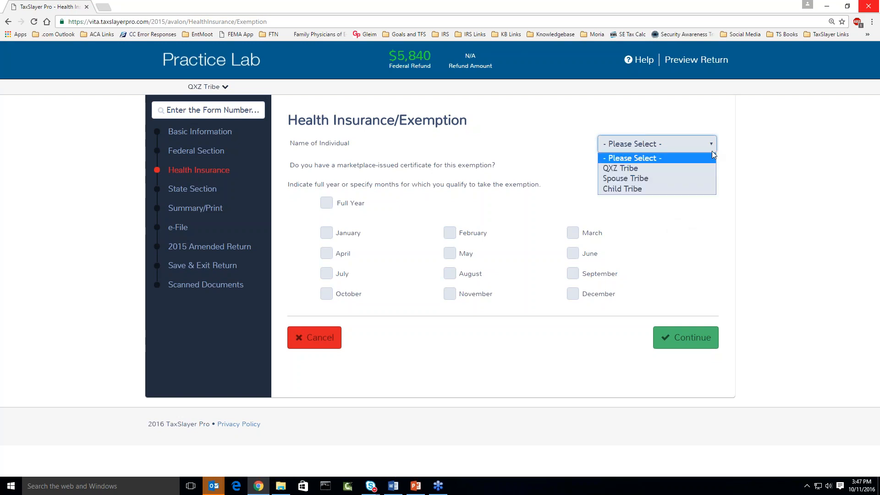
click(672, 166)
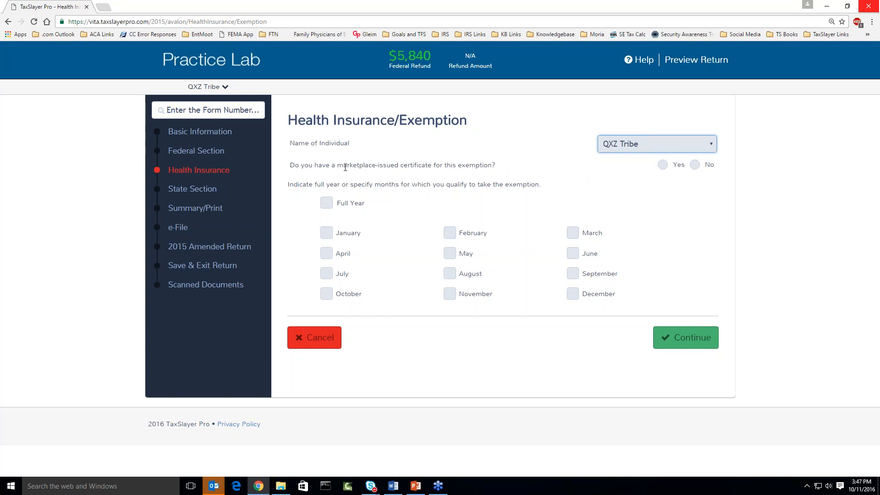
click(696, 166)
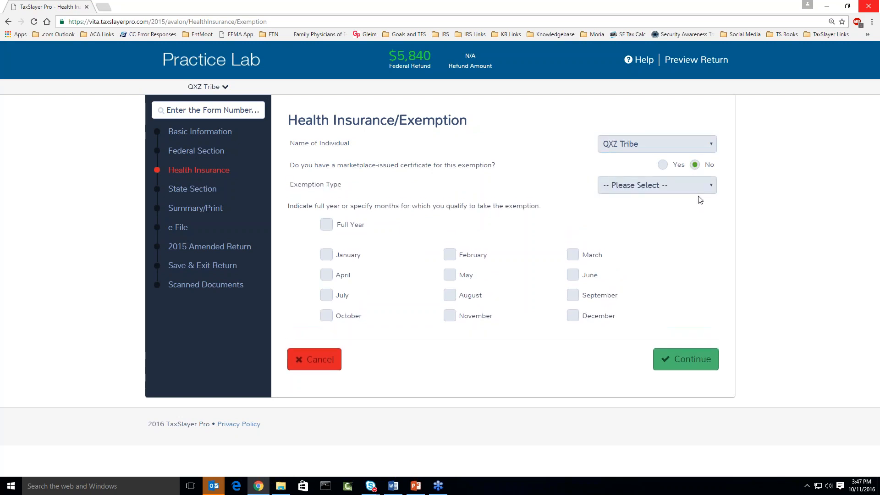
Set exemption type to Member of Federally-recognized Indian tribe, Full Year, and save.
drag(296, 183, 337, 182)
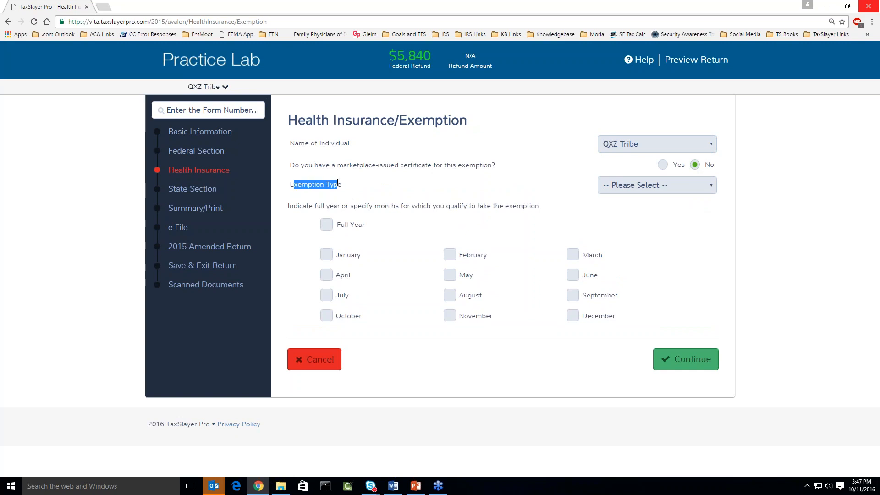
click(709, 185)
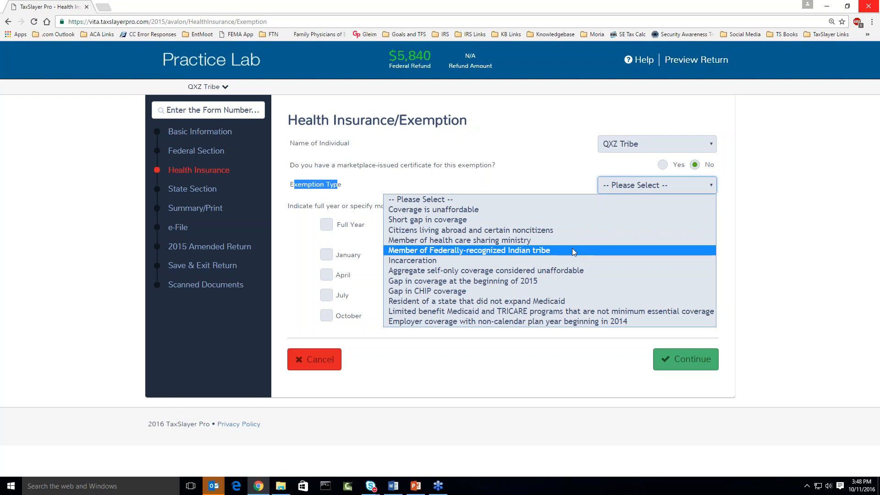
click(572, 250)
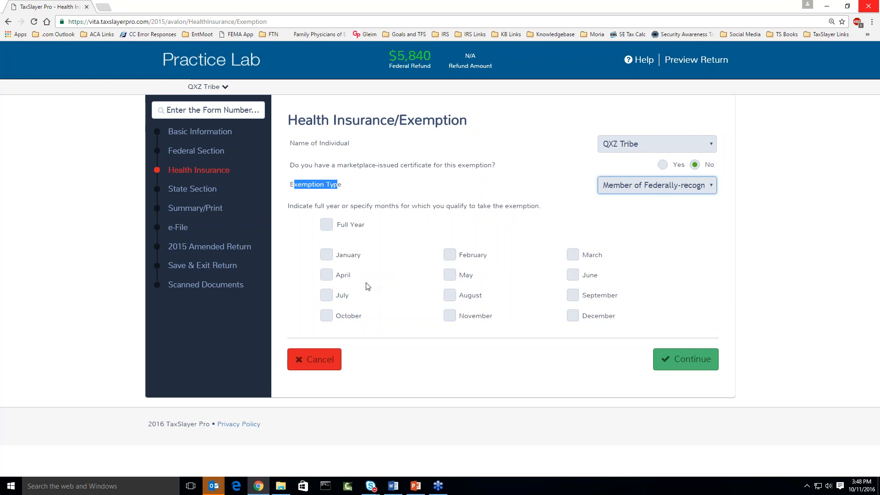
click(327, 226)
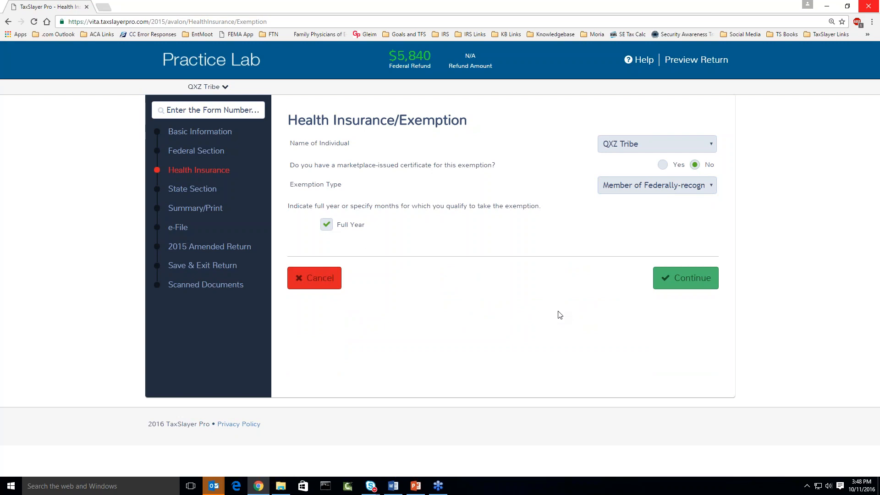
click(688, 280)
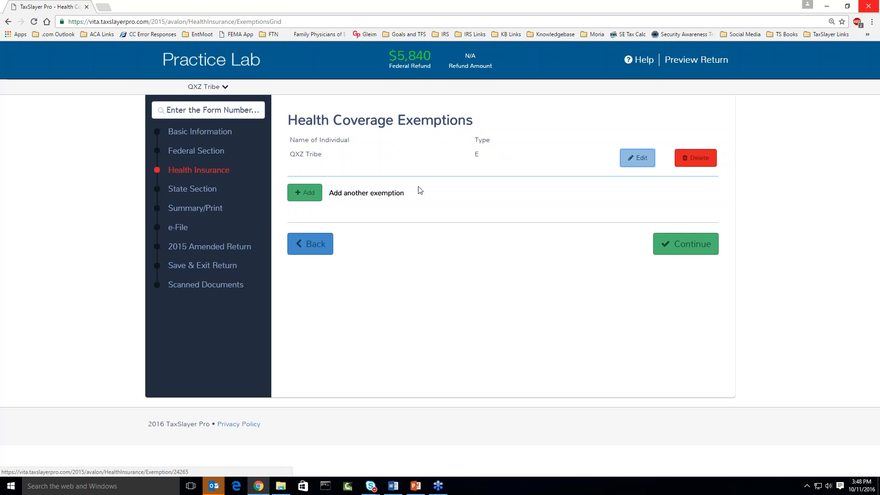
Add Spouse Tribe's full-year Indian tribe exemption with no marketplace certificate.
click(308, 195)
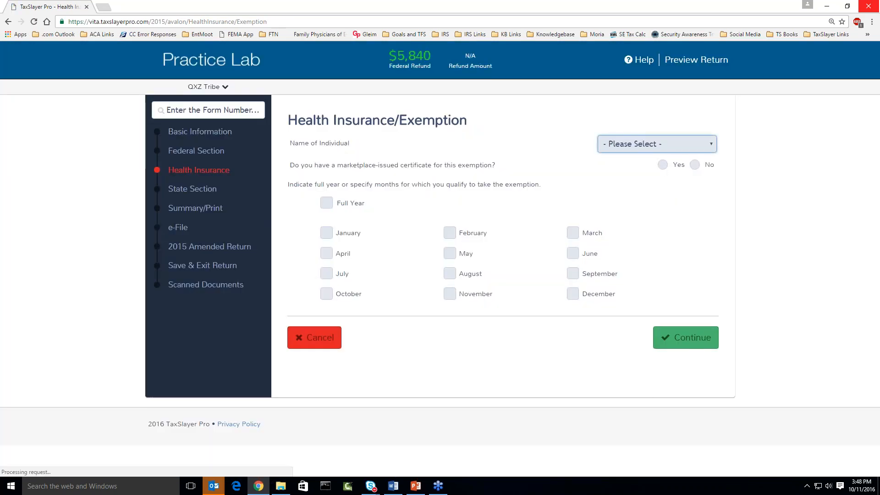
click(623, 143)
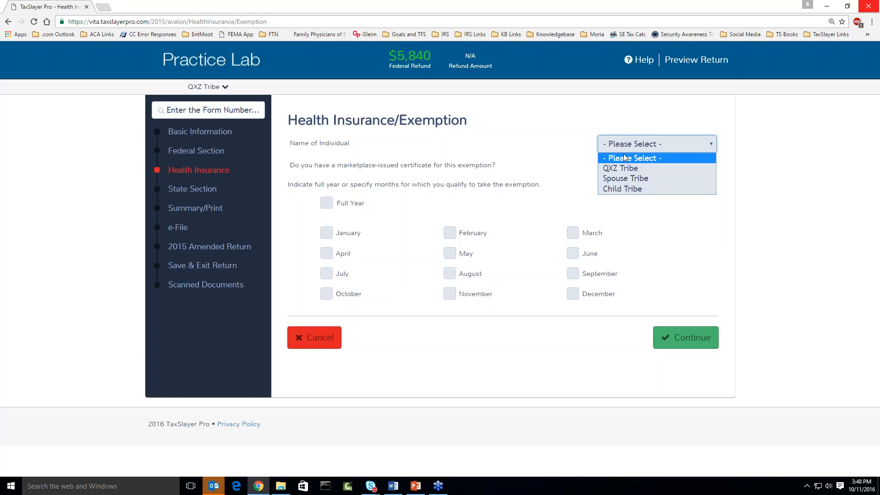
click(622, 178)
click(694, 164)
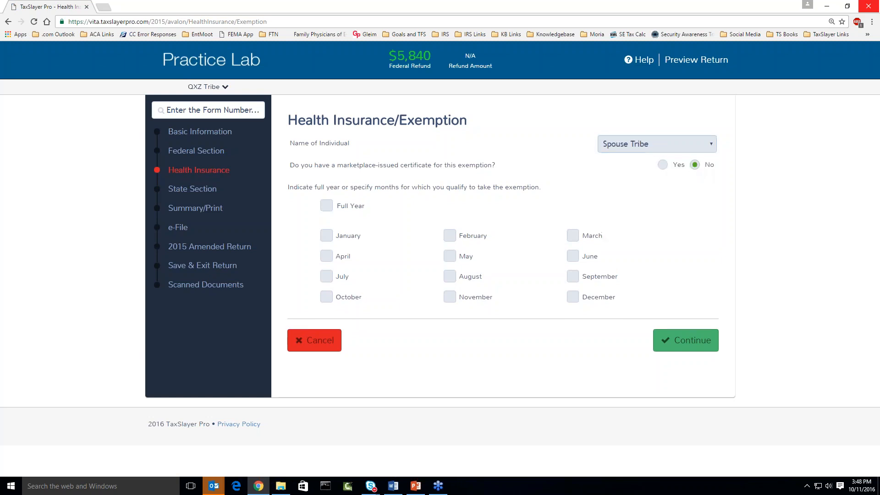
click(669, 186)
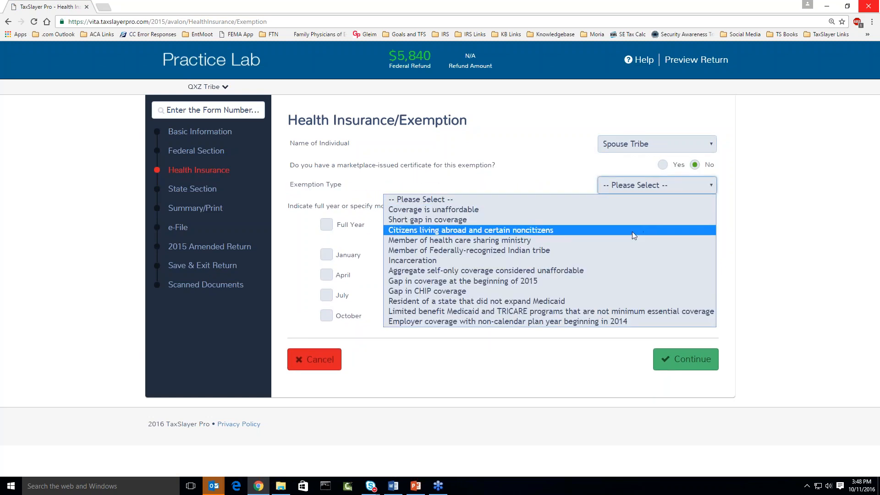
click(625, 250)
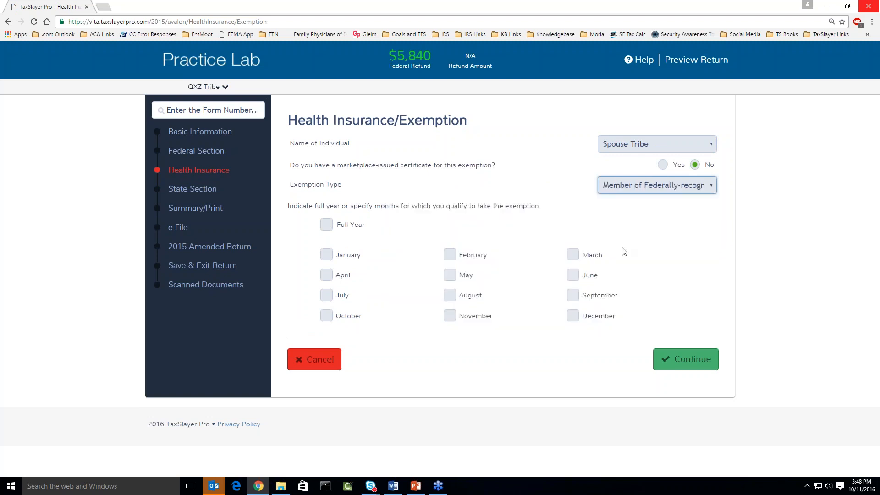
click(328, 228)
click(682, 282)
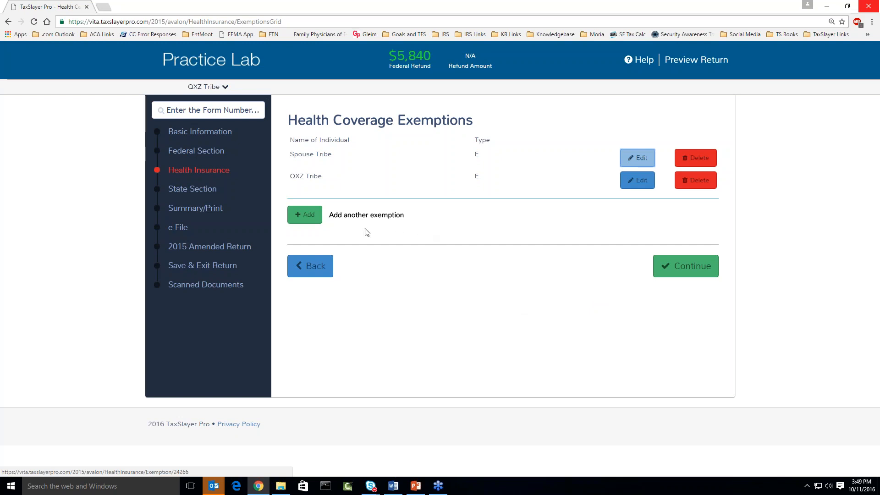
Add Child Tribe's full-year exemption with Yes to a marketplace certificate and its certificate number.
click(316, 219)
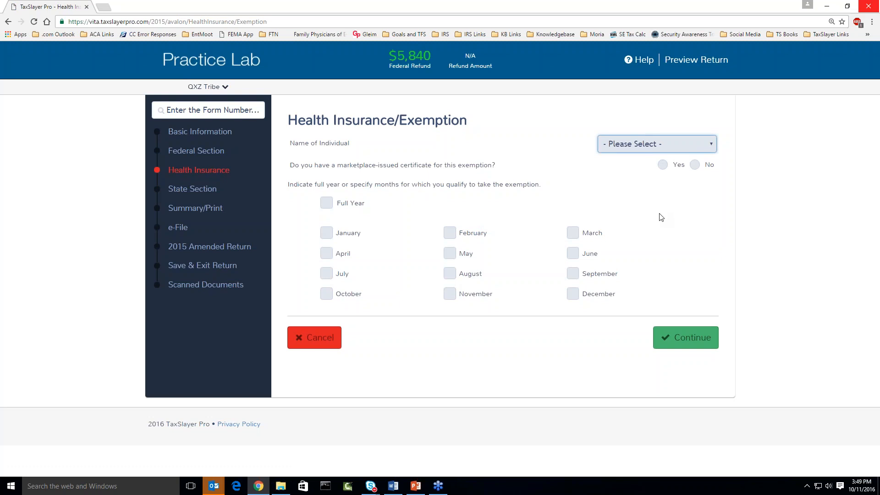
click(607, 151)
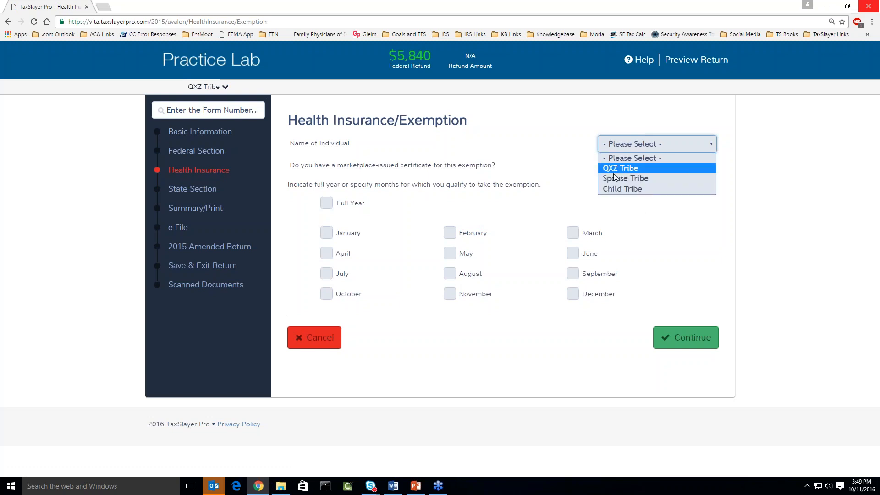
click(616, 189)
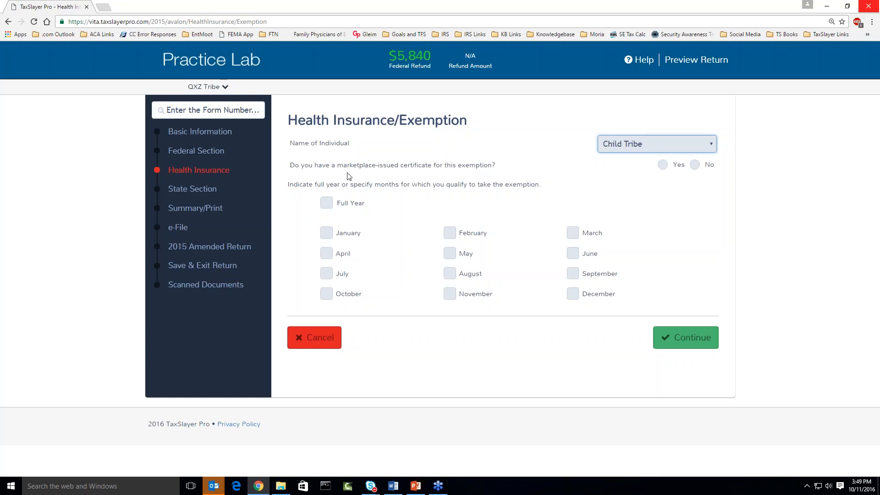
click(663, 165)
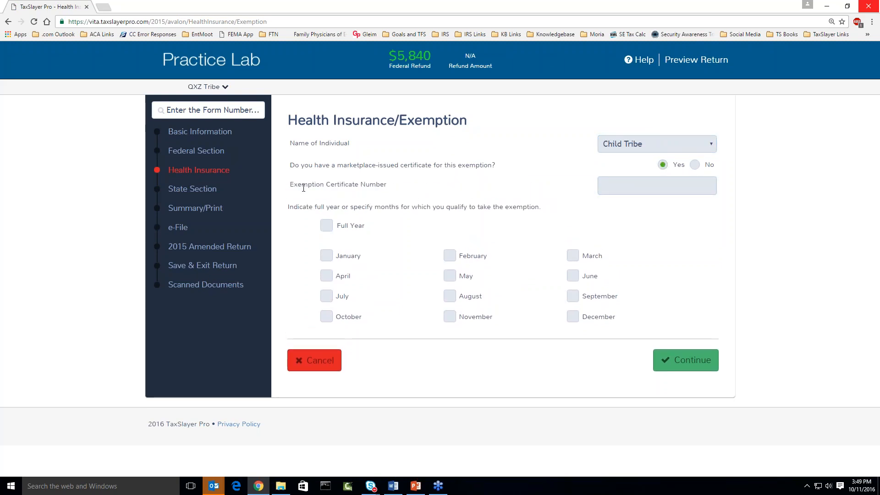
drag(298, 185, 385, 186)
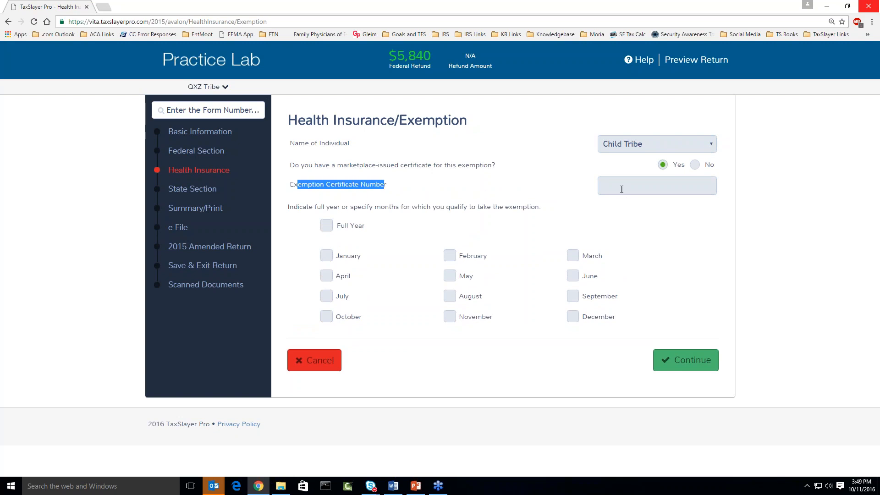
click(613, 187)
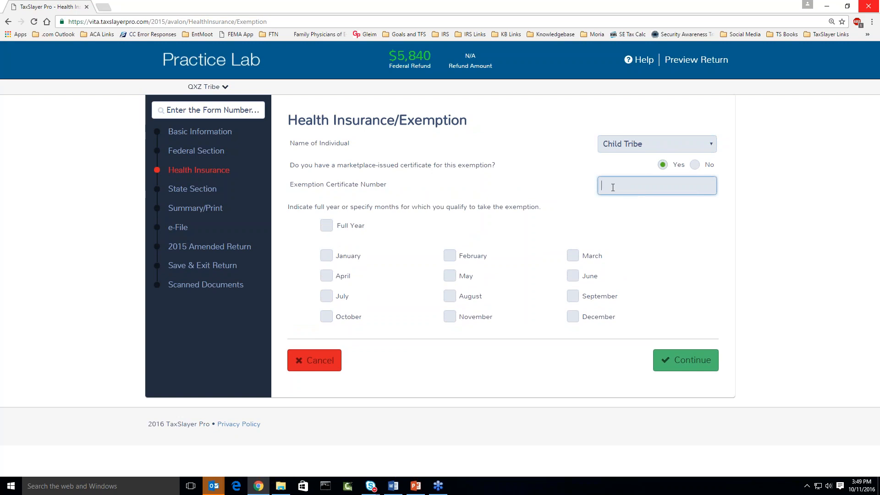
text(8787454)
click(327, 227)
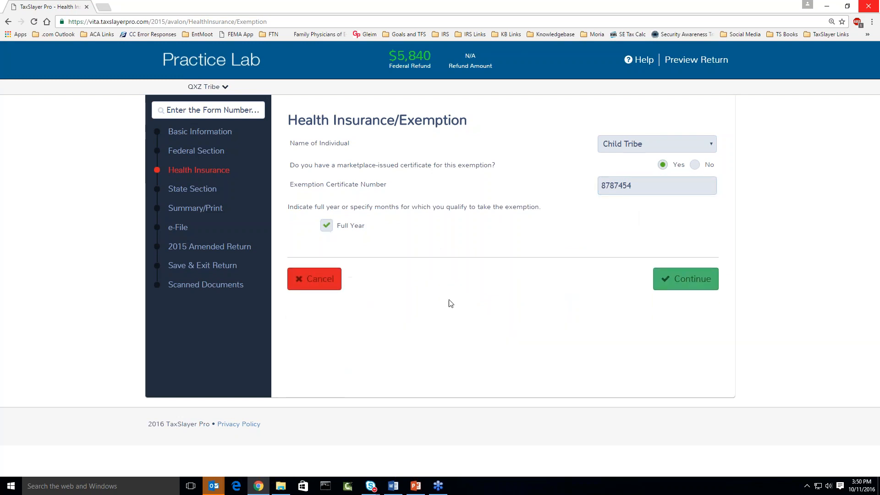
click(686, 287)
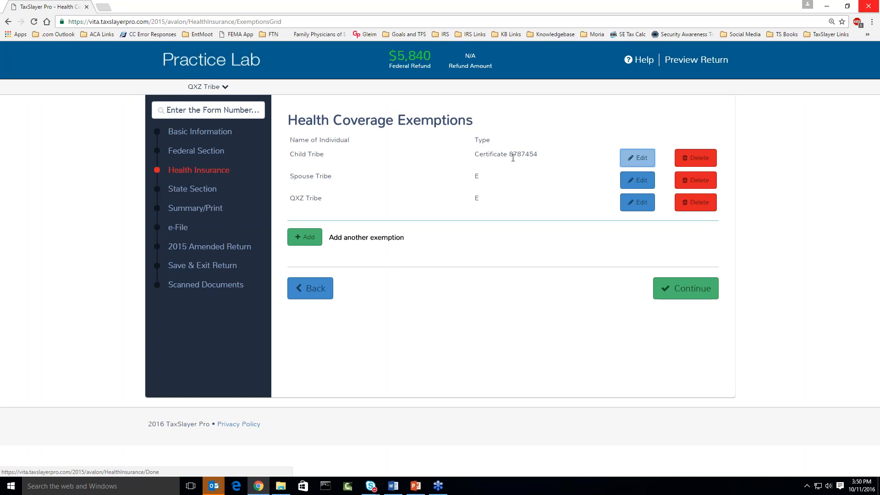
Edit Child Tribe's exemption, replacing the certificate number with 'pending', and save.
click(640, 160)
click(636, 187)
double_click(636, 186)
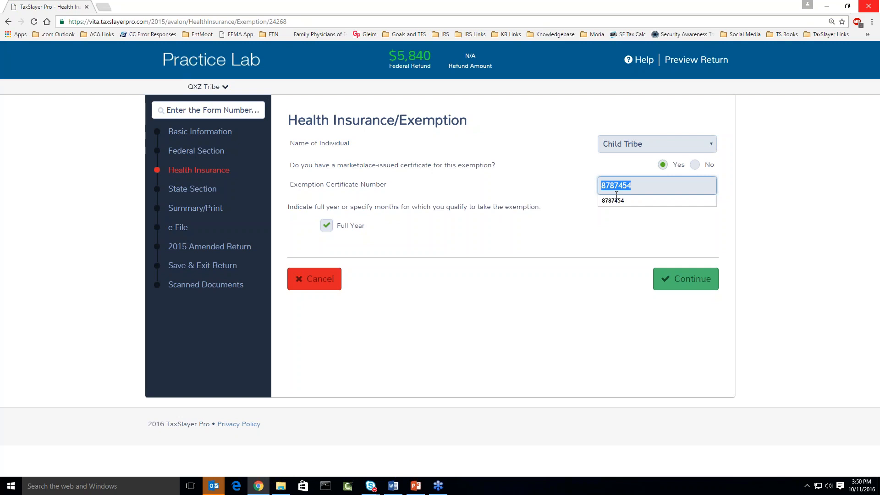
key(BackSpace)
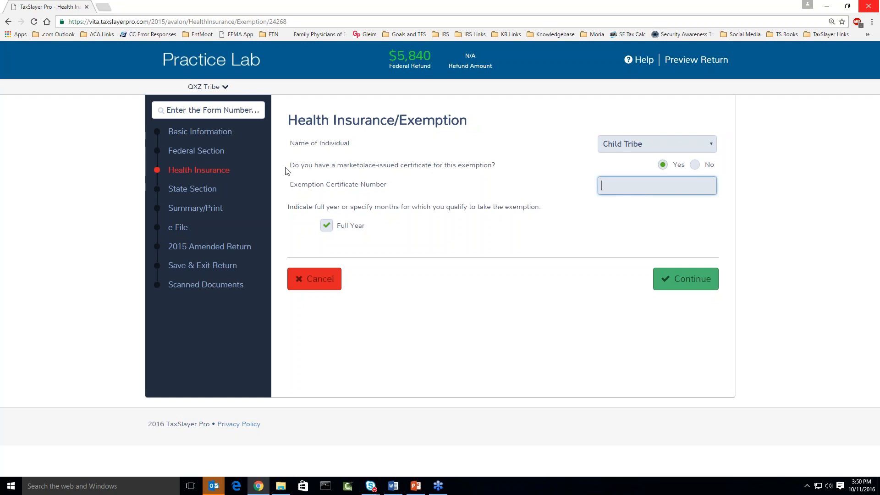
drag(293, 166, 489, 168)
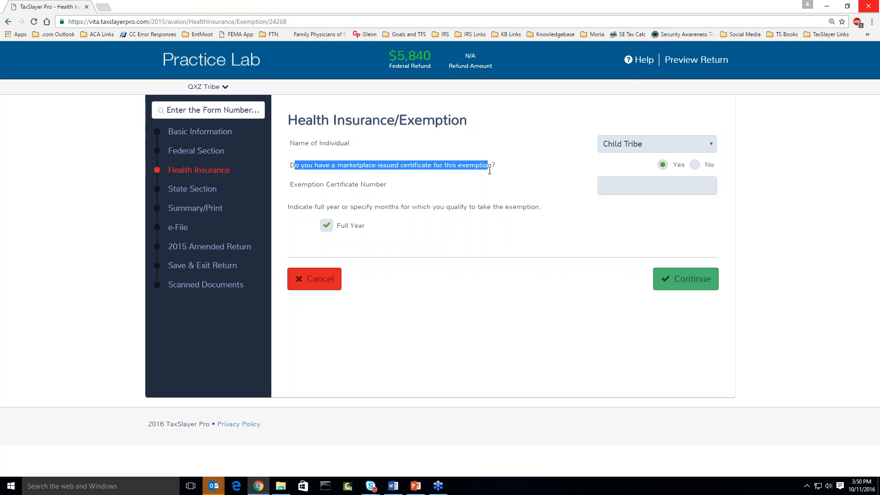
click(603, 188)
text(pendi)
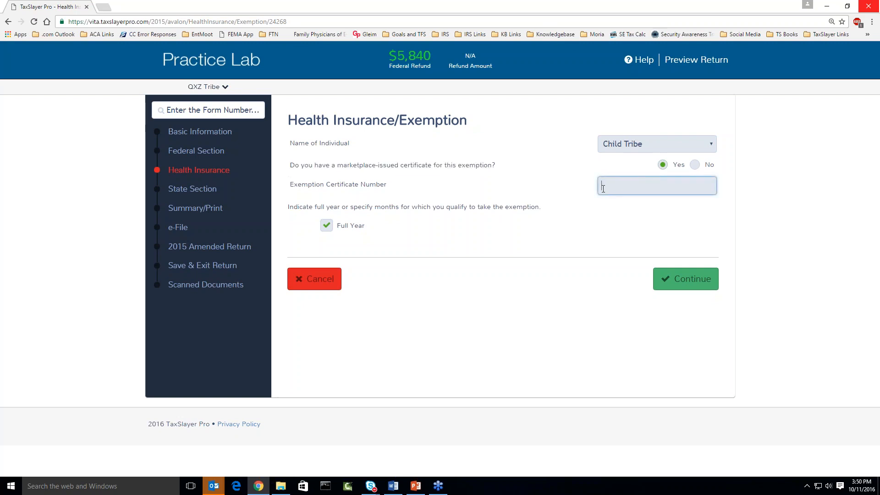
text(ng)
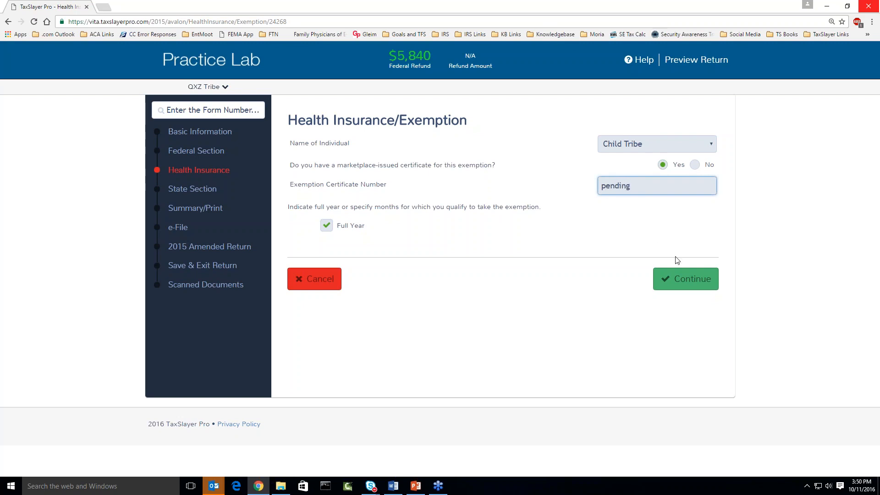
click(673, 281)
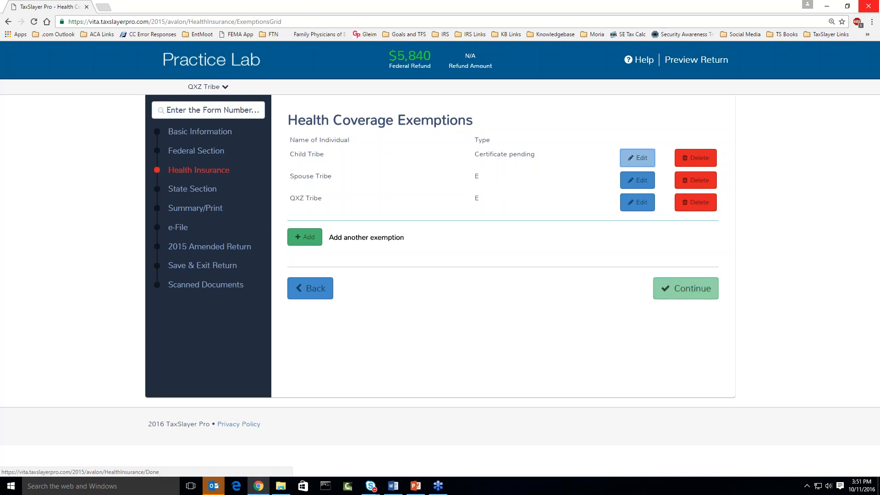
Leave the exemptions grid and return to the Health Insurance Questionnaire, where 2015 coverage remains No.
click(685, 288)
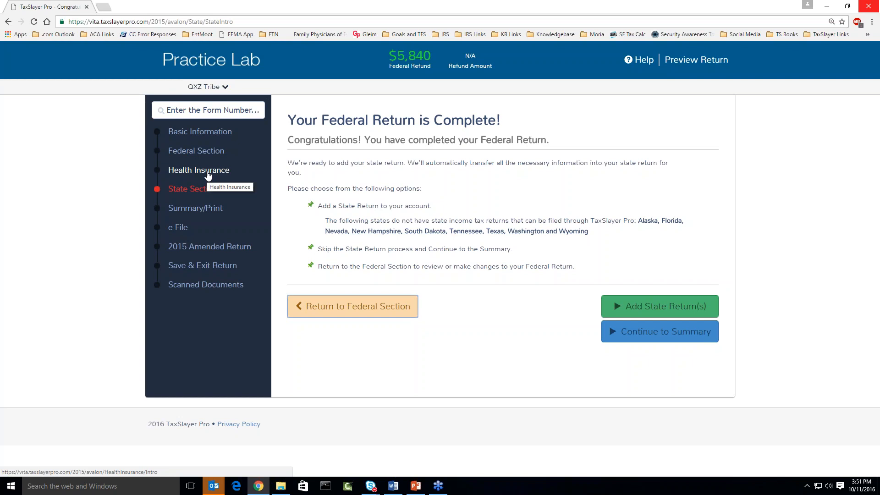
click(207, 174)
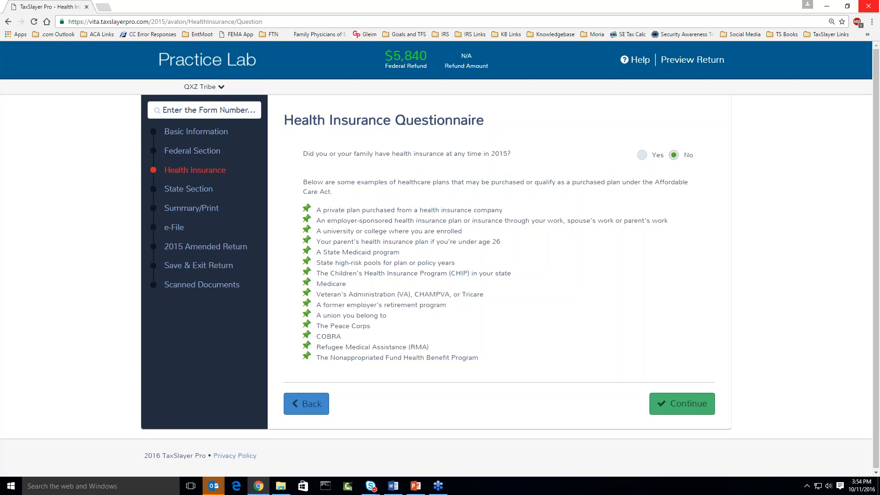
Go to the Federal Section's income intro page, where the federal refund shows $5,840.
click(201, 150)
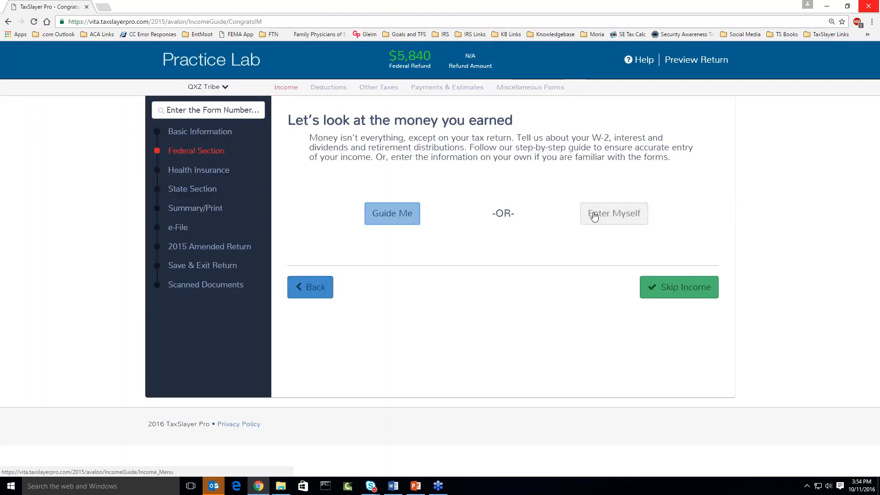
Choose Enter Myself and begin the Schedule F Profit or Loss From Farming entry.
click(595, 216)
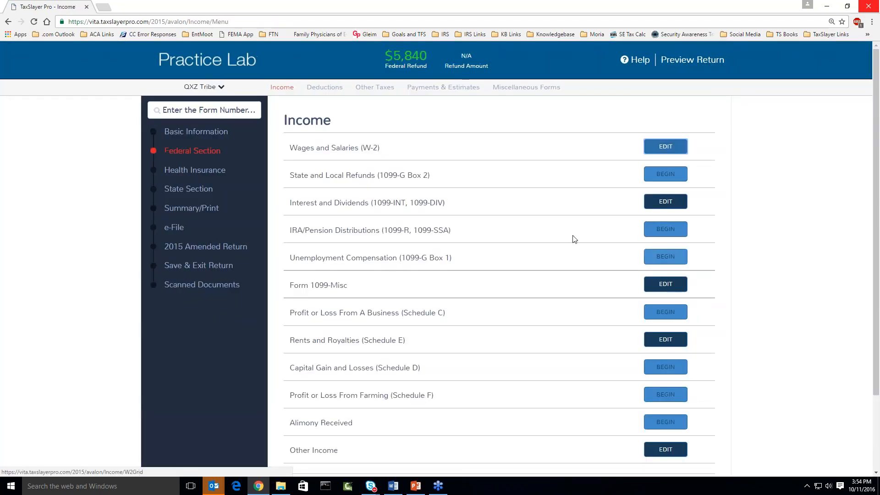
scroll(540, 244, down, 1)
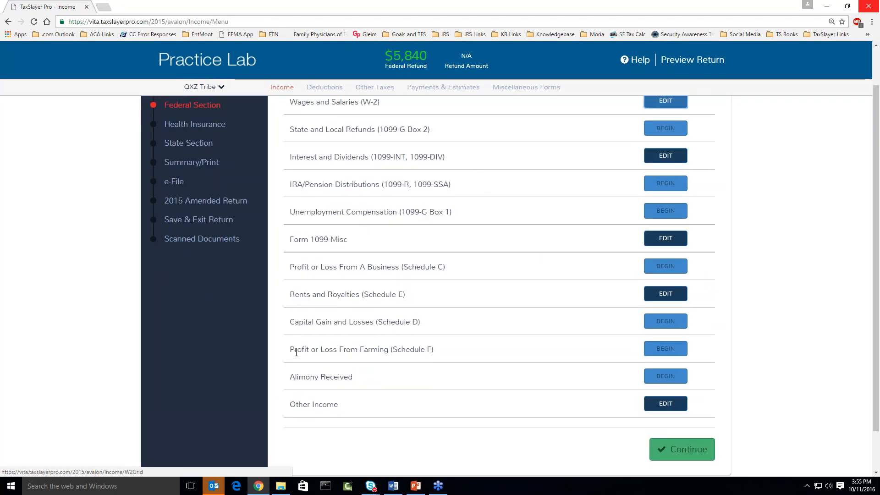
drag(296, 352, 441, 358)
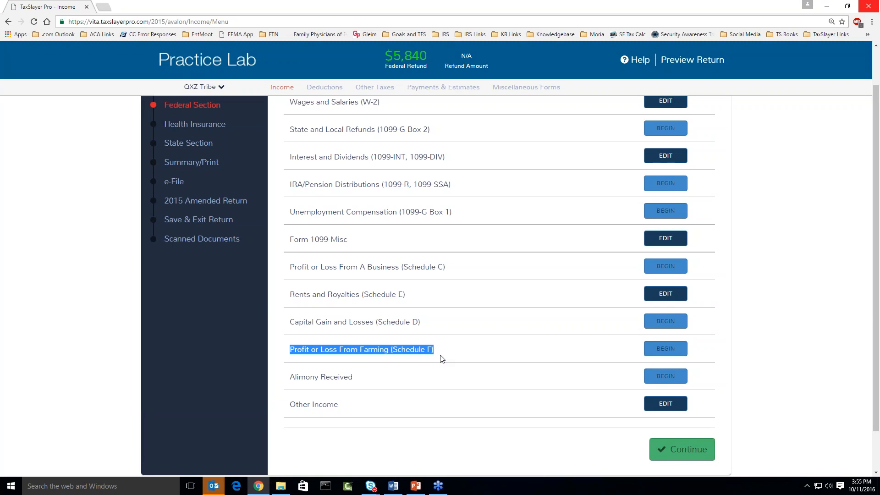
click(644, 353)
click(623, 351)
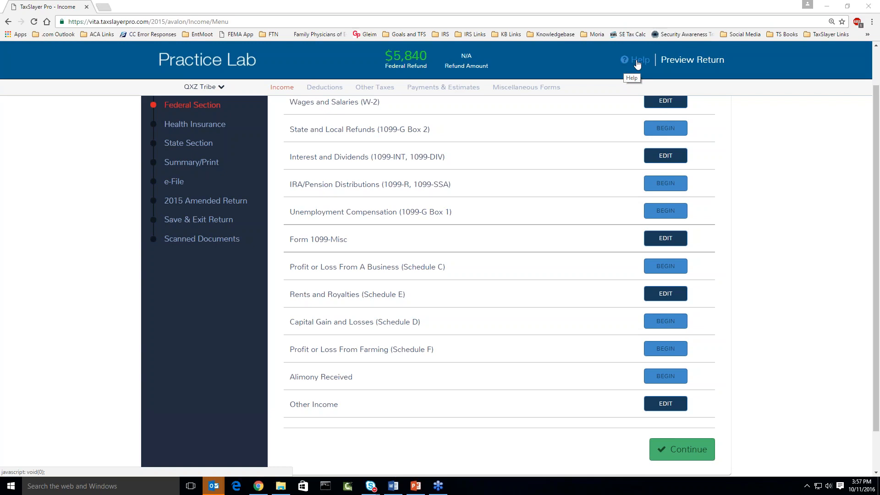
click(637, 61)
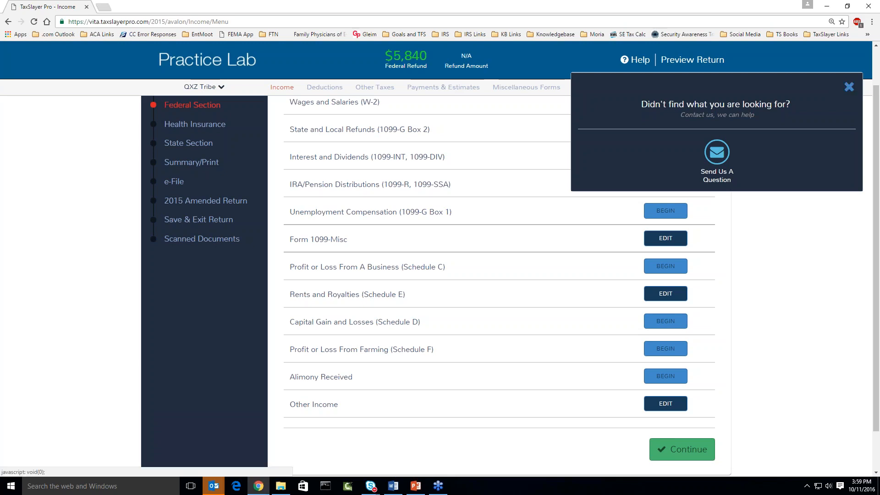
click(849, 87)
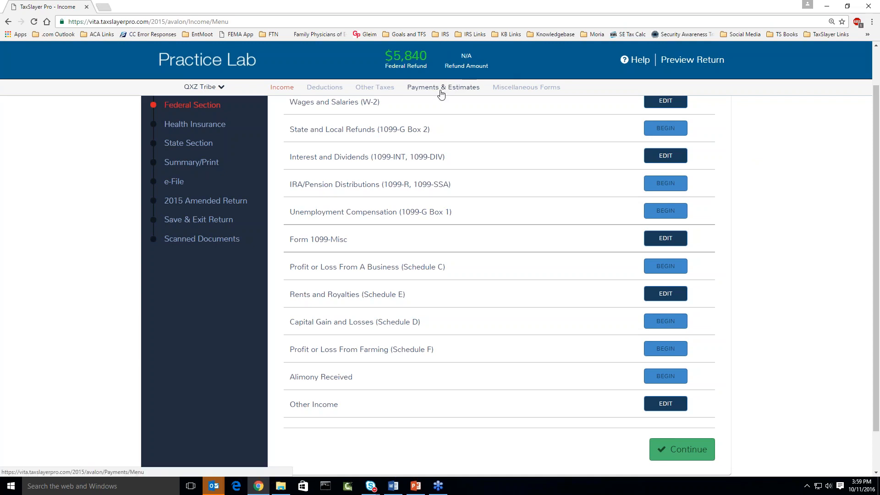
Close the return by choosing Your Office from the QXZ Tribe menu.
scroll(486, 140, up, 1)
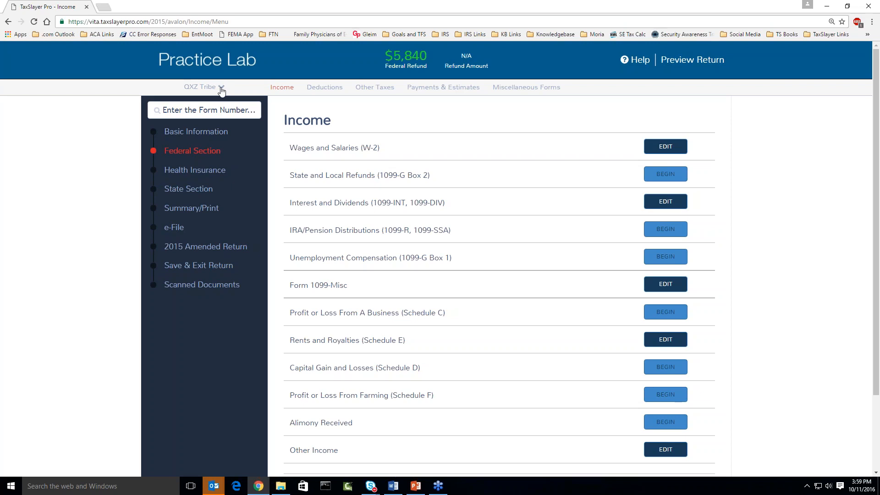
click(221, 90)
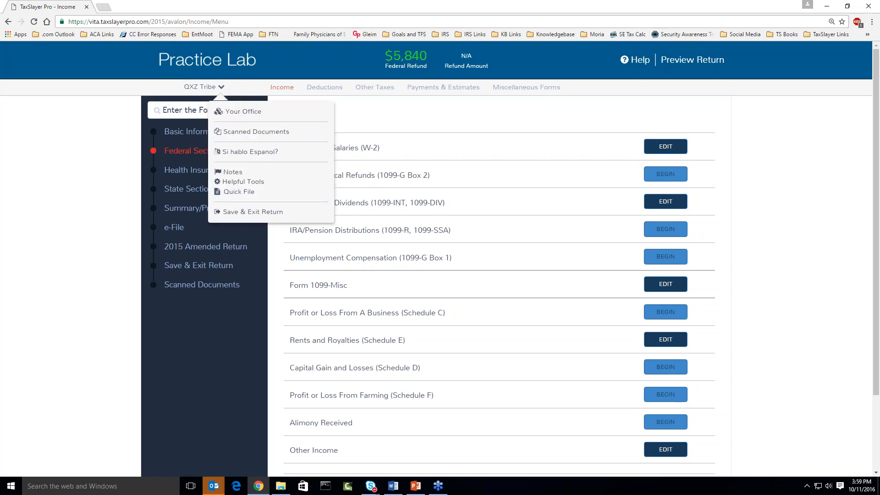
click(236, 118)
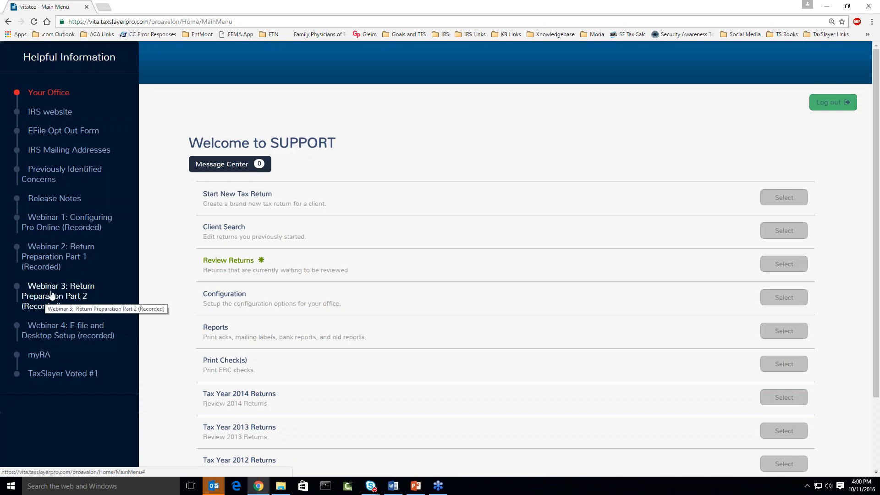
Open 'Webinar 1: Configuring Pro Online (Recorded)' from the Helpful Information sidebar.
click(55, 229)
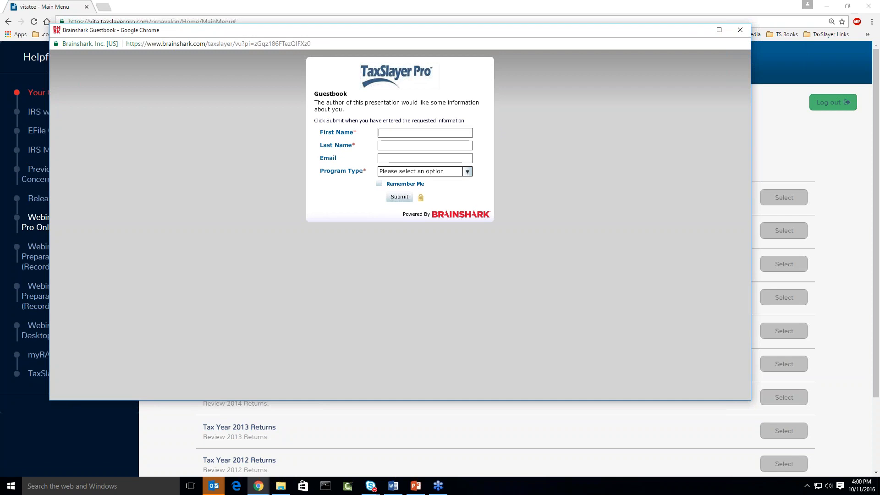
Enter the visitor's first and last name in the guestbook.
text(Craig)
key(Tab)
text(Teszt)
Set Program Type to None and tick Remember Me.
click(469, 174)
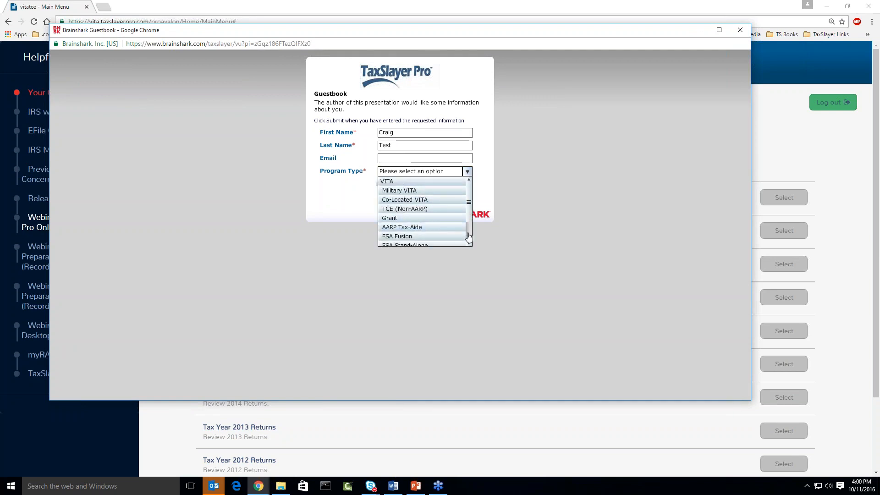
click(468, 242)
click(468, 243)
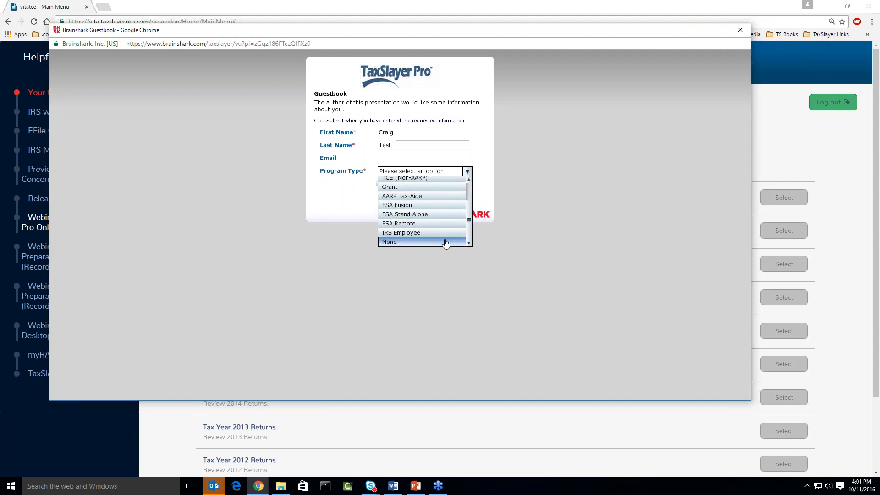
click(445, 242)
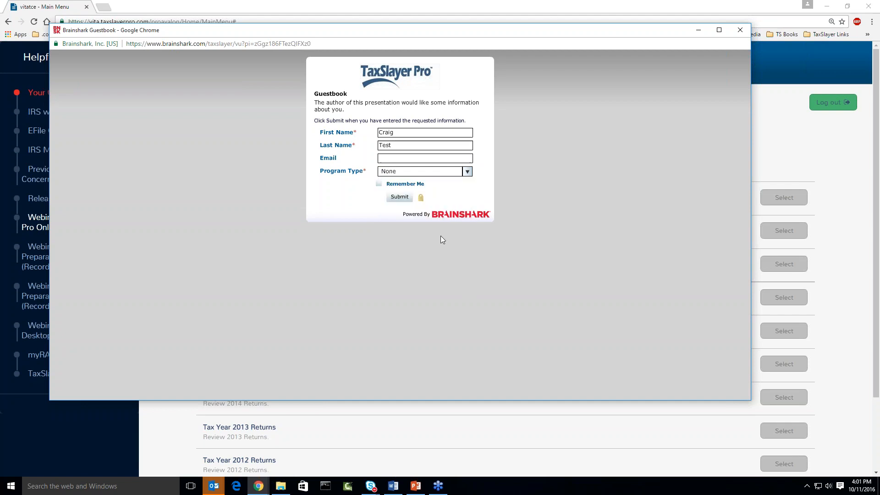
click(378, 184)
click(399, 197)
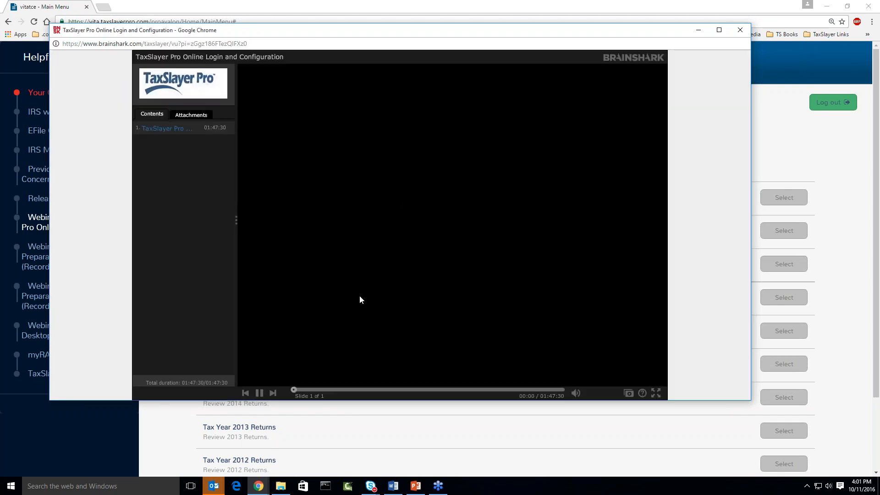
click(259, 393)
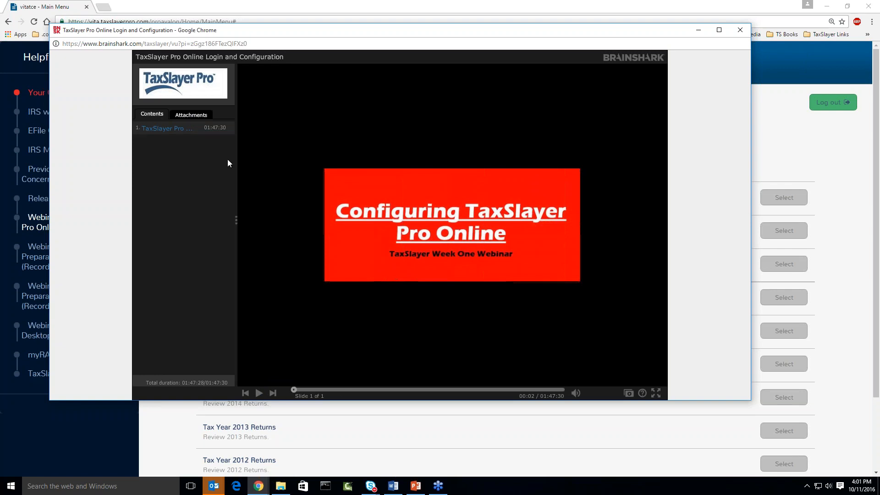
click(196, 118)
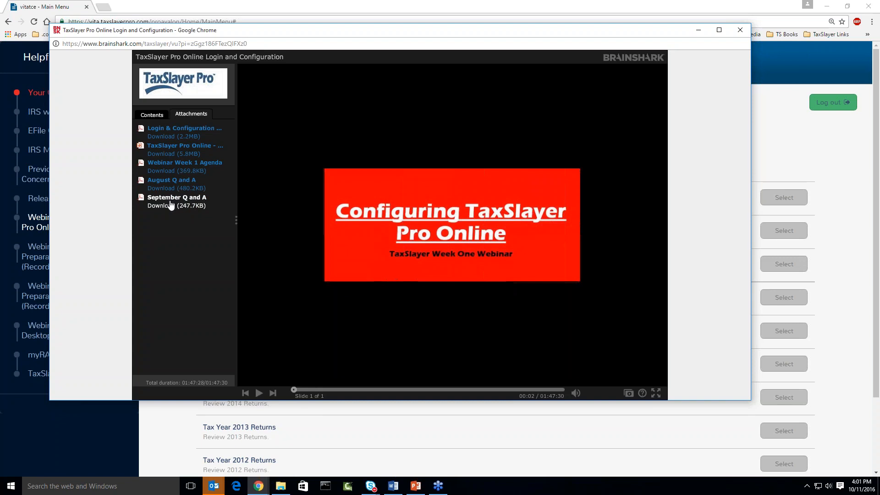
Close the training popup and load vita.taxslayerpro.com/IRSTraining in a new tab.
click(739, 30)
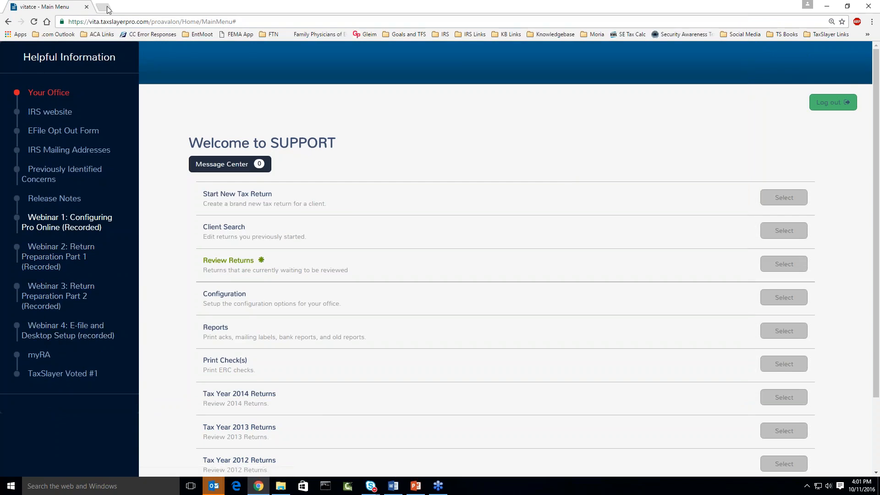
key(ctrl+t)
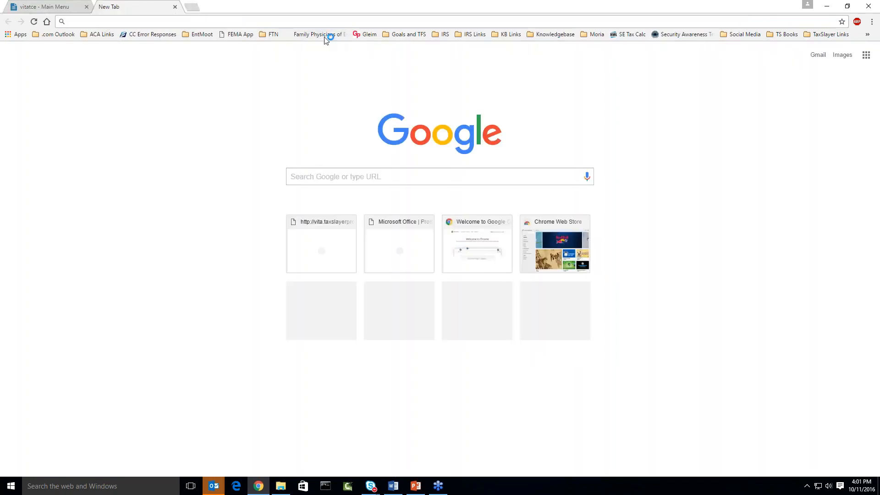
text(vita)
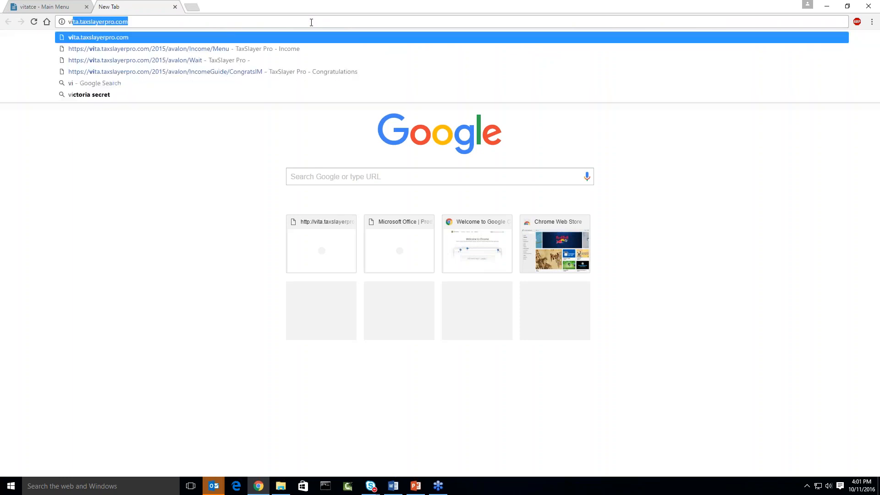
text(.taxslayerp)
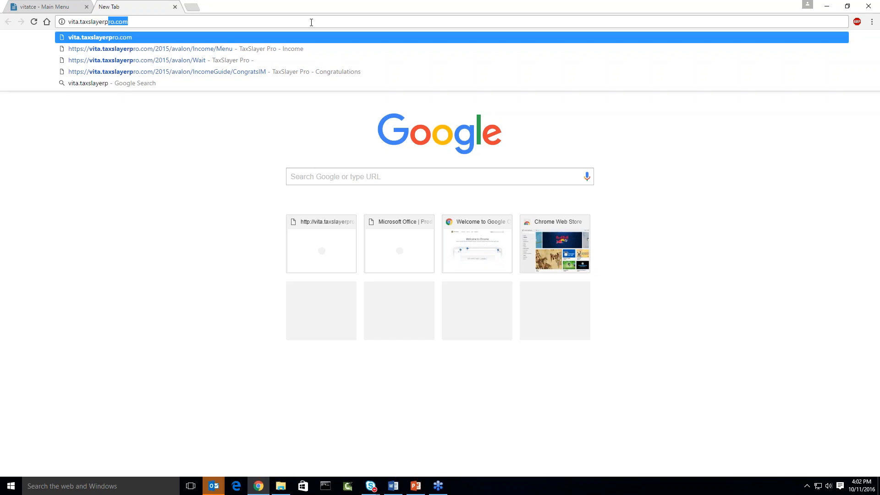
text(ro.)
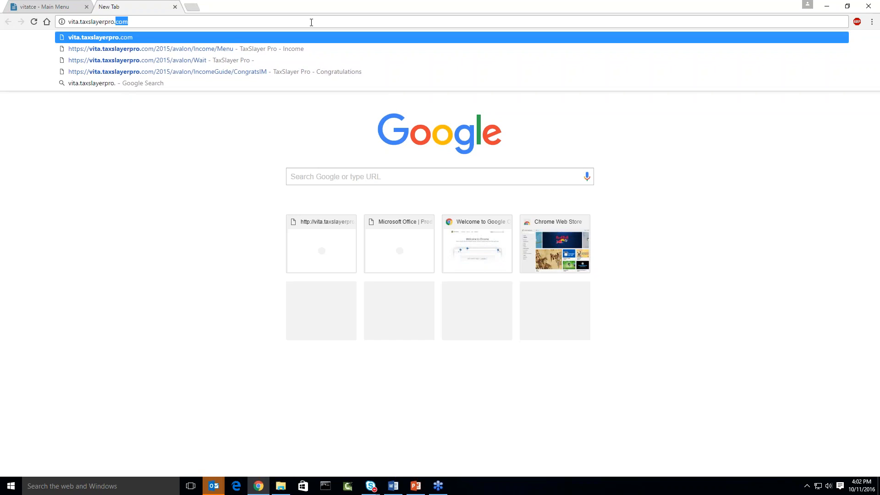
text(com/)
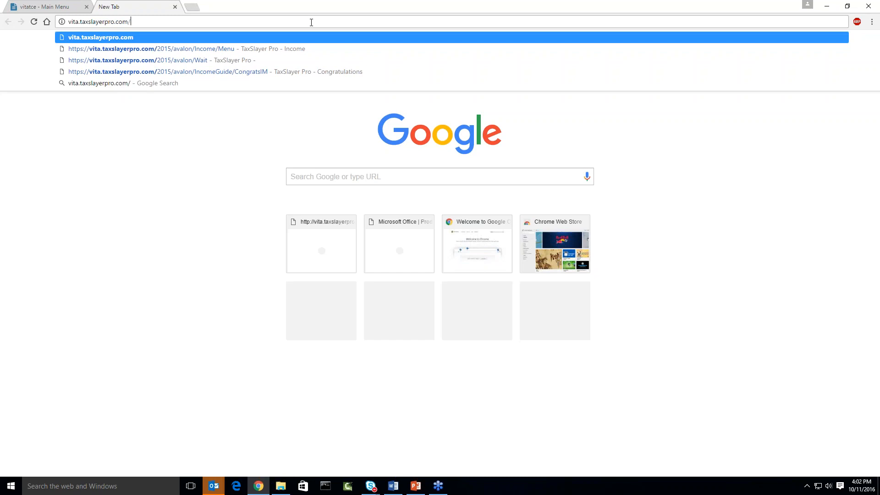
text(IRSTraining)
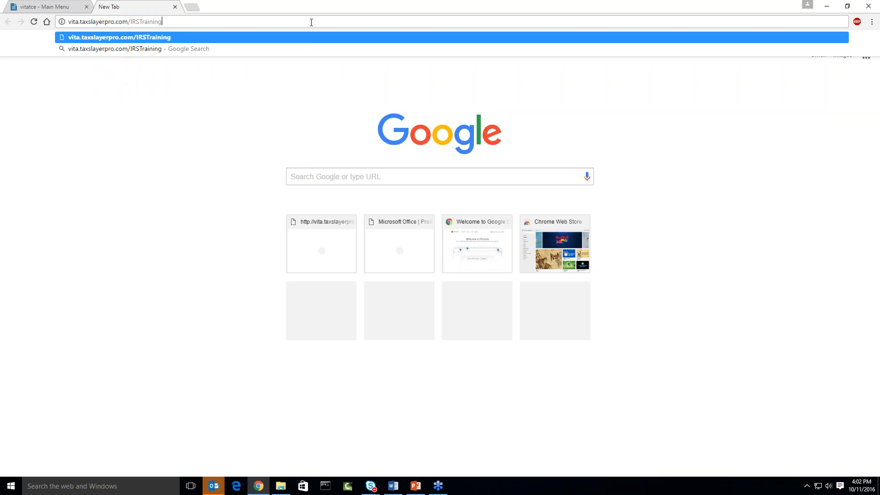
key(Return)
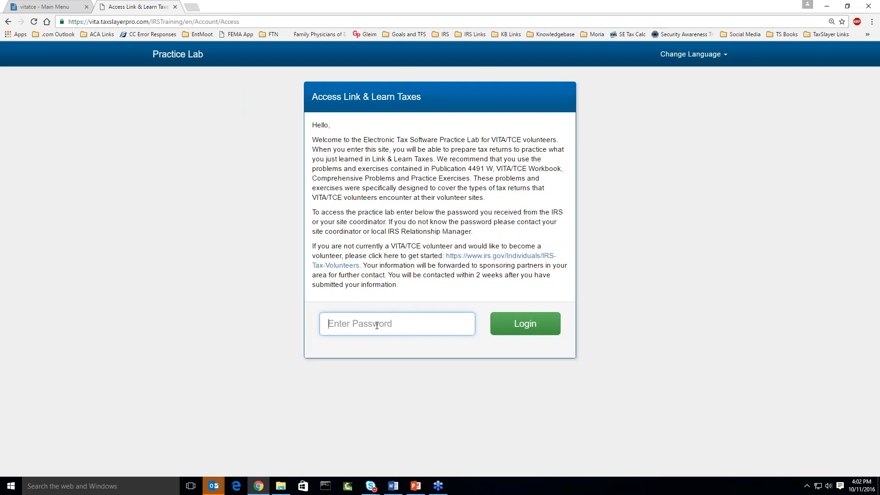
Enter the Practice Lab access password, re-entering it after the invalid passcode error.
text(•••••••••••)
key(Return)
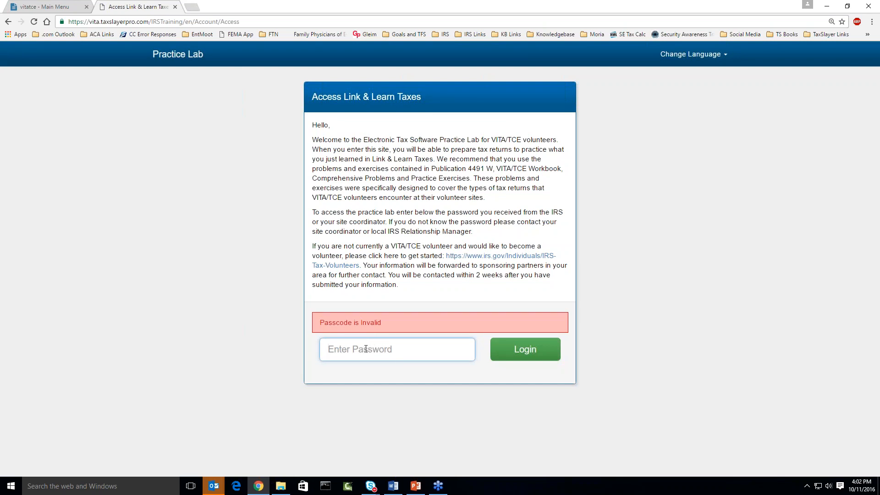
text(•)
key(BackSpace)
text(••)
key(BackSpace)
key(BackSpace)
text(•••••••••)
key(Return)
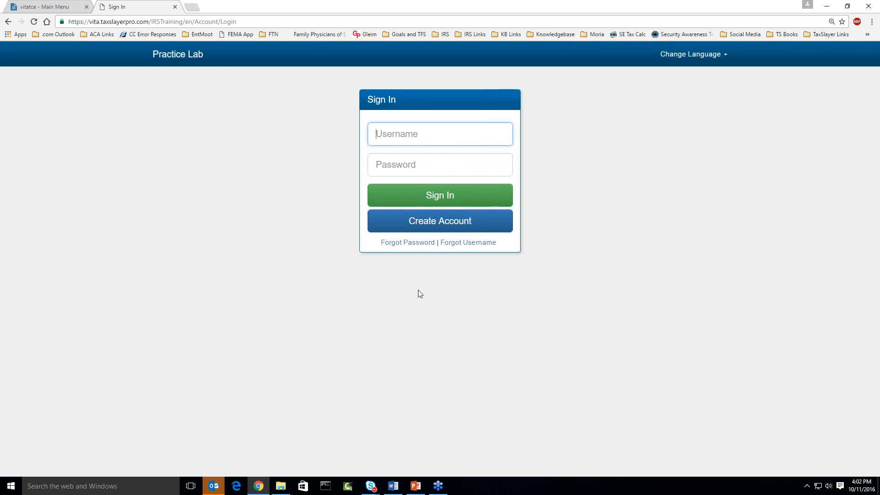
Open the Create Account form, then cancel back to the Sign In page.
click(428, 222)
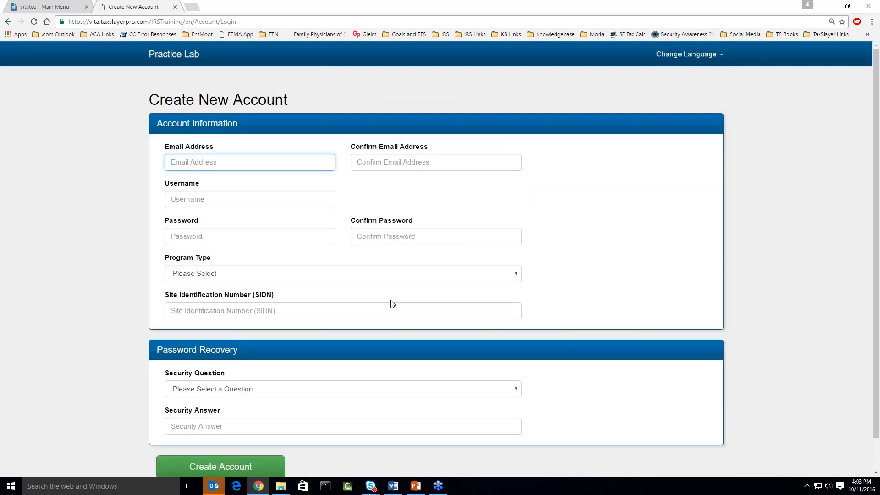
scroll(274, 370, down, 1)
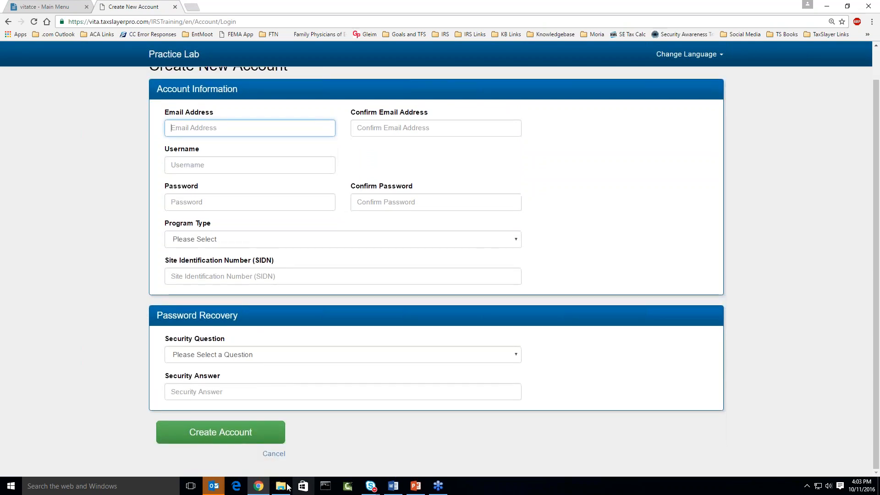
click(274, 454)
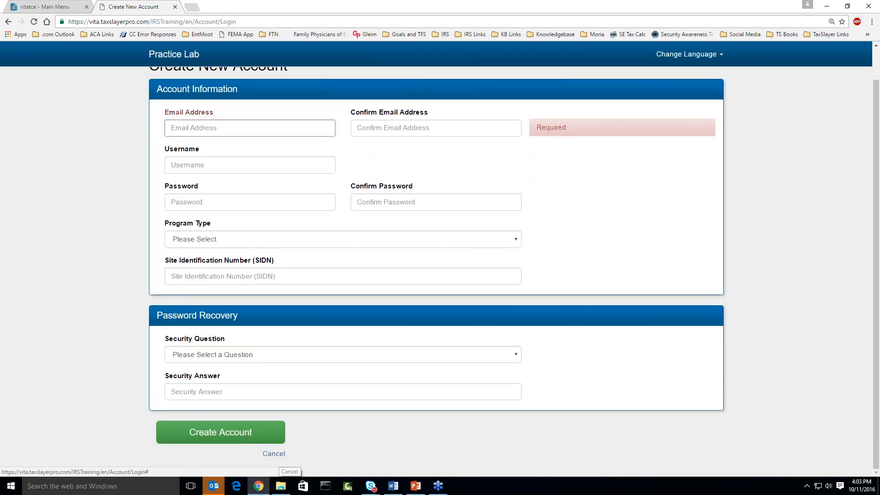
Sign in with the practice username and password, retyping the password after the error.
text(CRAI)
key(BackSpace)
key(BackSpace)
key(BackSpace)
key(BackSpace)
text(crai)
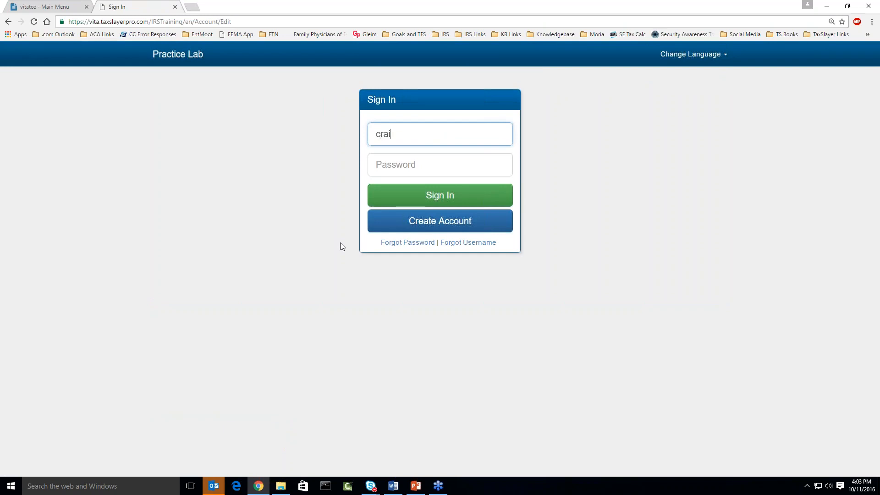
text(gtest2)
key(Tab)
text(•••••••••••)
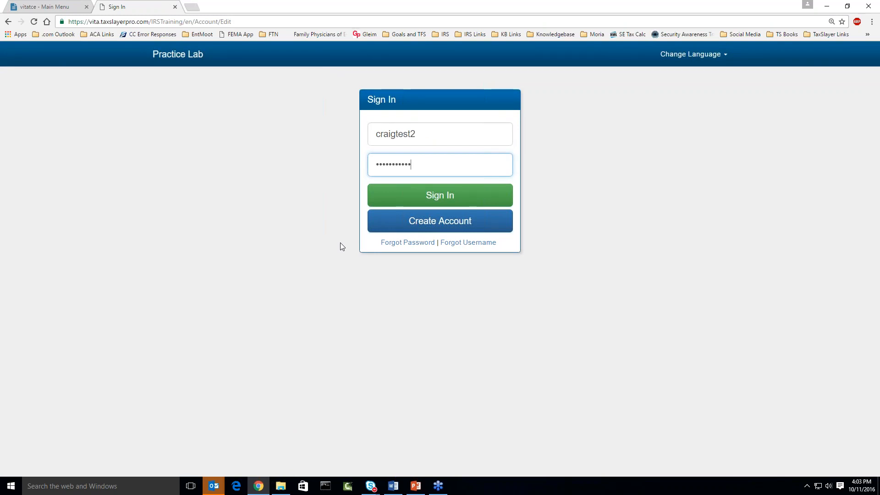
key(Return)
key(Tab)
text(••••••••••)
key(Return)
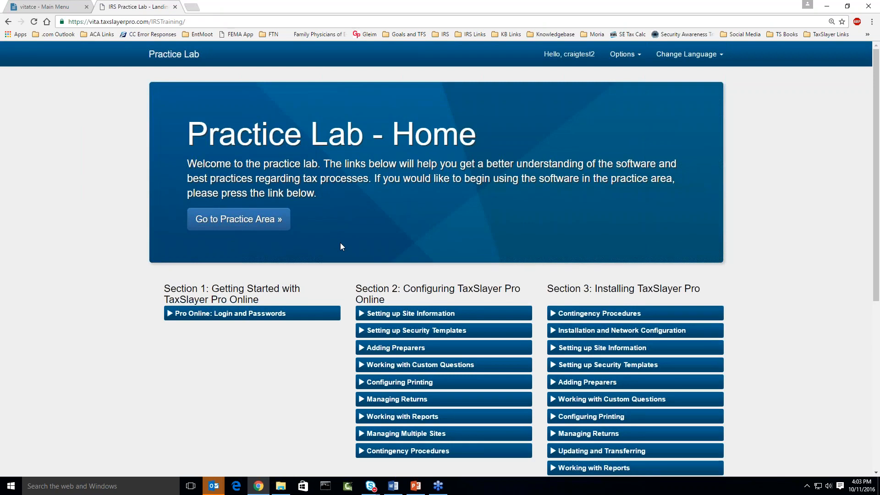
scroll(341, 246, down, 2)
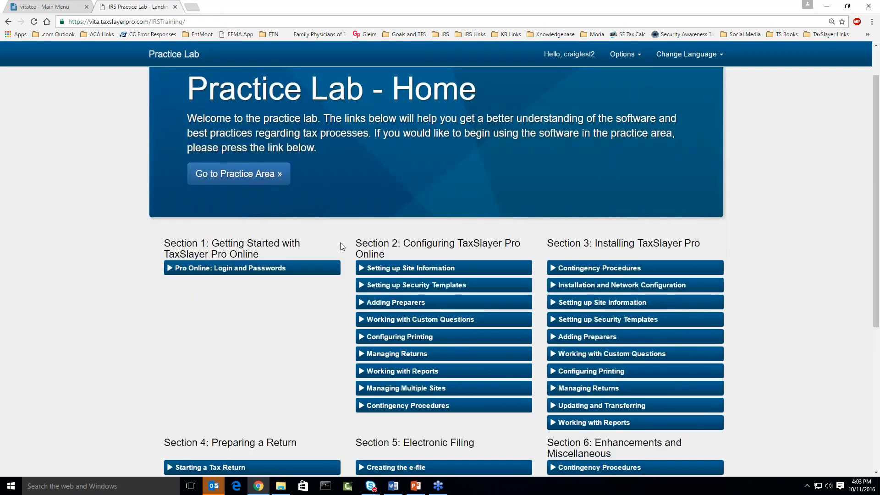
scroll(340, 247, down, 2)
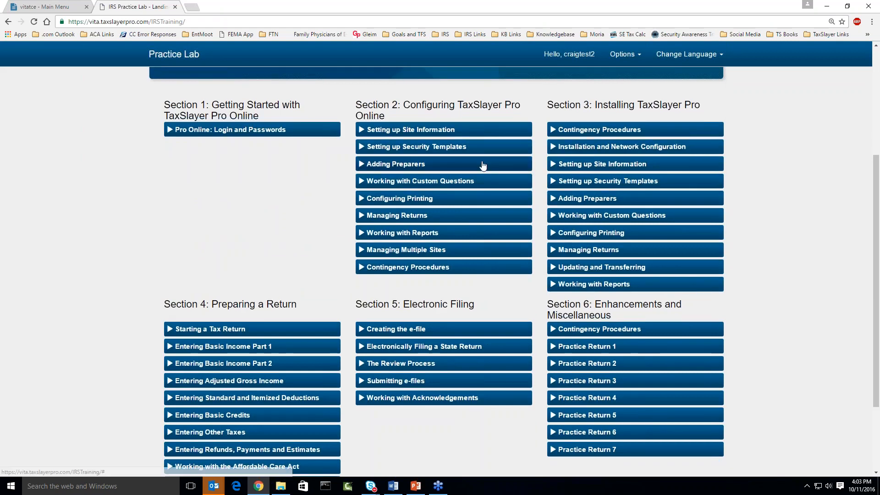
scroll(481, 167, down, 1)
scroll(314, 255, up, 1)
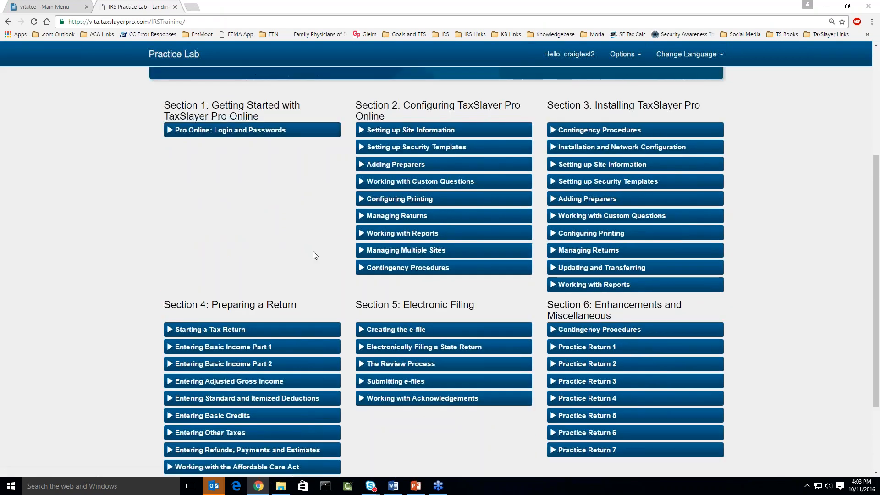
scroll(316, 255, down, 1)
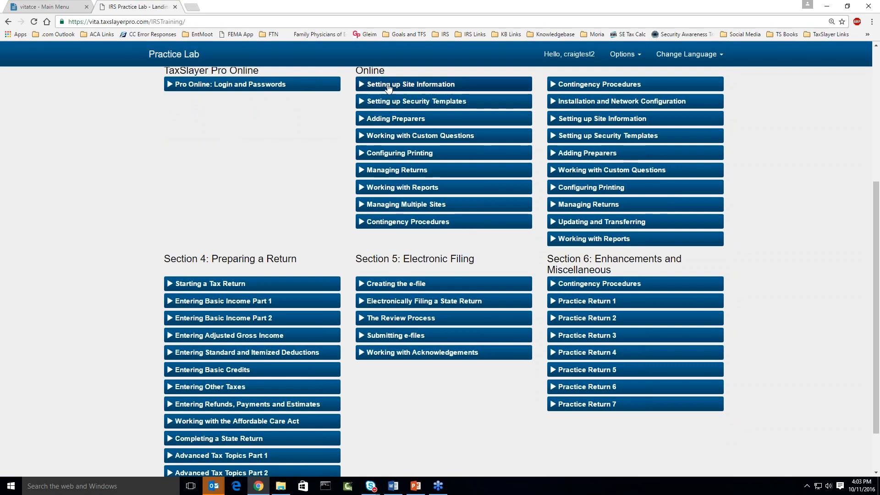
scroll(604, 170, up, 1)
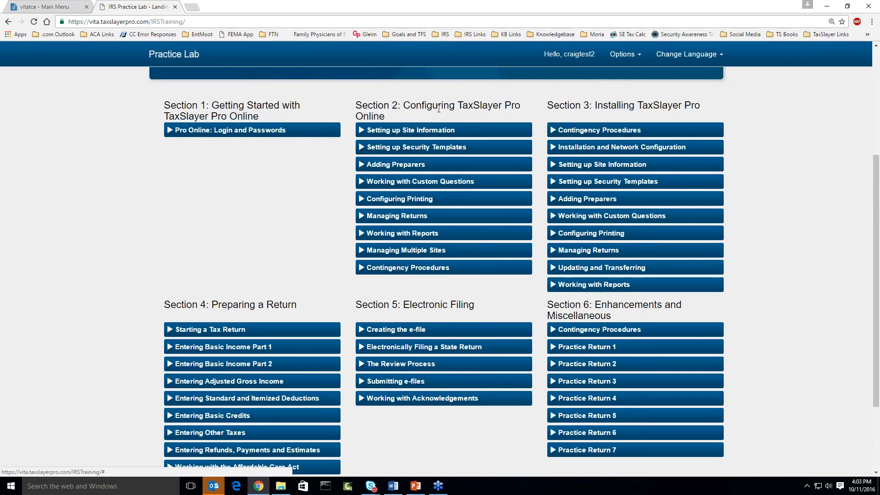
scroll(271, 318, down, 1)
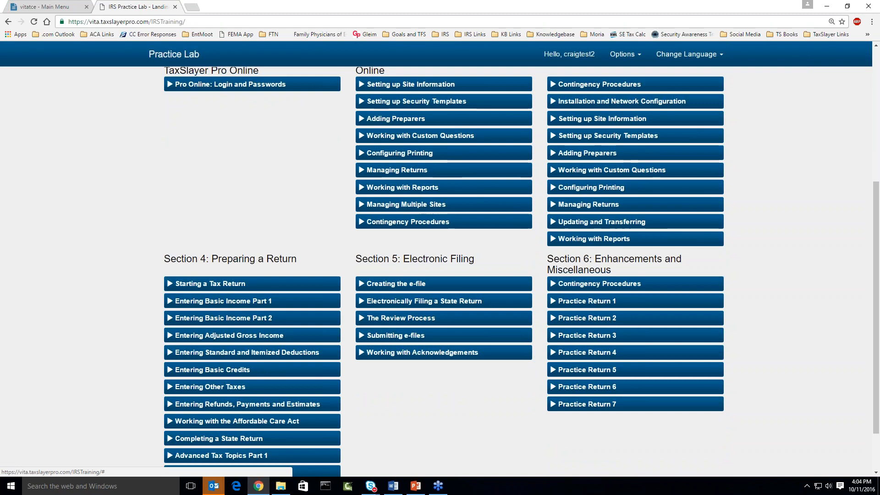
scroll(490, 302, up, 2)
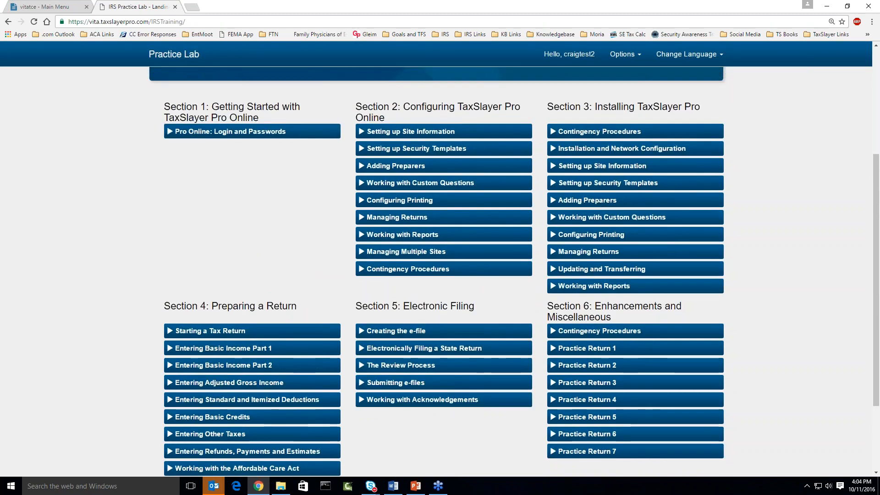
scroll(468, 285, up, 2)
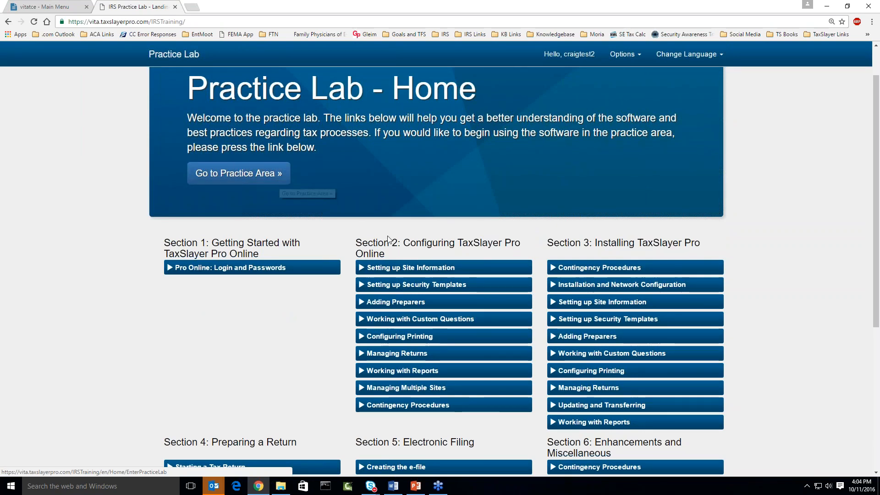
scroll(394, 241, down, 1)
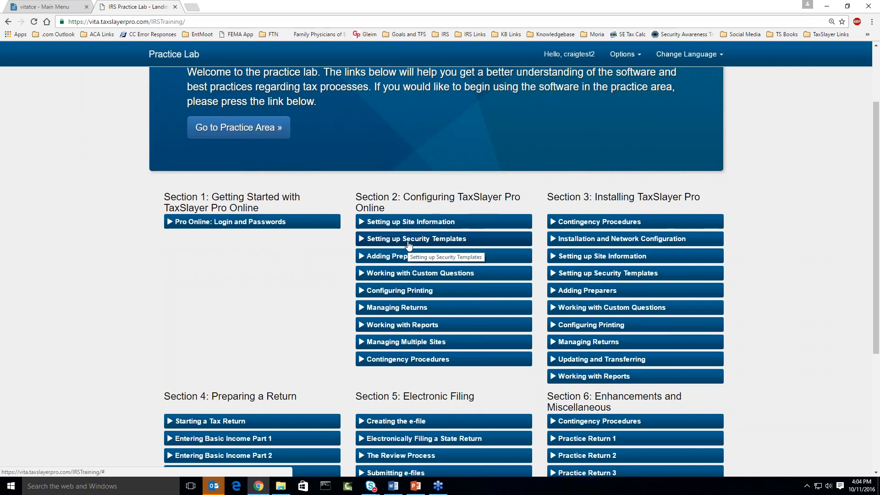
click(408, 245)
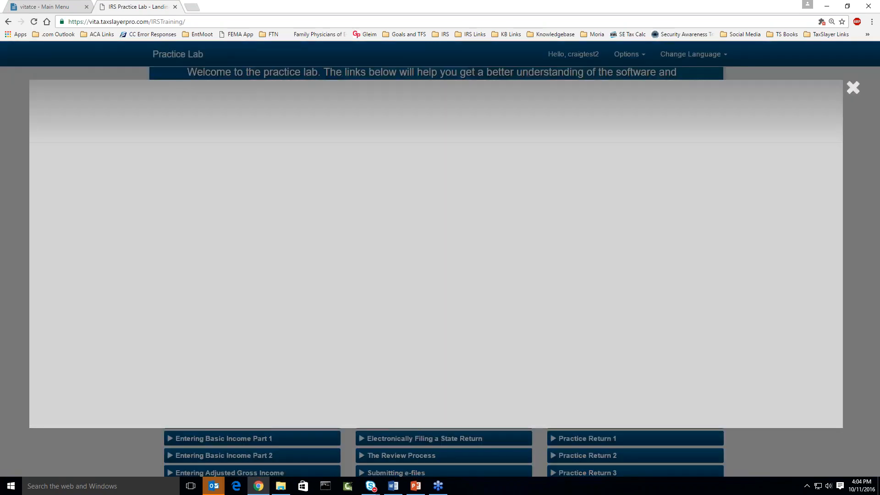
click(437, 259)
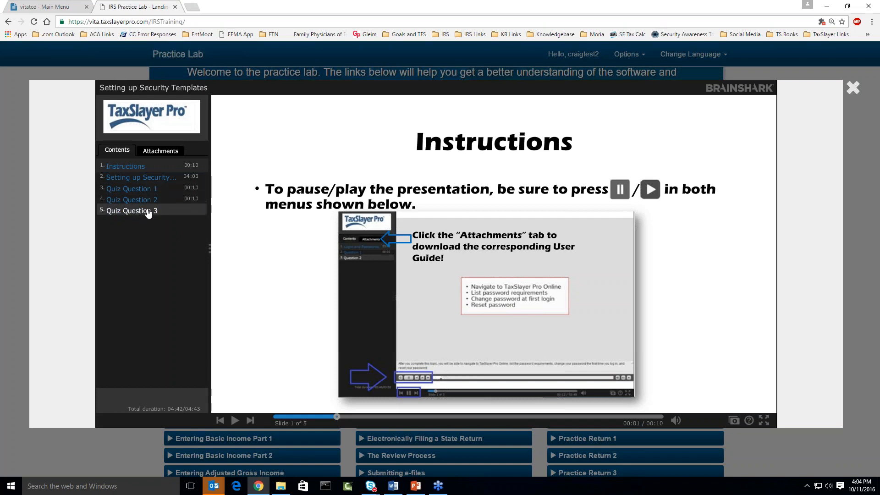
click(162, 152)
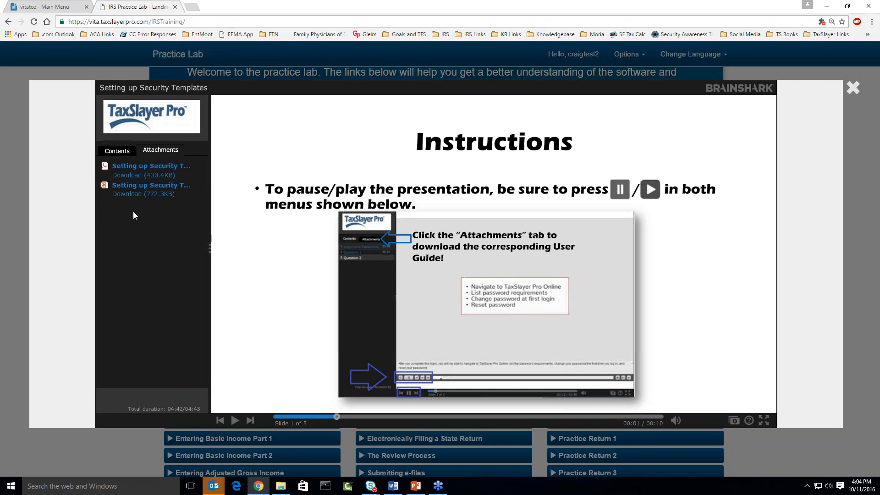
click(853, 89)
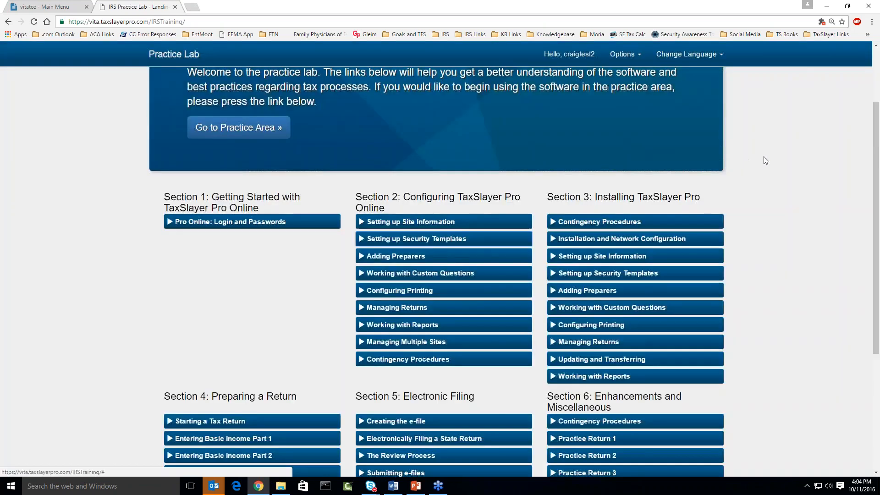
Log out of the Practice Lab using Logout in the Options menu.
scroll(763, 160, up, 2)
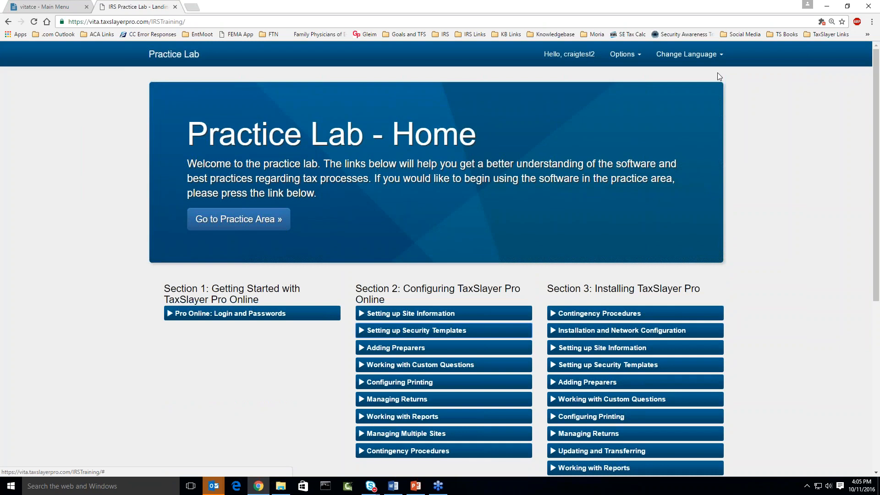
click(635, 58)
click(586, 75)
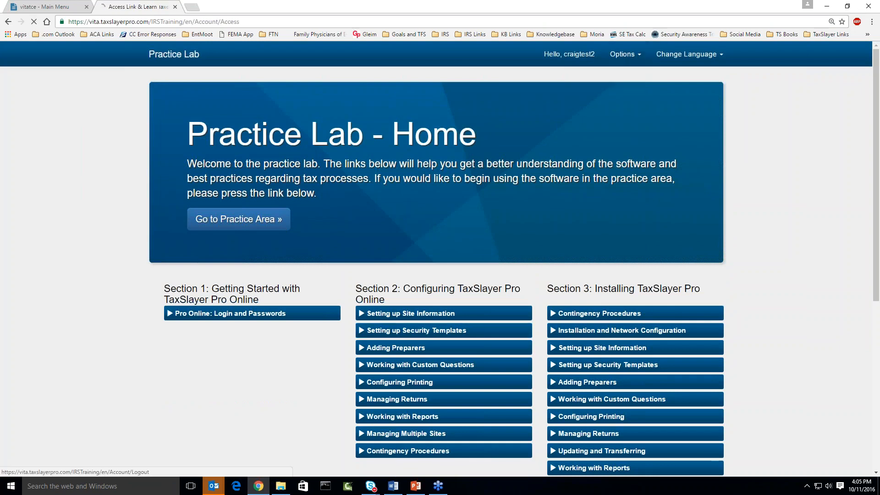